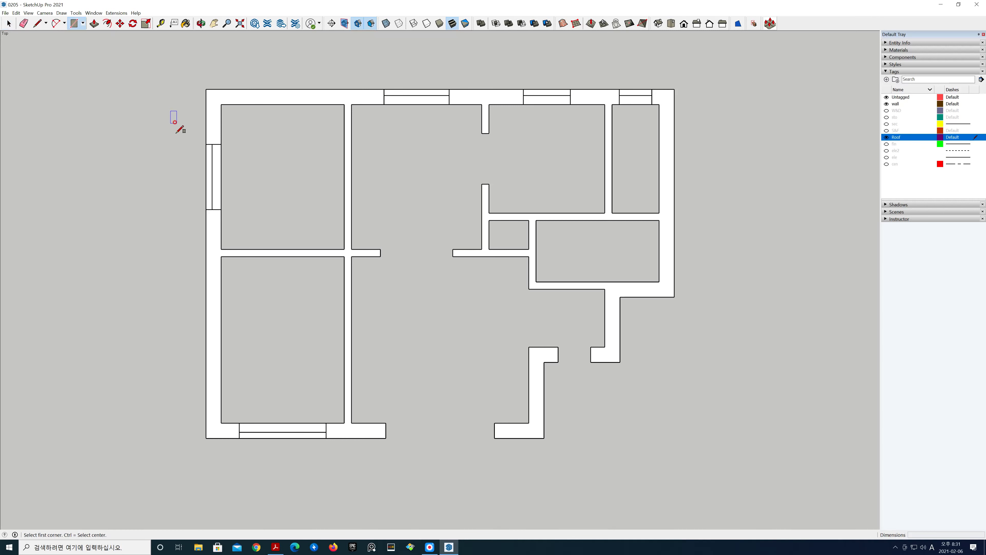
- Draw a rectangle about 12940 by 9640 mm over the house plan, from the lower-left to the upper-right outer wall corner
{"action": "left_click", "coordinate": [206, 438]}
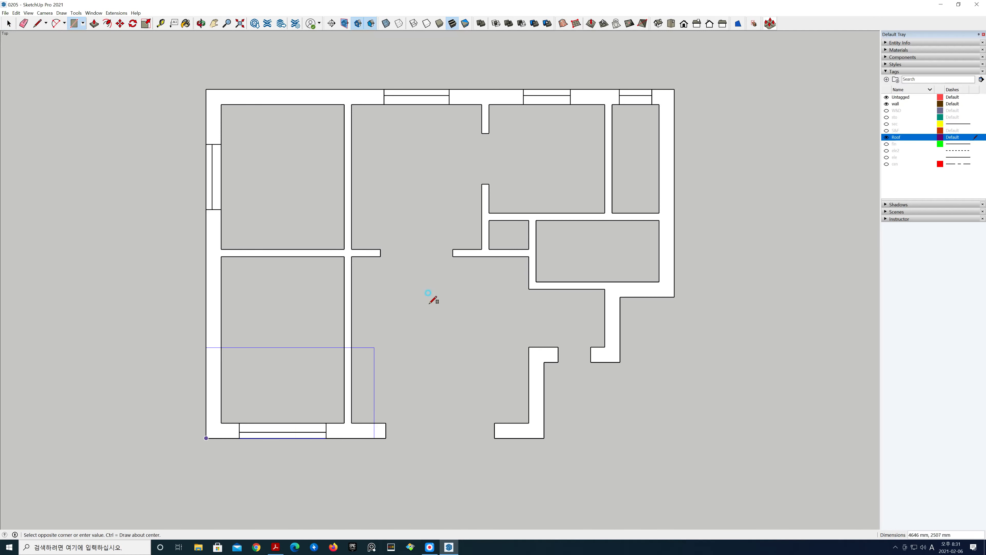
{"action": "left_click", "coordinate": [675, 89]}
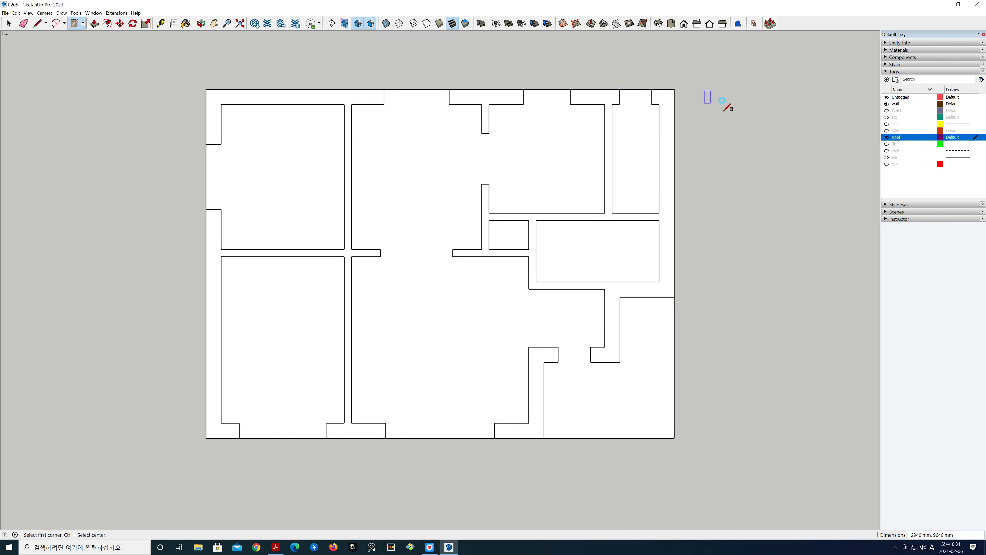
{"action": "key", "text": "space"}
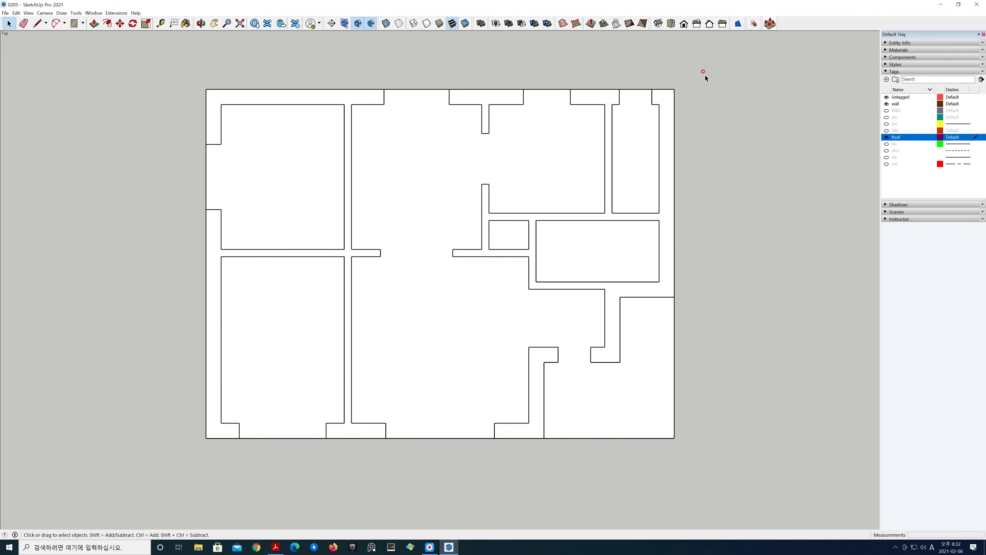
- Show the model in perspective from an isometric angle and extrude the roof rectangle 850 mm upward
{"action": "left_click", "coordinate": [658, 23]}
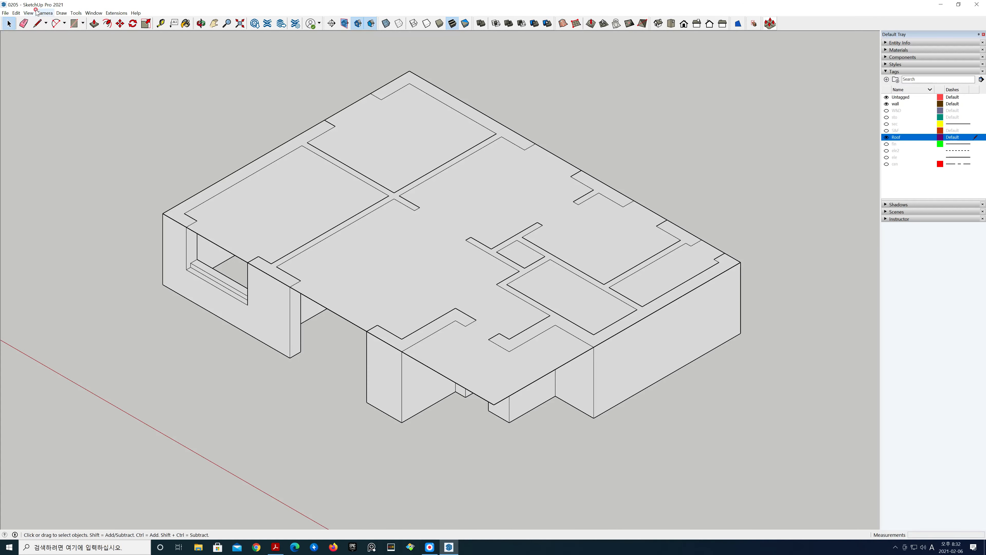
{"action": "left_click", "coordinate": [44, 12]}
{"action": "left_click", "coordinate": [57, 55]}
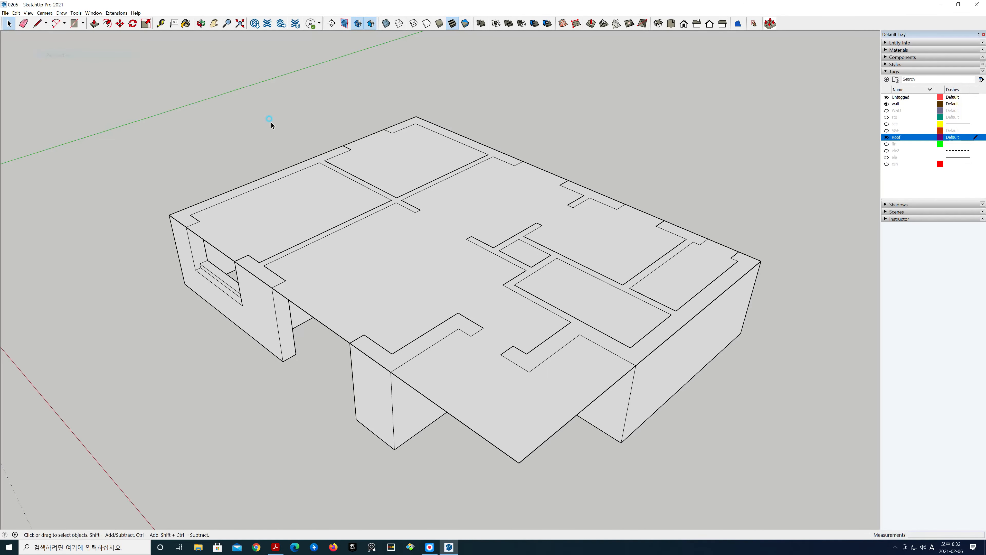
{"action": "middle_click_drag", "start_coordinate": [720, 269], "coordinate": [781, 305]}
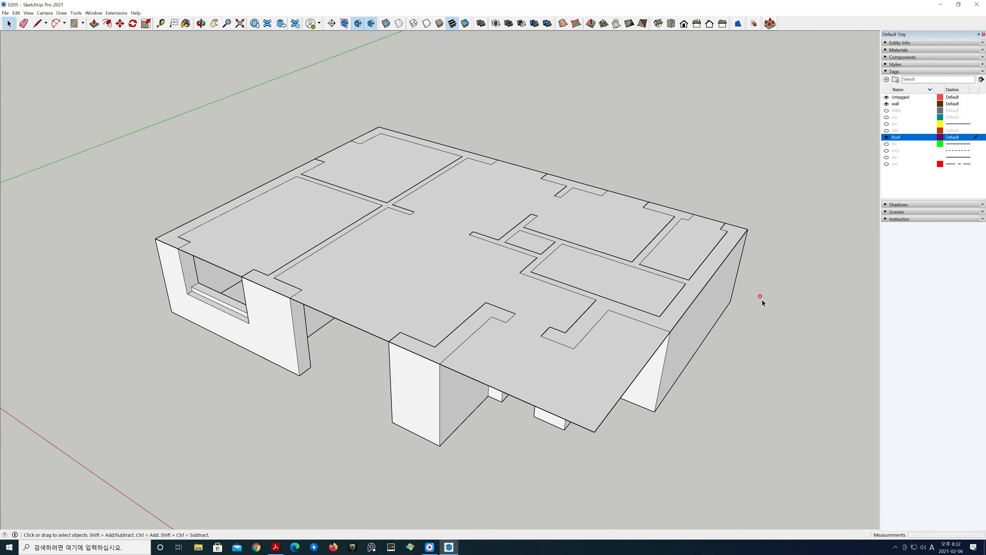
{"action": "key", "text": "p"}
{"action": "left_click_drag", "start_coordinate": [452, 269], "coordinate": [440, 225]}
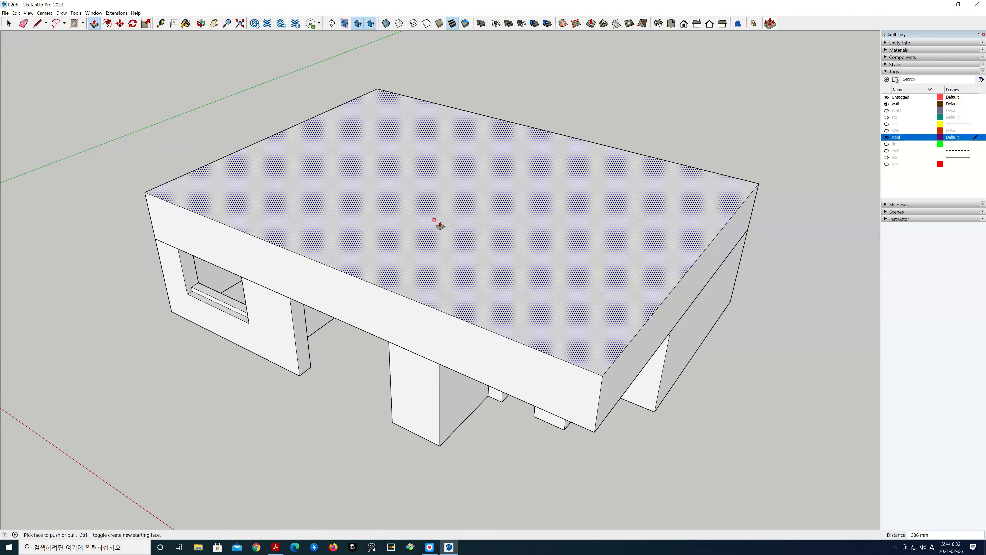
{"action": "type", "text": "850"}
{"action": "key", "text": "Return"}
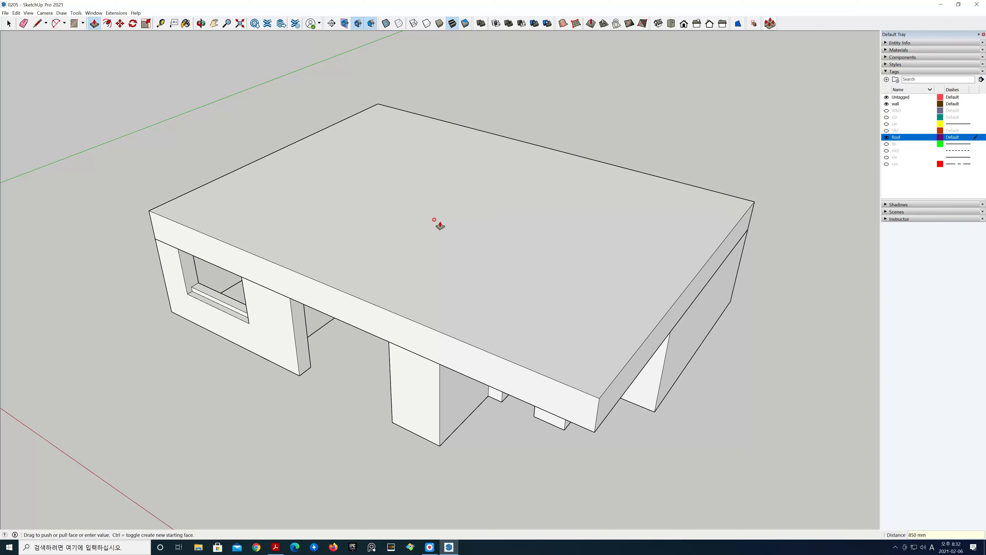
- Select all connected geometry of the extruded roof slab and make it a group
{"action": "key", "text": "space"}
{"action": "triple_click", "coordinate": [606, 286]}
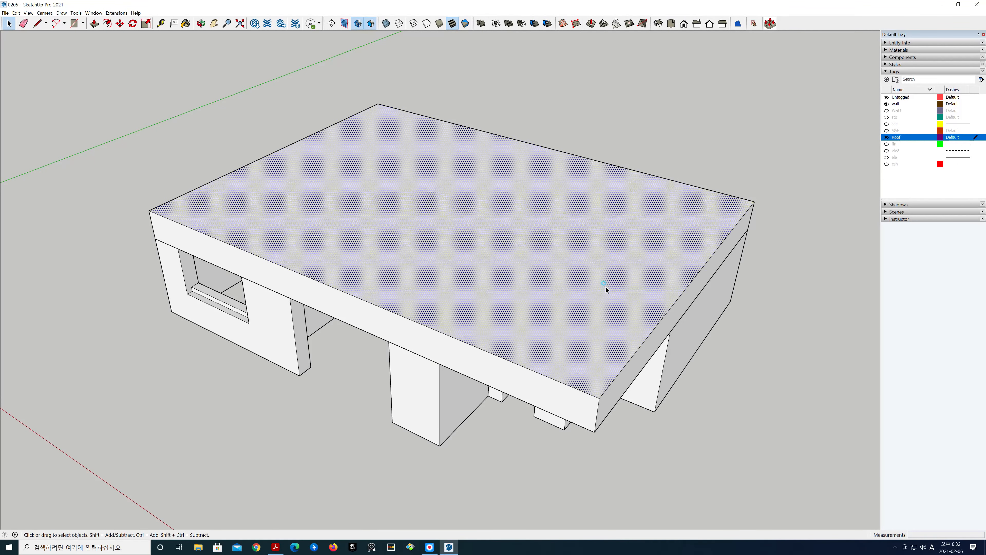
{"action": "right_click", "coordinate": [606, 287]}
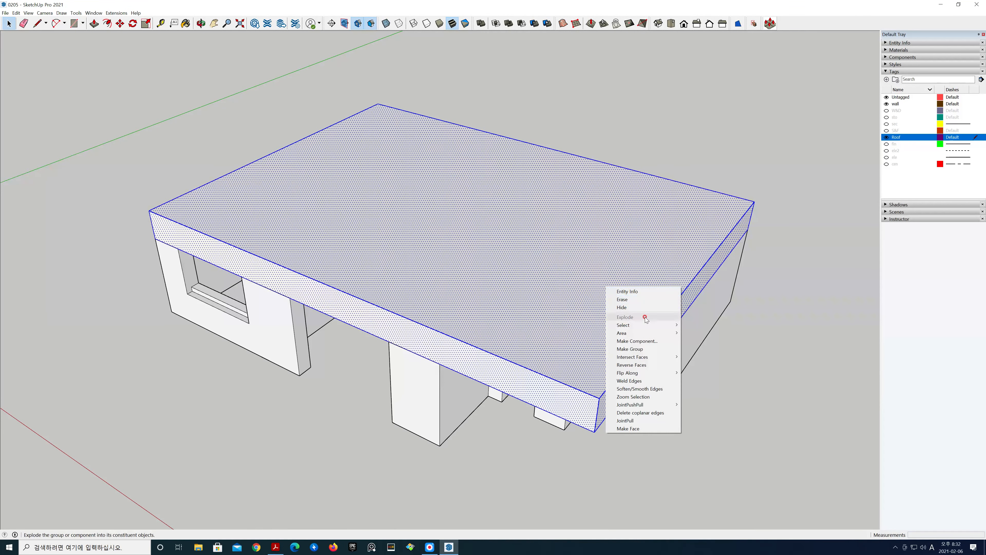
{"action": "left_click", "coordinate": [667, 350]}
{"action": "left_click", "coordinate": [751, 357]}
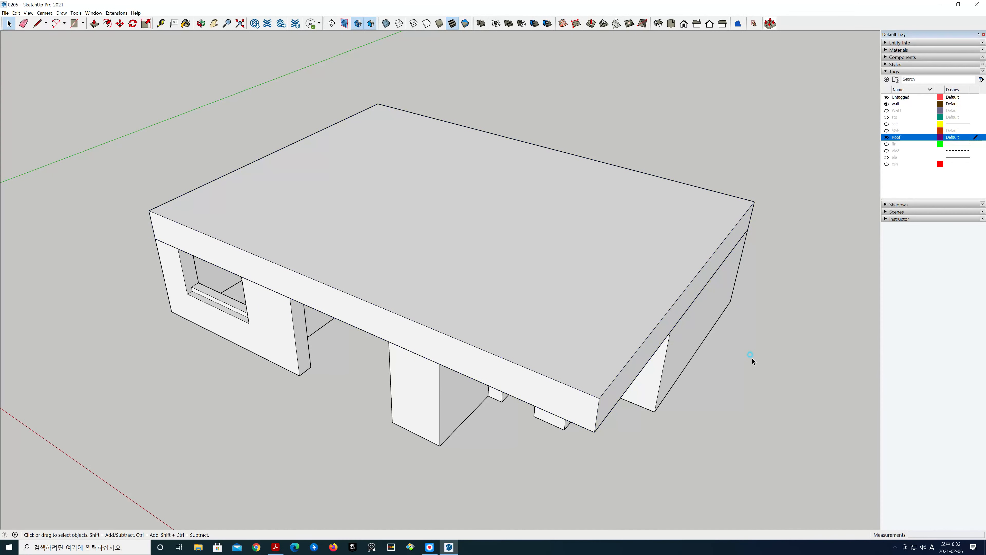
- Place a guide line across the slab's top, 5120 mm from and parallel to its long front edge
{"action": "key", "text": "t"}
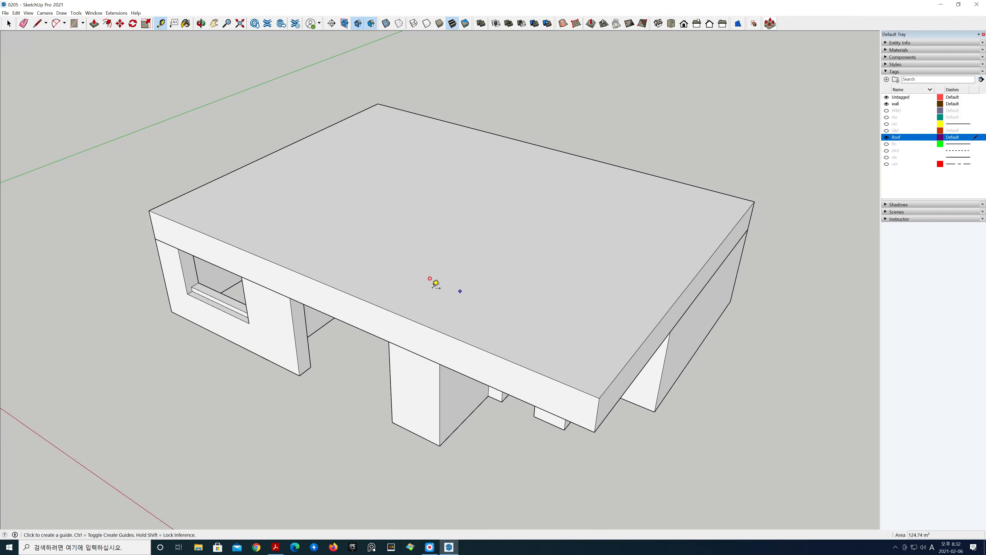
{"action": "left_click", "coordinate": [360, 298]}
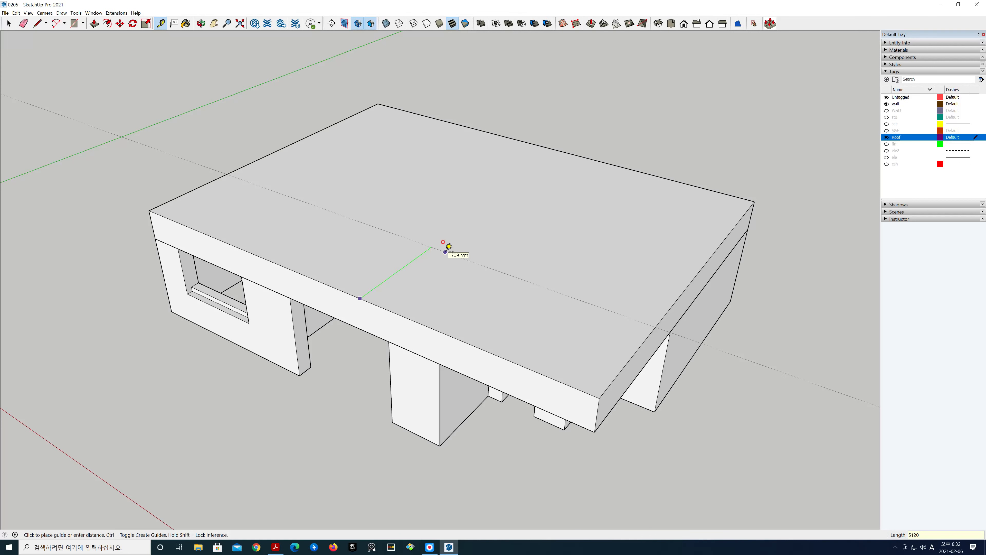
{"action": "type", "text": "5120"}
{"action": "key", "text": "Return"}
{"action": "key", "text": "space"}
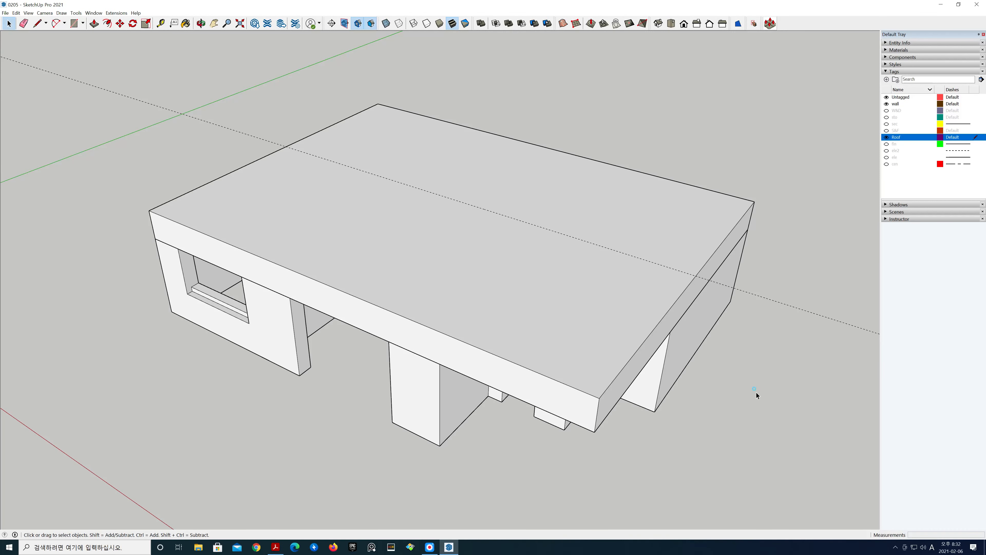
- Draw a vertical line upward from where the guide meets the top edge of the slab's short end
{"action": "key", "text": "l"}
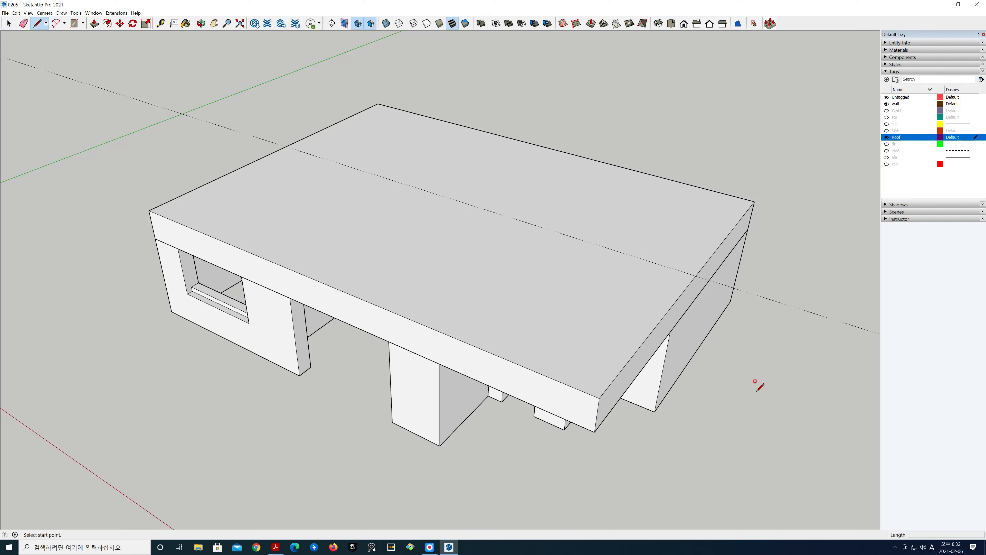
{"action": "left_click", "coordinate": [697, 275]}
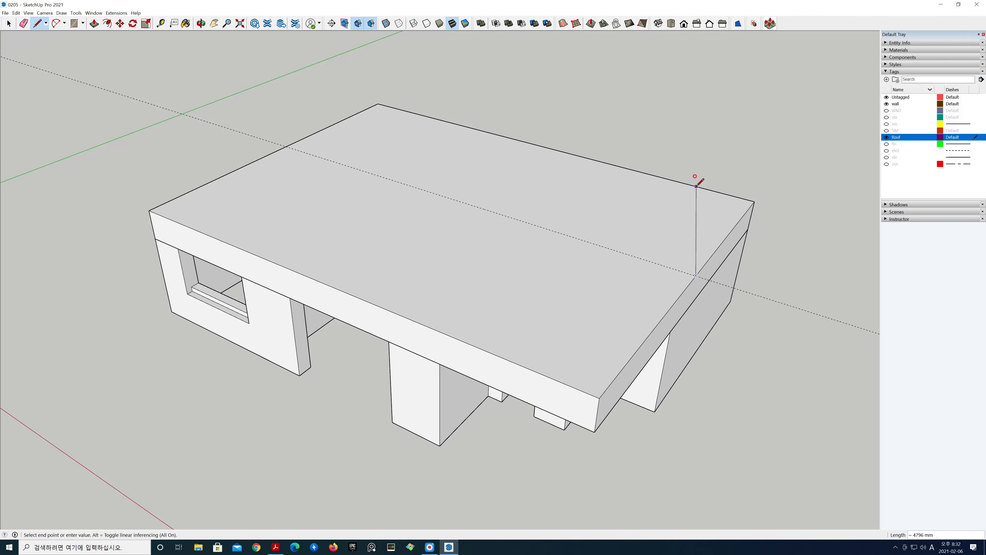
{"action": "left_click", "coordinate": [698, 138]}
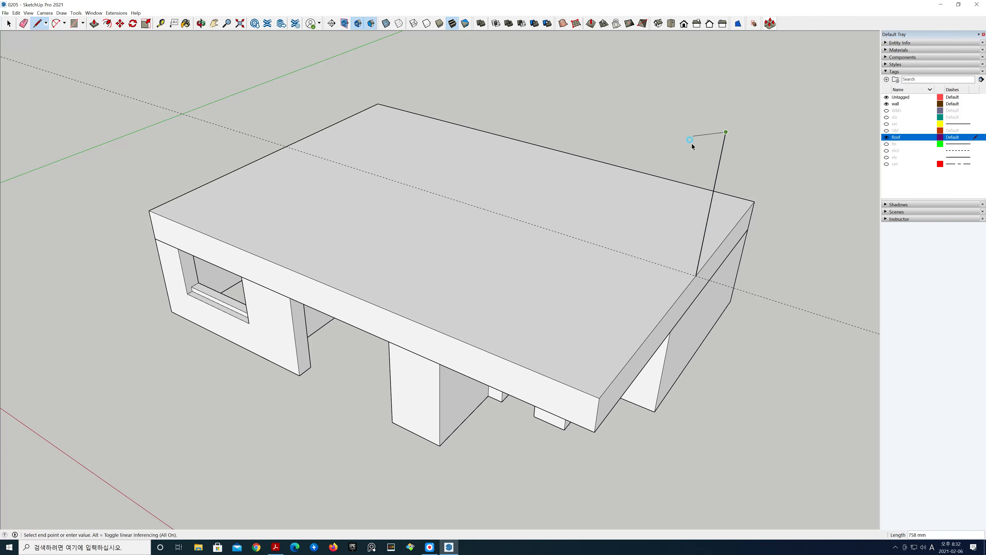
{"action": "key", "text": "o"}
{"action": "left_click_drag", "start_coordinate": [739, 403], "coordinate": [726, 352]}
{"action": "key", "text": "space"}
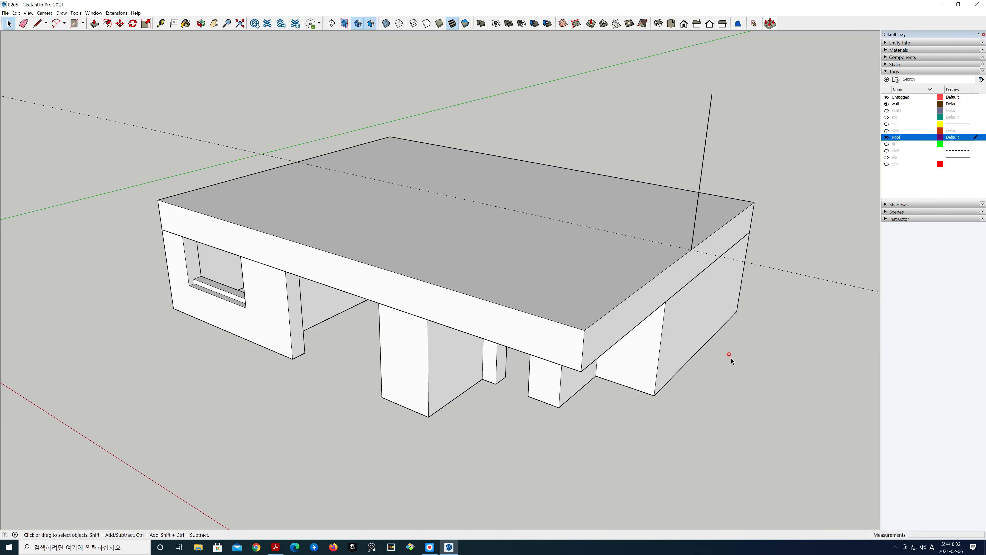
- Hide the wall tag and measure from the slab's front top corner to the base of the vertical line
{"action": "left_click", "coordinate": [887, 104]}
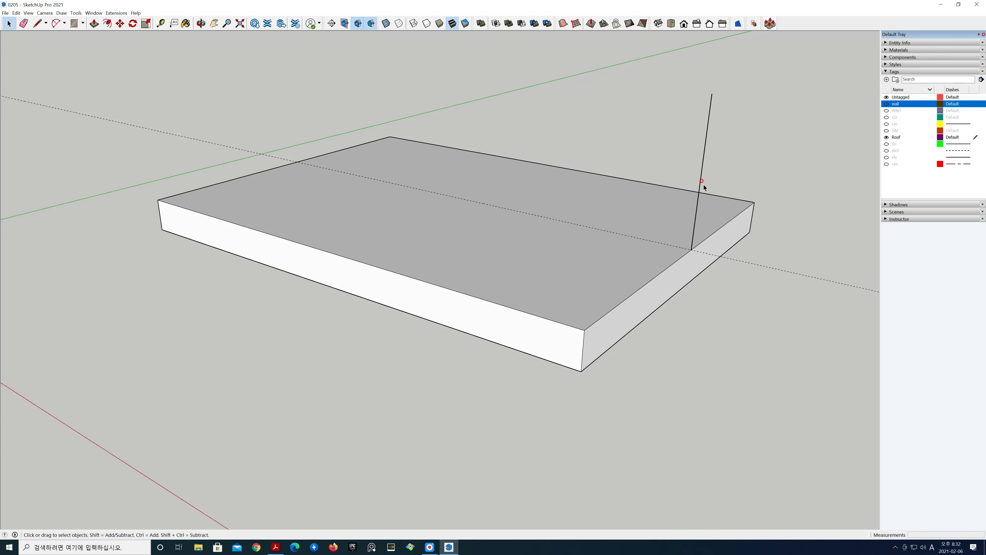
{"action": "key", "text": "t"}
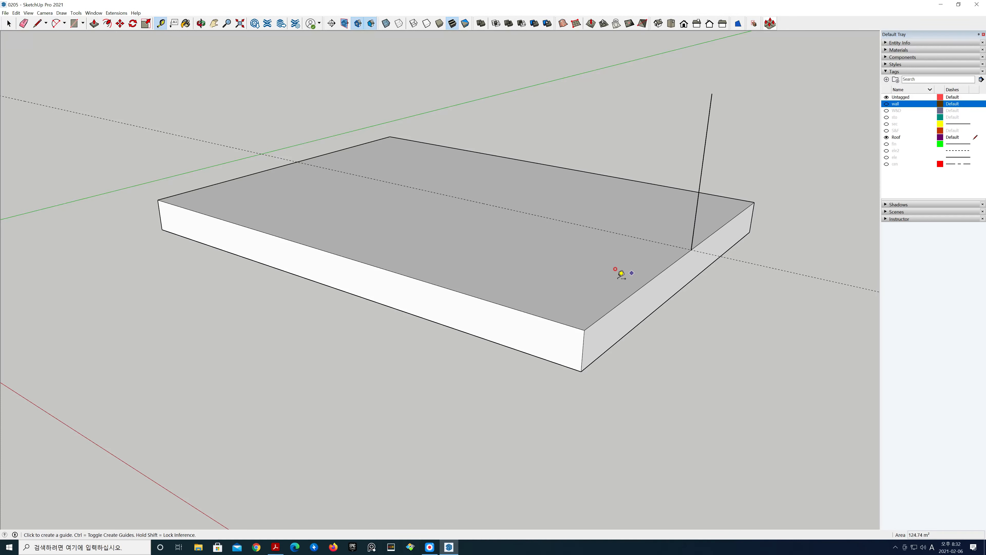
{"action": "left_click", "coordinate": [584, 330]}
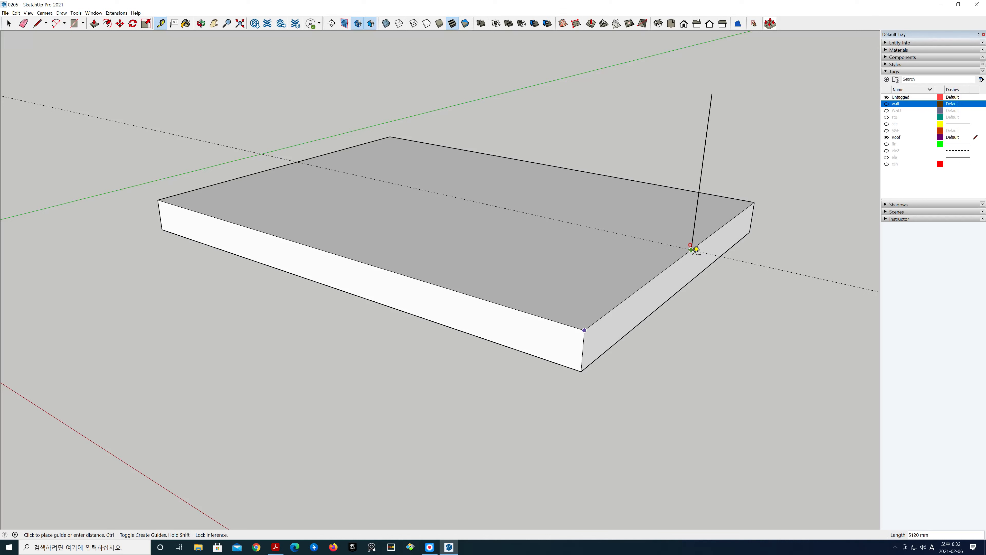
{"action": "left_click", "coordinate": [701, 243]}
{"action": "key", "text": "space"}
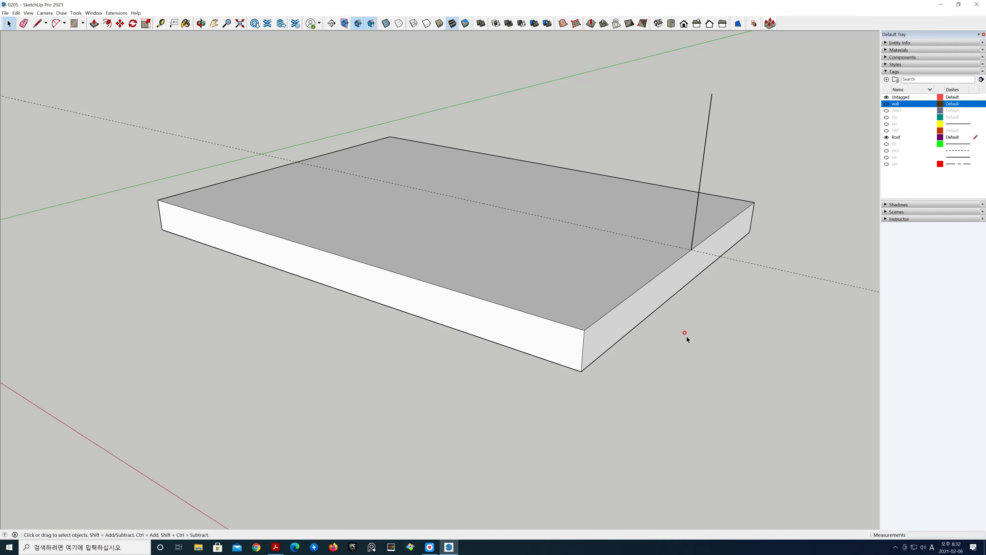
- Display the slab from the right side in parallel projection
{"action": "left_click", "coordinate": [697, 24]}
{"action": "left_click", "coordinate": [45, 13]}
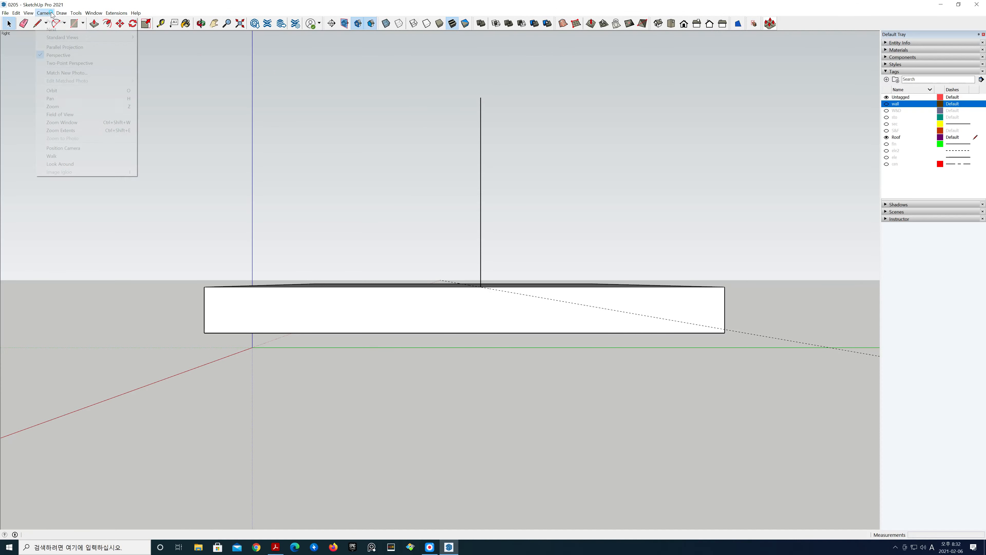
{"action": "left_click", "coordinate": [64, 47]}
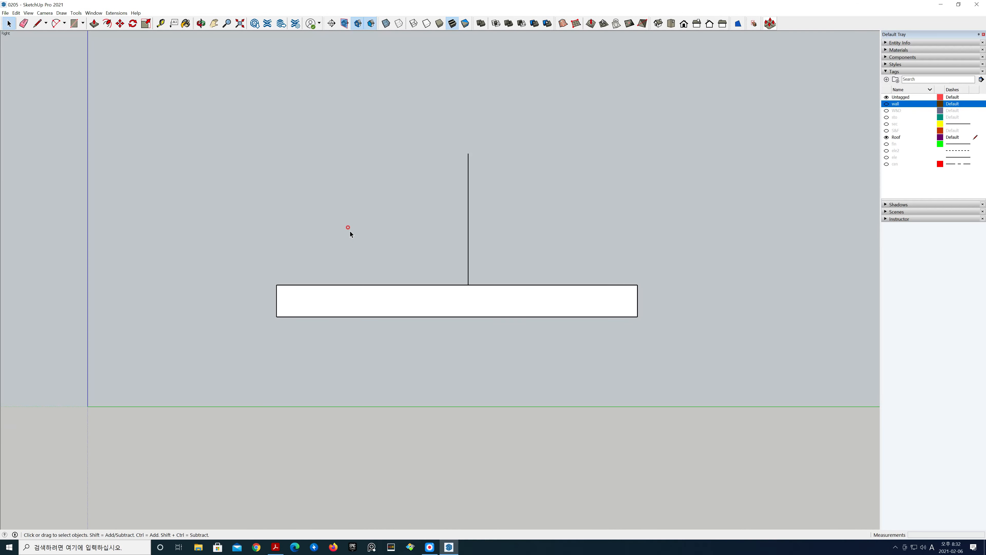
{"action": "scroll", "coordinate": [350, 232], "scroll_direction": "up", "scroll_amount": 2}
{"action": "key", "text": "h"}
{"action": "left_click_drag", "start_coordinate": [605, 241], "coordinate": [550, 324]}
- Draw a slope reference rectangle 1000 mm wide and 400 mm high beside the vertical line, above the slab
{"action": "key", "text": "r"}
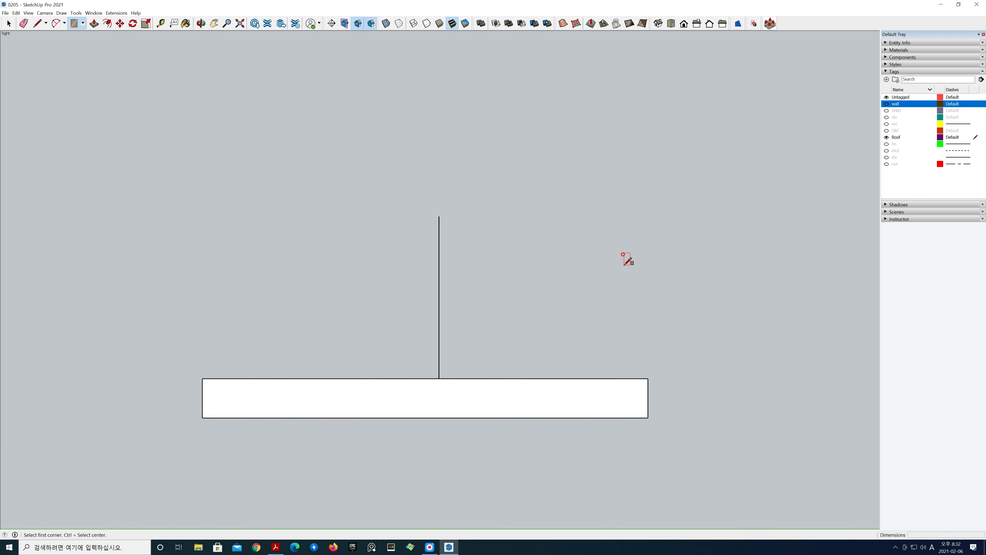
{"action": "left_click", "coordinate": [624, 265]}
{"action": "left_click", "coordinate": [674, 249]}
{"action": "type", "text": "4"}
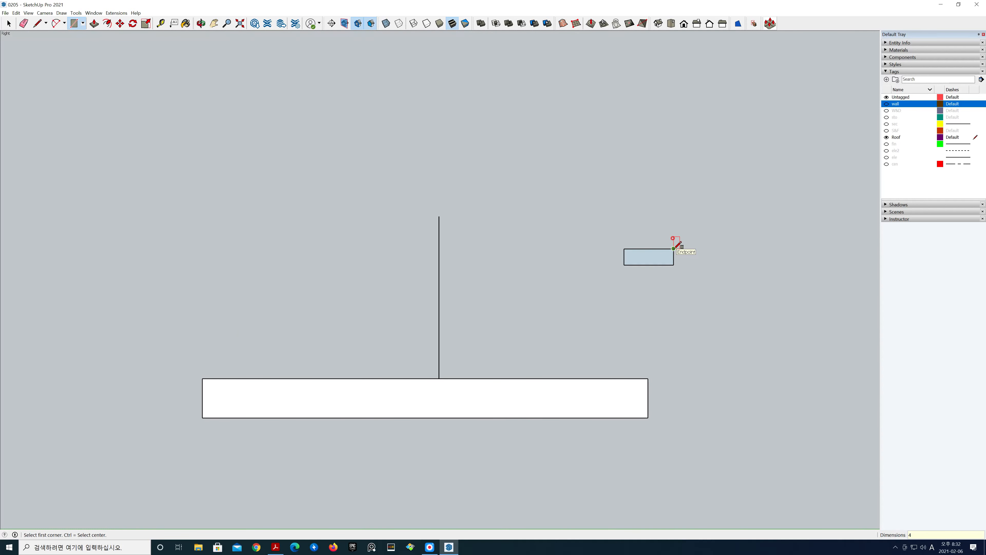
{"action": "type", "text": "00,1000"}
{"action": "key", "text": "Return"}
{"action": "key", "text": "space"}
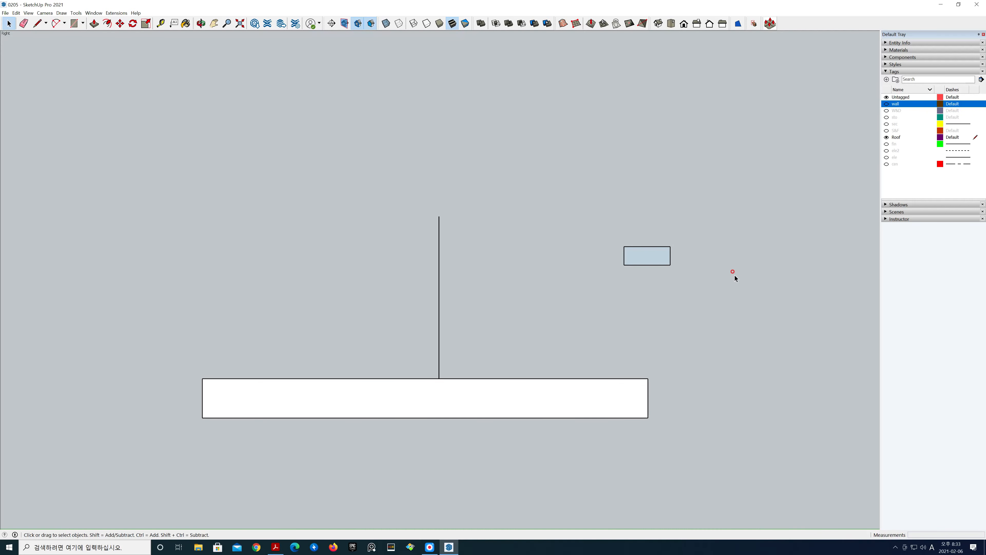
- Add guide lines along both diagonals of the reference rectangle
{"action": "key", "text": "t"}
{"action": "left_click", "coordinate": [624, 265]}
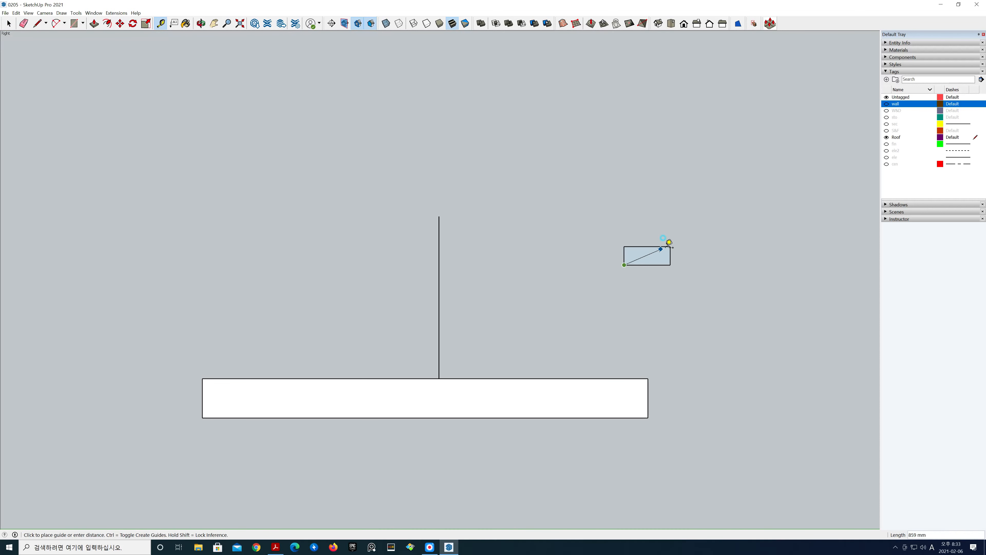
{"action": "left_click", "coordinate": [670, 246]}
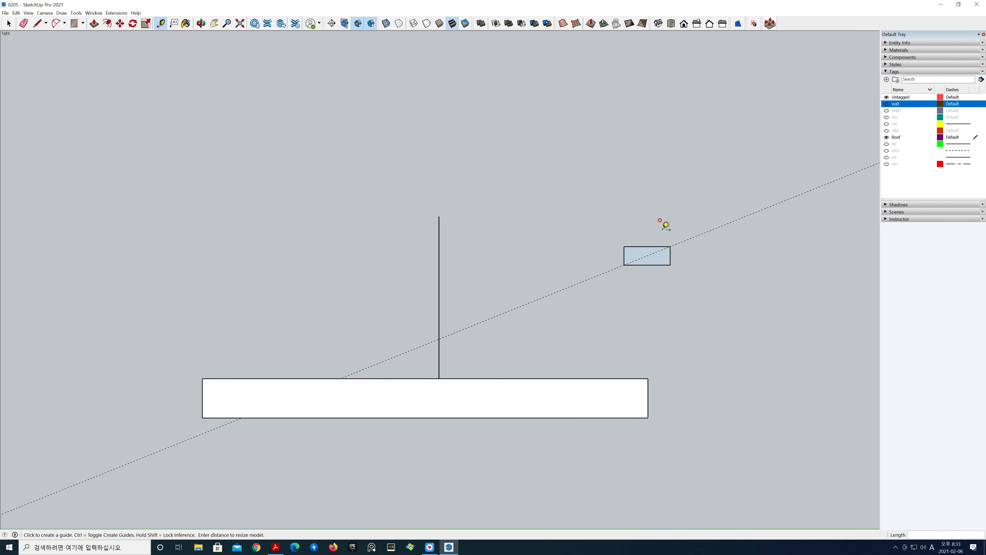
{"action": "left_click", "coordinate": [624, 246]}
{"action": "left_click", "coordinate": [671, 265]}
{"action": "key", "text": "space"}
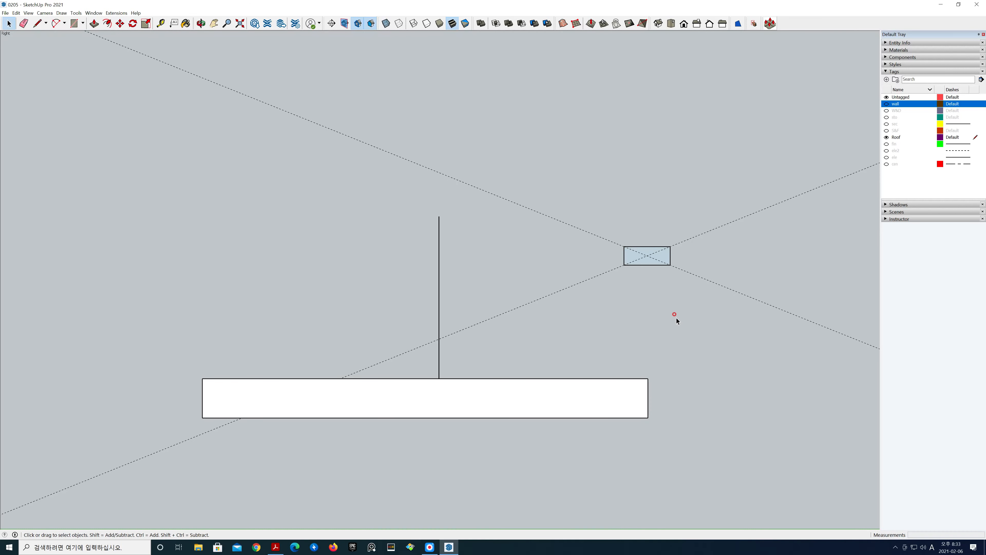
- Move the rising diagonal guide so it passes through the slab's upper-left corner
{"action": "key", "text": "m"}
{"action": "left_click", "coordinate": [606, 272]}
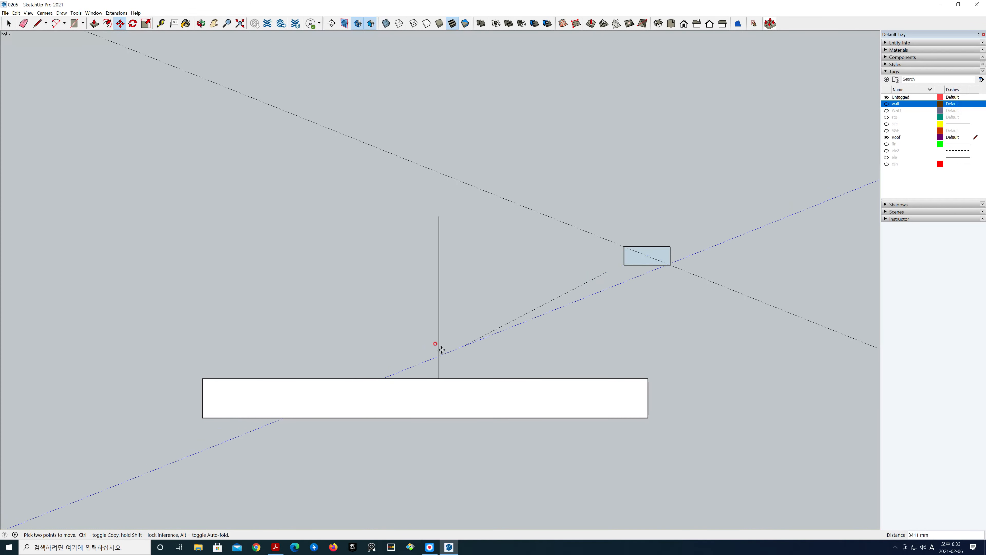
{"action": "left_click", "coordinate": [202, 379]}
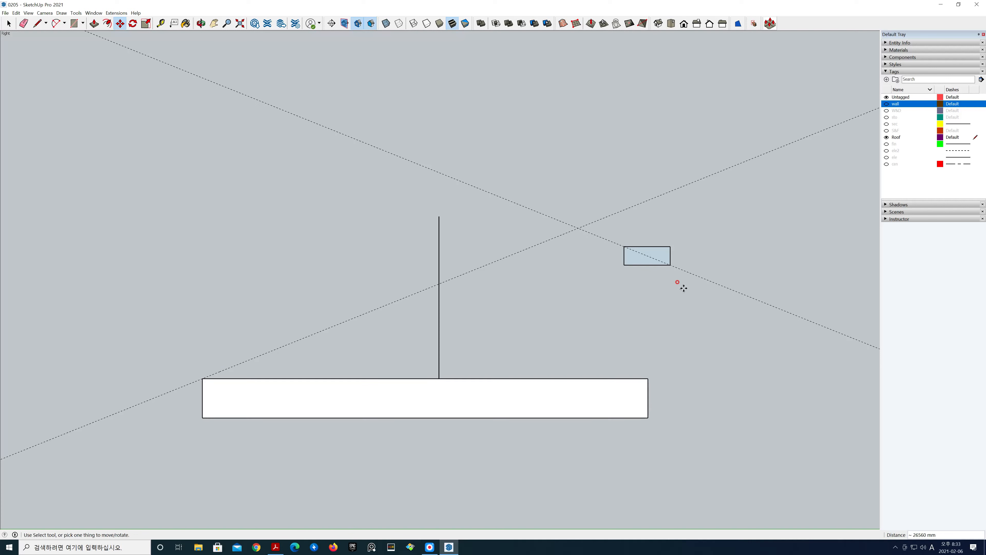
{"action": "key", "text": "space"}
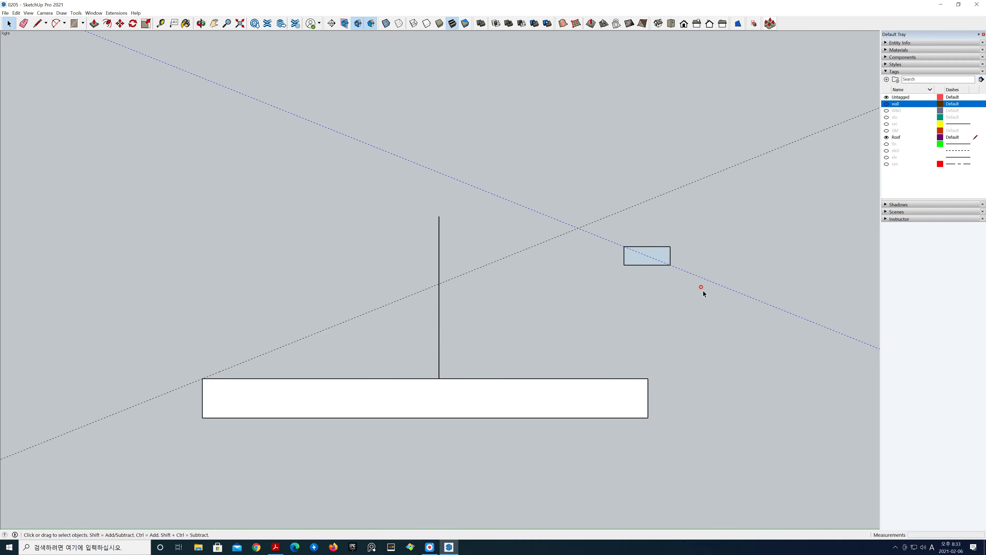
- Move the falling diagonal guide so it crosses the rising guide on the vertical line
{"action": "key", "text": "m"}
{"action": "left_click", "coordinate": [624, 247]}
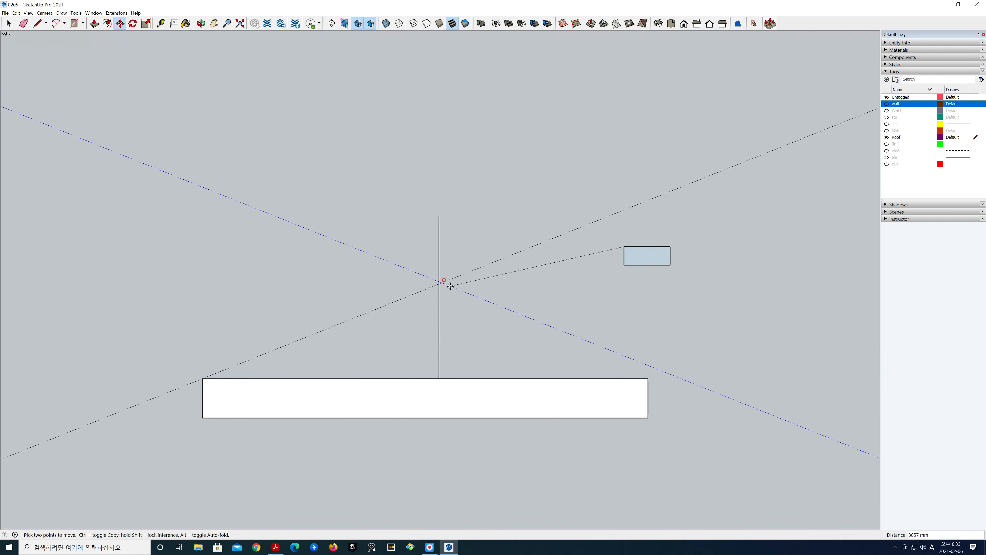
{"action": "left_click", "coordinate": [438, 285]}
{"action": "key", "text": "space"}
- Delete the slope reference rectangle and draw the closed gable profile on the slab's end, following both diagonal guides to the ridge point
{"action": "left_click_drag", "start_coordinate": [596, 236], "coordinate": [593, 234]}
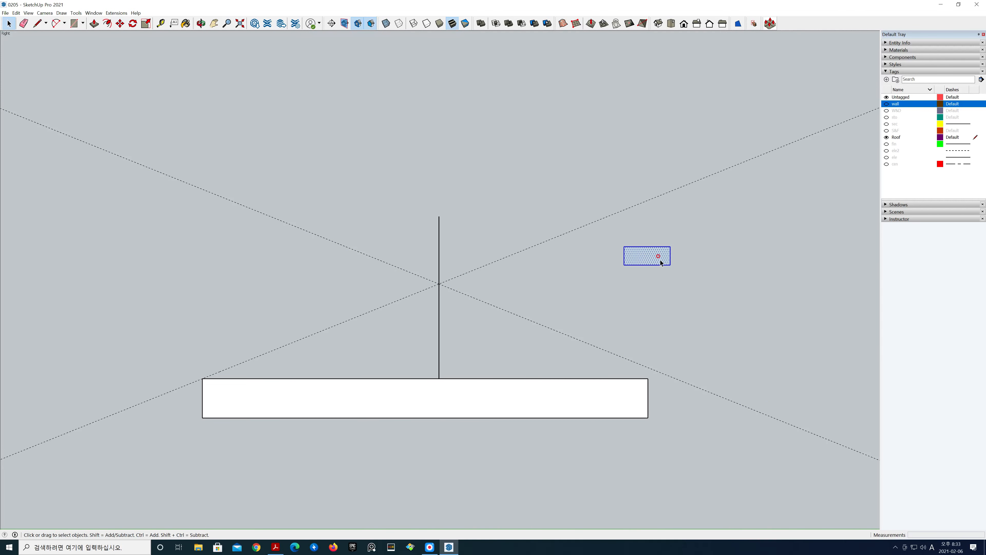
{"action": "key", "text": "Delete"}
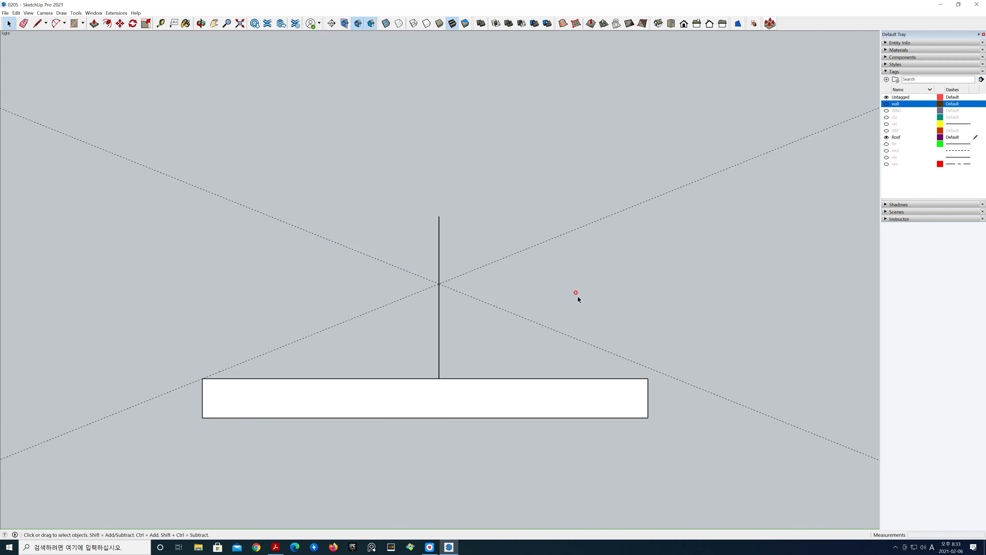
{"action": "key", "text": "l"}
{"action": "left_click", "coordinate": [648, 379]}
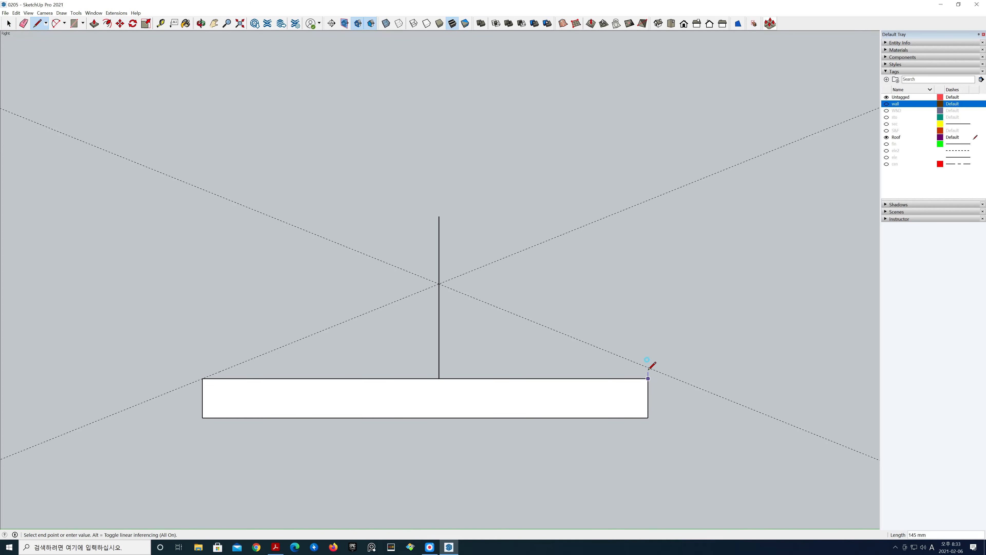
{"action": "left_click", "coordinate": [648, 367]}
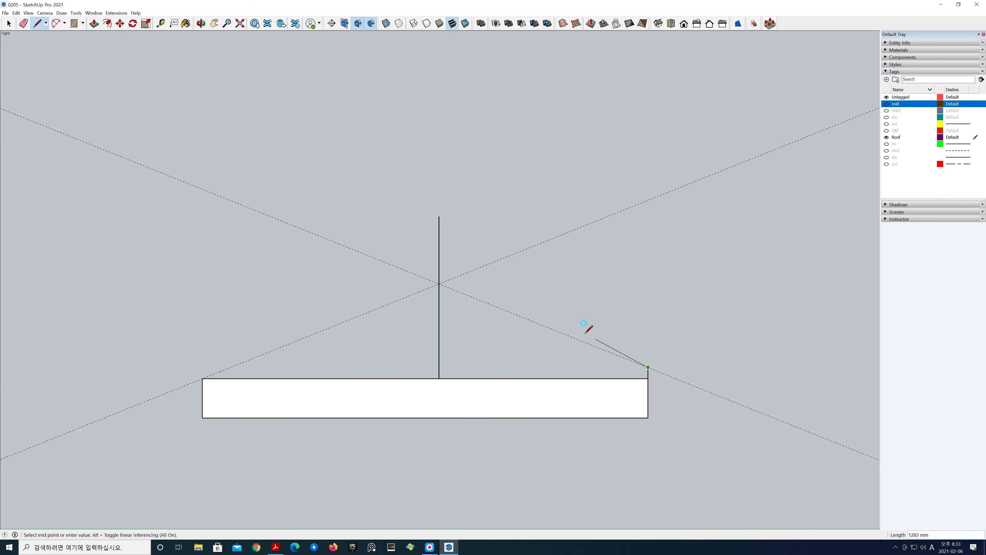
{"action": "left_click", "coordinate": [439, 284]}
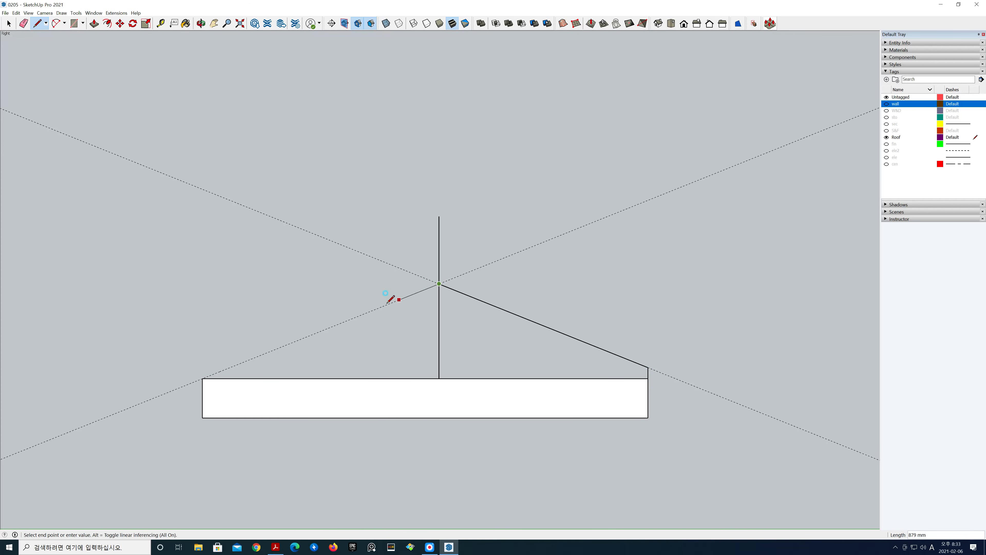
{"action": "left_click", "coordinate": [202, 379]}
{"action": "left_click", "coordinate": [648, 378]}
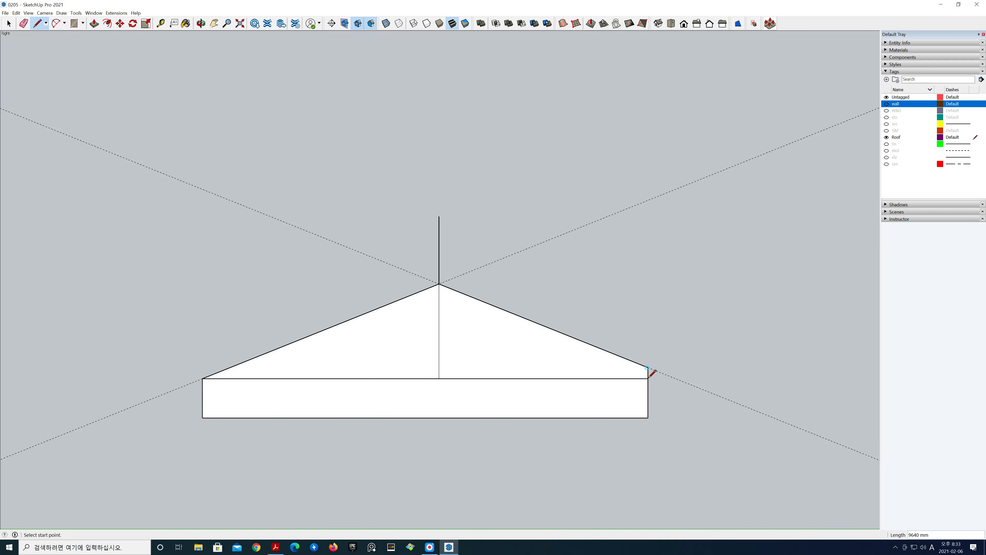
{"action": "key", "text": "space"}
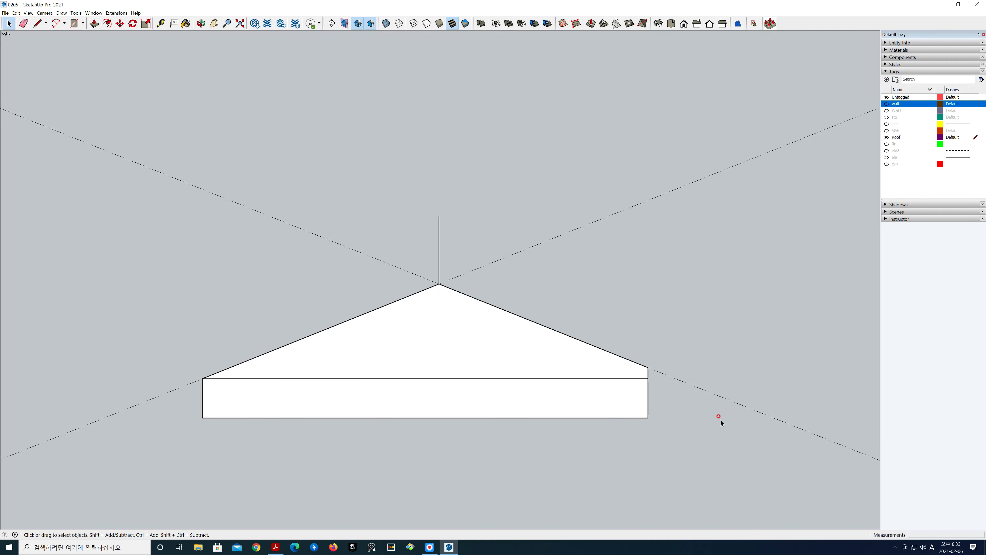
- Erase the vertical centre line and both diagonal guide lines around the gable profile
{"action": "key", "text": "e"}
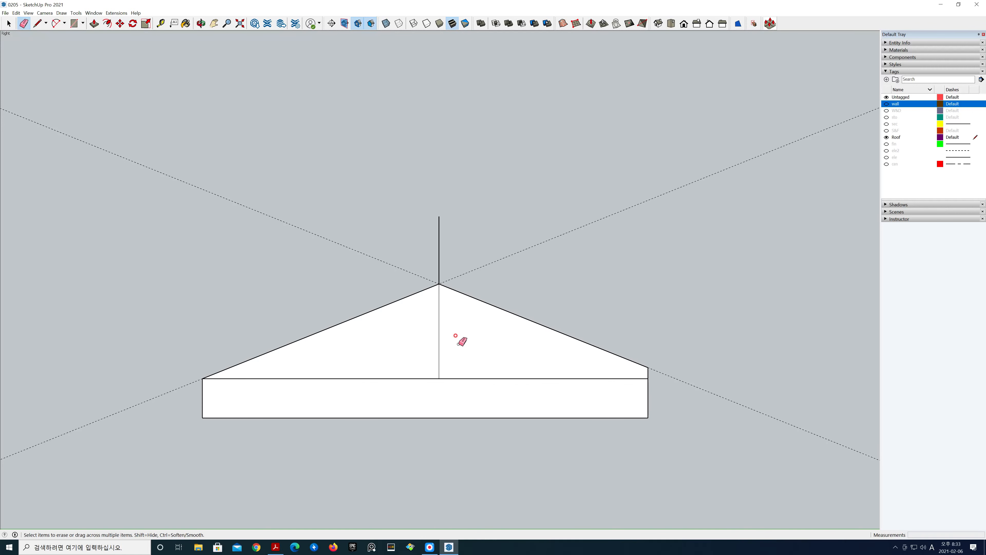
{"action": "left_click", "coordinate": [439, 313]}
{"action": "mouse_move", "coordinate": [480, 269]}
{"action": "left_mouse_down"}
{"action": "mouse_move", "coordinate": [410, 260]}
{"action": "mouse_move", "coordinate": [404, 272]}
{"action": "left_mouse_up"}
{"action": "key", "text": "space"}
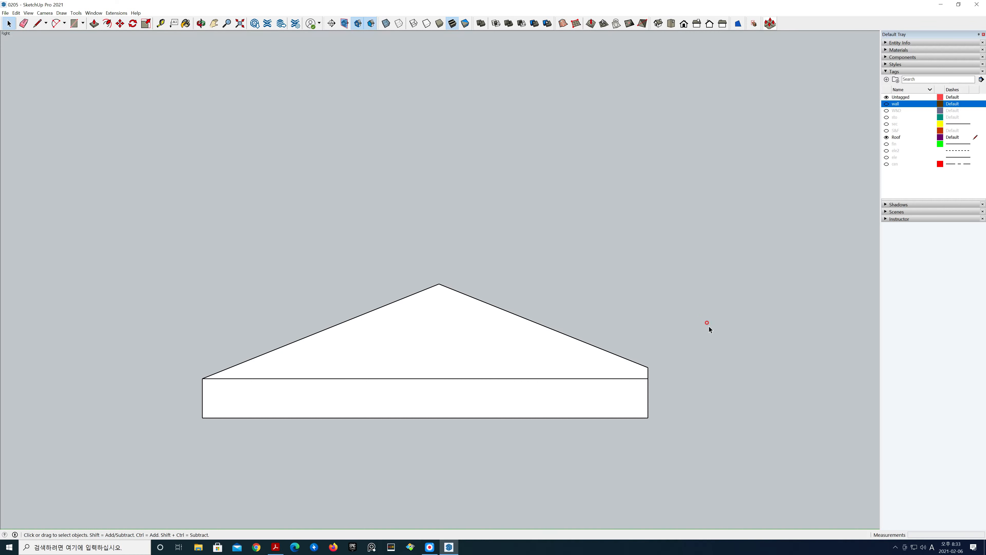
- Show the model in an isometric view with perspective and erase the guide line running lengthwise across the slab
{"action": "left_click", "coordinate": [659, 24]}
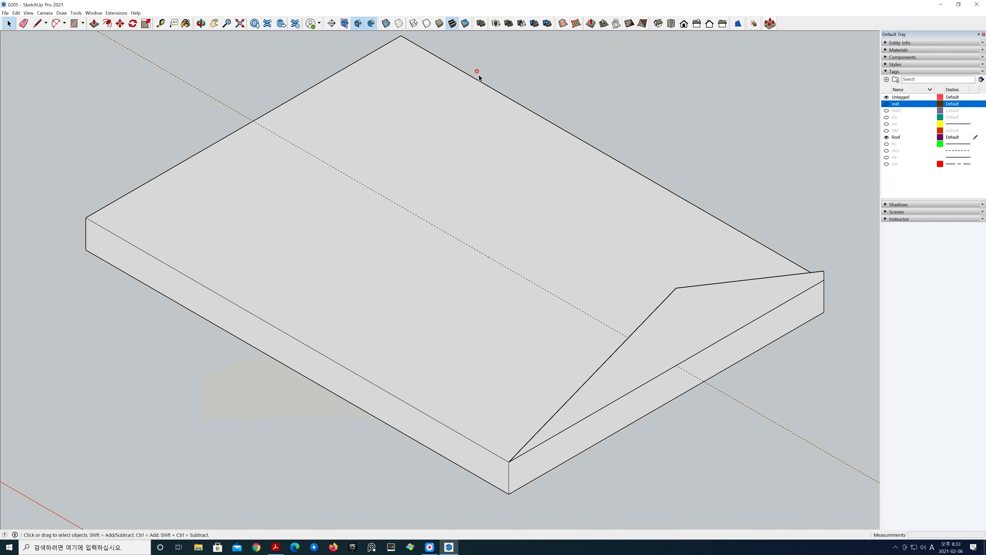
{"action": "left_click", "coordinate": [45, 13]}
{"action": "left_click", "coordinate": [55, 55]}
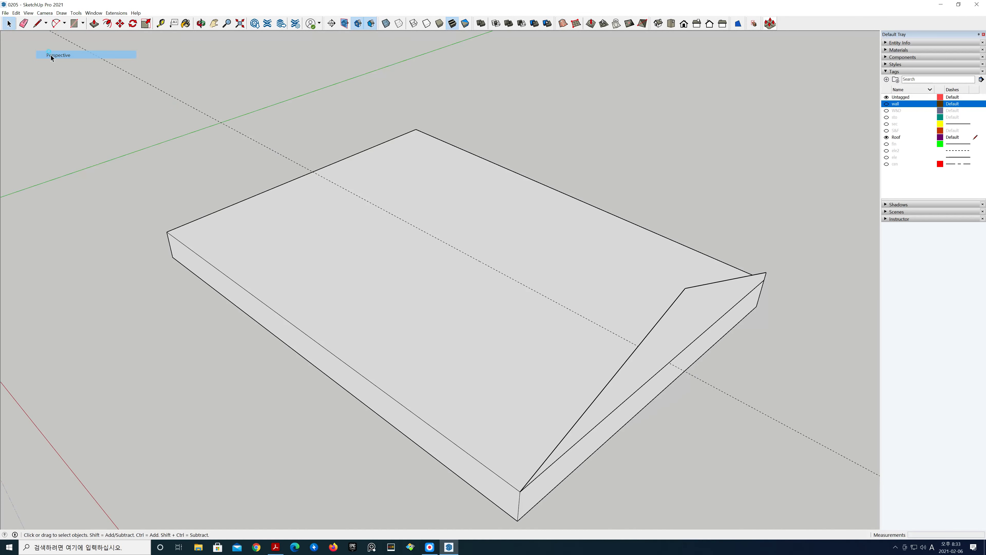
{"action": "key", "text": "e"}
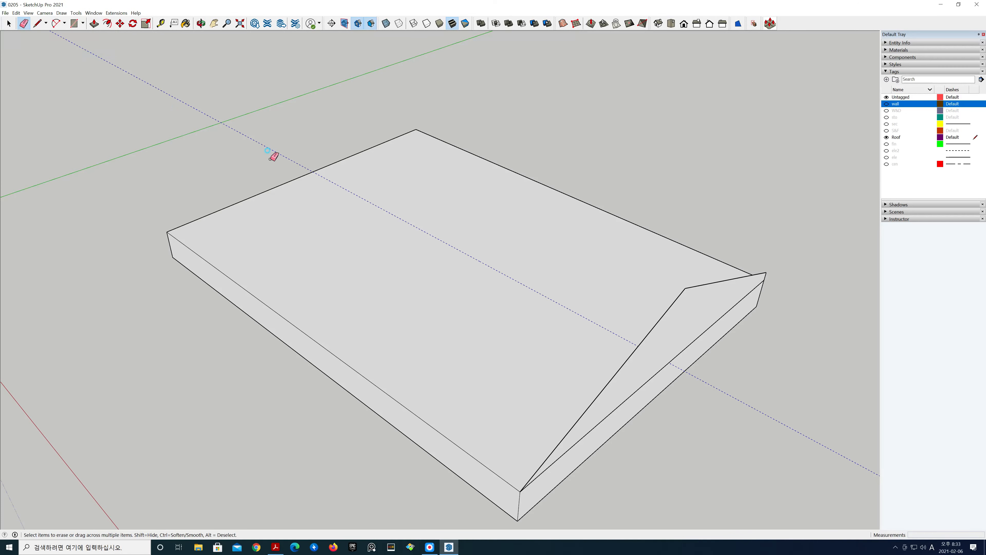
{"action": "left_click", "coordinate": [273, 151]}
{"action": "key", "text": "space"}
- Push/Pull the gable profile along the slab's full length to the opposite end corner
{"action": "mouse_move", "coordinate": [742, 216]}
{"action": "middle_mouse_down"}
{"action": "mouse_move", "coordinate": [520, 232]}
{"action": "mouse_move", "coordinate": [125, 207]}
{"action": "mouse_move", "coordinate": [484, 254]}
{"action": "mouse_move", "coordinate": [236, 266]}
{"action": "middle_mouse_up"}
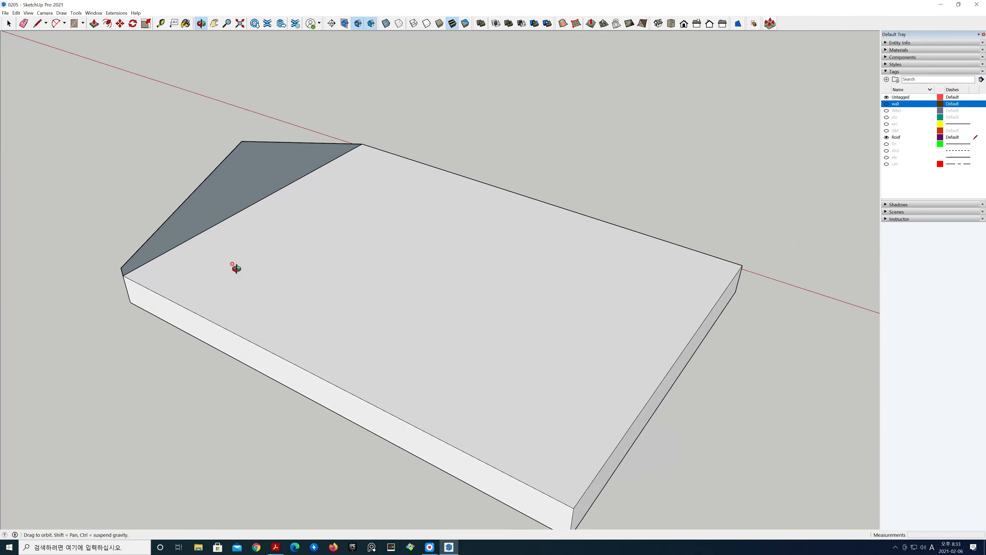
{"action": "middle_click_drag", "start_coordinate": [496, 281], "coordinate": [478, 253], "text": "shift"}
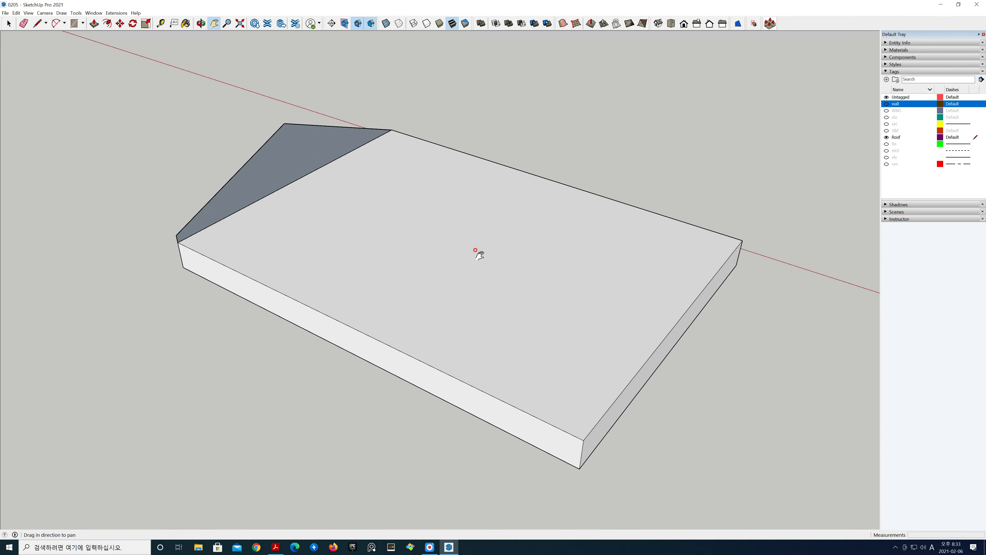
{"action": "left_click", "coordinate": [263, 183]}
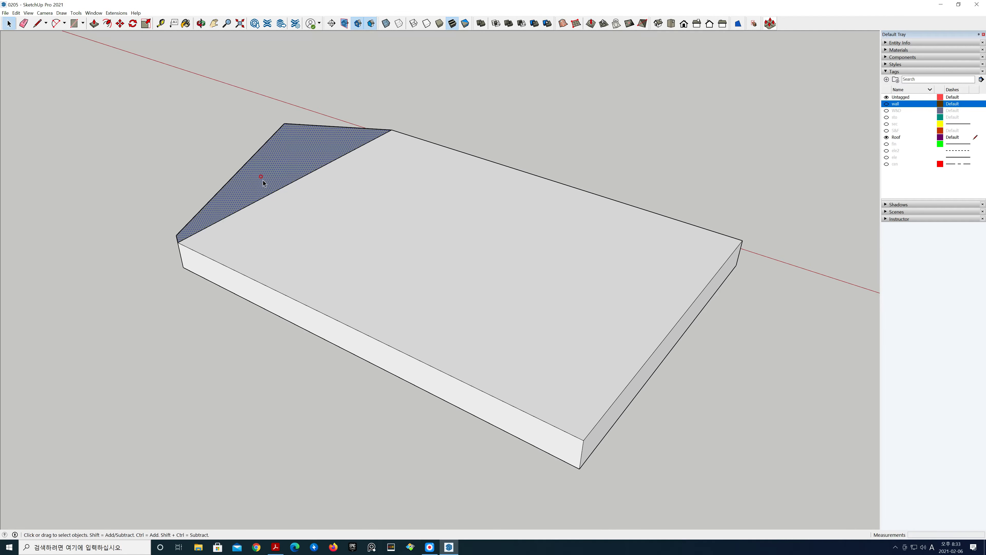
{"action": "right_click", "coordinate": [246, 189]}
{"action": "left_click", "coordinate": [223, 214]}
{"action": "key", "text": "p"}
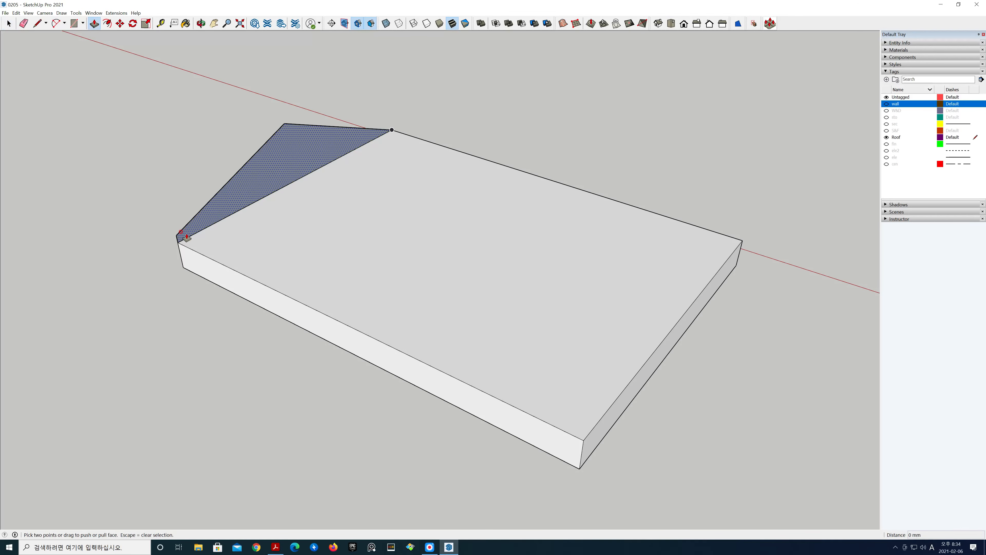
{"action": "left_click", "coordinate": [177, 241]}
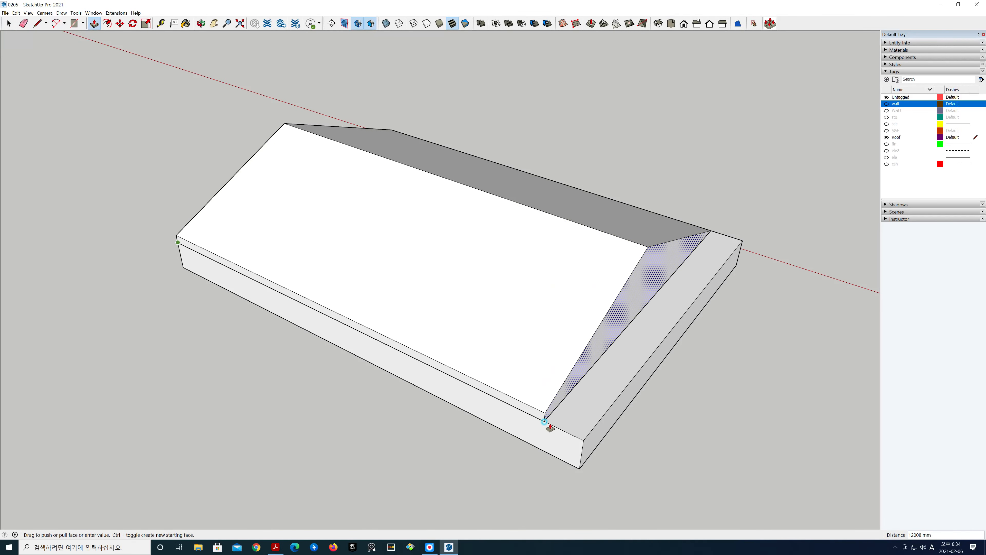
{"action": "left_click", "coordinate": [585, 441]}
{"action": "key", "text": "space"}
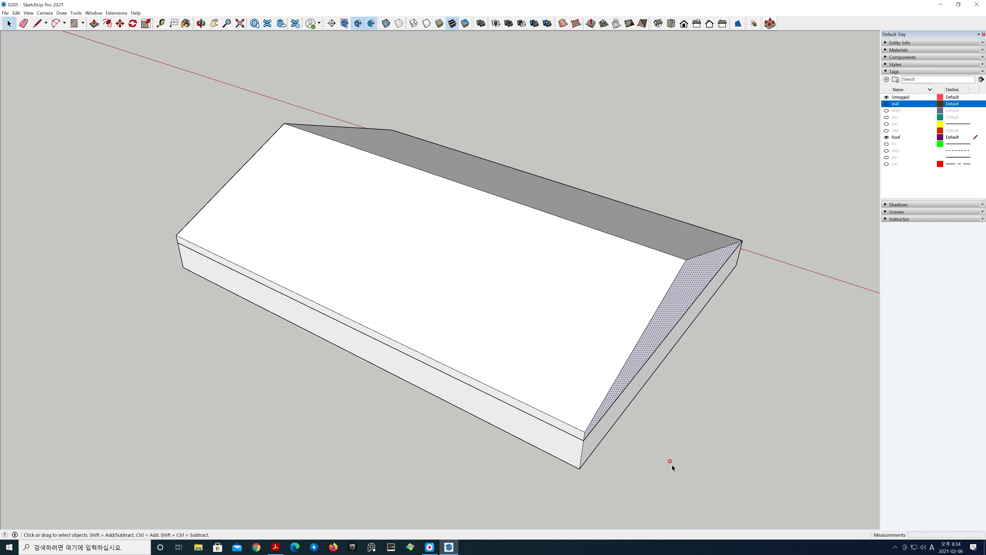
{"action": "left_click", "coordinate": [679, 465]}
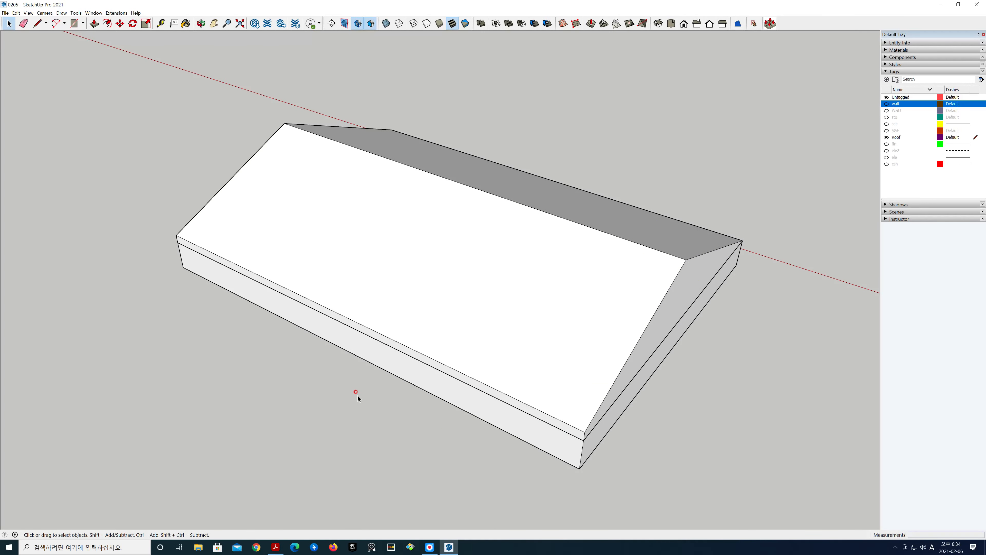
- Group all faces and edges of the extruded gable volume on top of the slab
{"action": "middle_click_drag", "start_coordinate": [358, 396], "coordinate": [396, 287]}
{"action": "middle_click_drag", "start_coordinate": [327, 287], "coordinate": [730, 401]}
{"action": "middle_click_drag", "start_coordinate": [669, 384], "coordinate": [590, 359], "text": "shift"}
{"action": "left_click", "coordinate": [521, 294]}
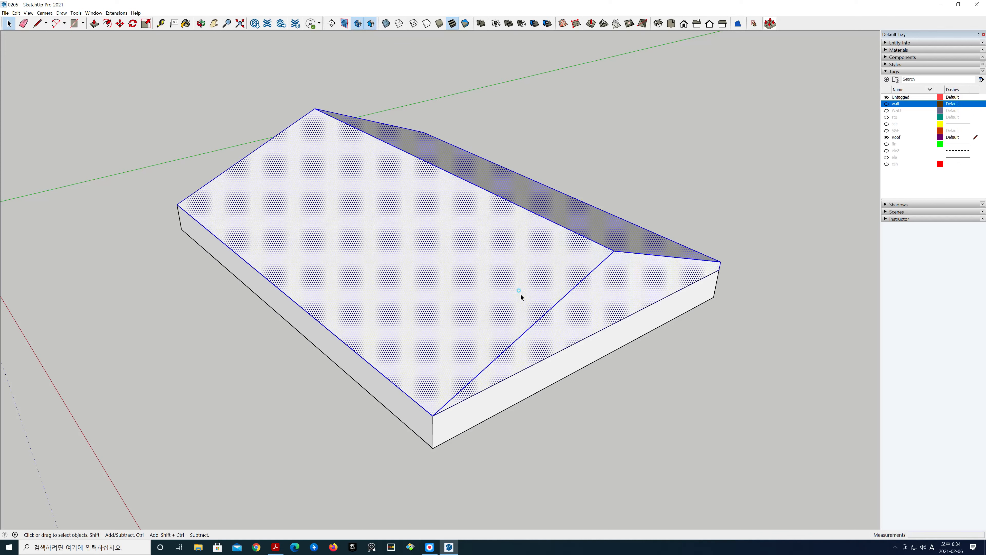
{"action": "right_click", "coordinate": [521, 295]}
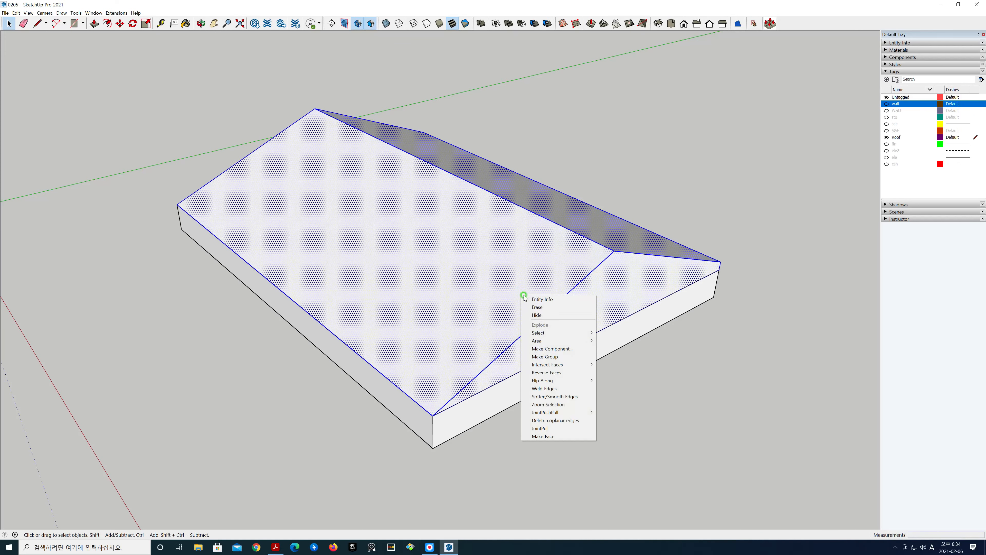
{"action": "left_click", "coordinate": [547, 357]}
{"action": "left_click", "coordinate": [605, 400]}
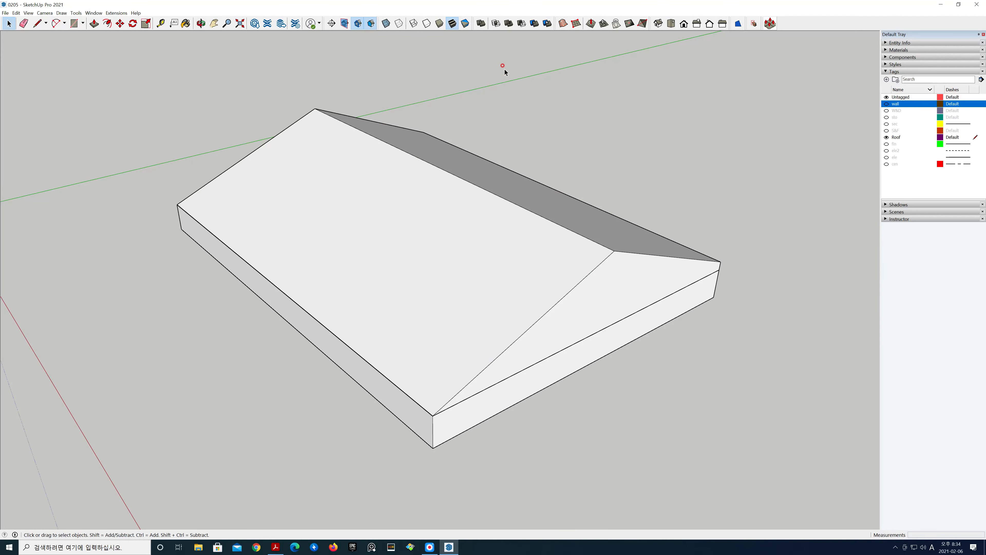
- Merge the gable group and the slab into one roof solid with the Union tool
{"action": "left_click", "coordinate": [509, 24]}
{"action": "left_click", "coordinate": [529, 270]}
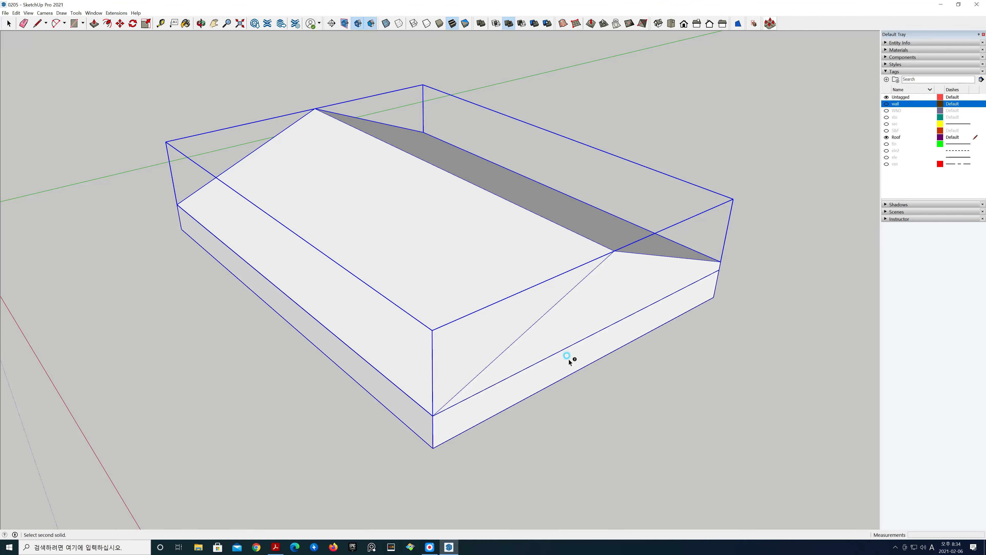
{"action": "left_click", "coordinate": [569, 361]}
{"action": "key", "text": "space"}
{"action": "left_click", "coordinate": [598, 392]}
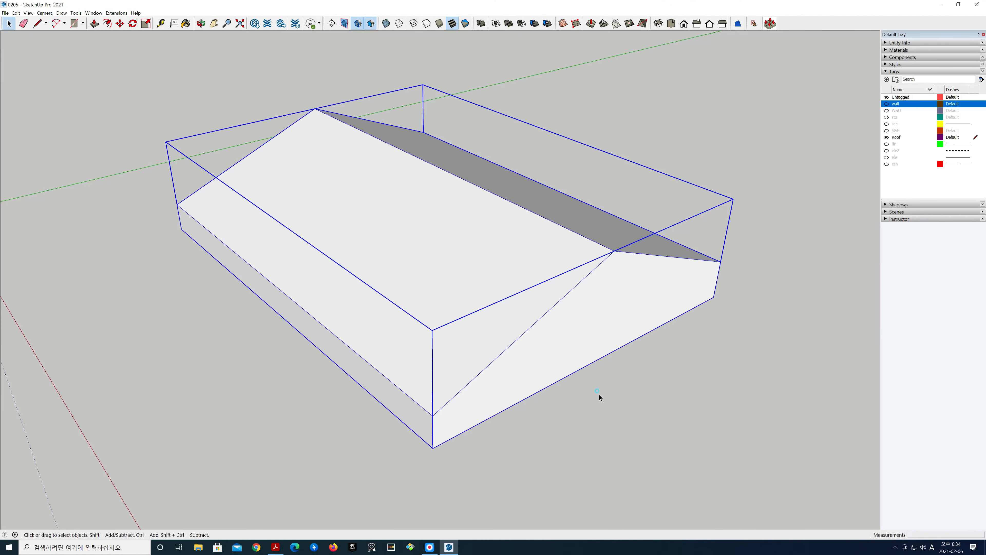
{"action": "left_click", "coordinate": [607, 399]}
- Turn on the visibility of the wall tag and view the roof together with the walls
{"action": "middle_click_drag", "start_coordinate": [625, 416], "coordinate": [650, 374]}
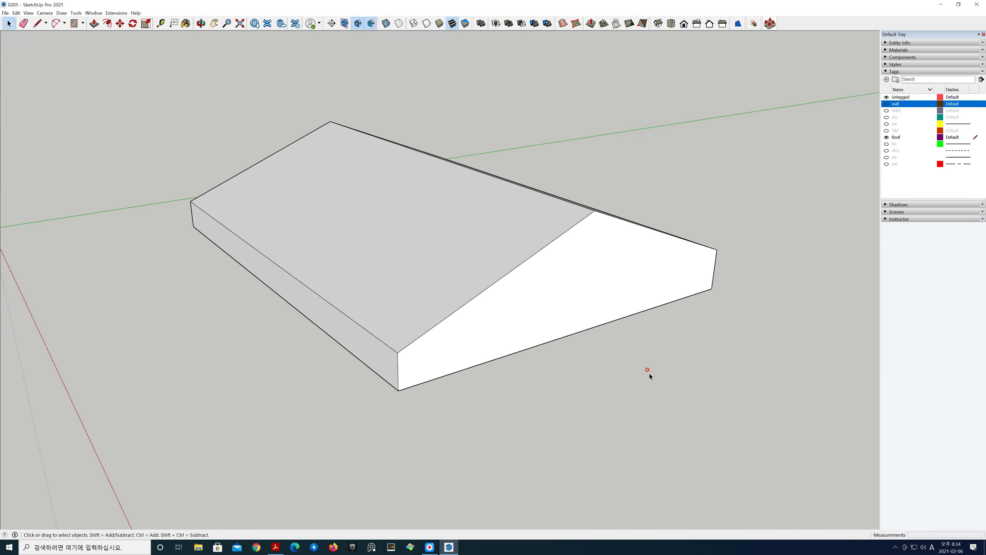
{"action": "middle_click_drag", "start_coordinate": [645, 340], "coordinate": [665, 346]}
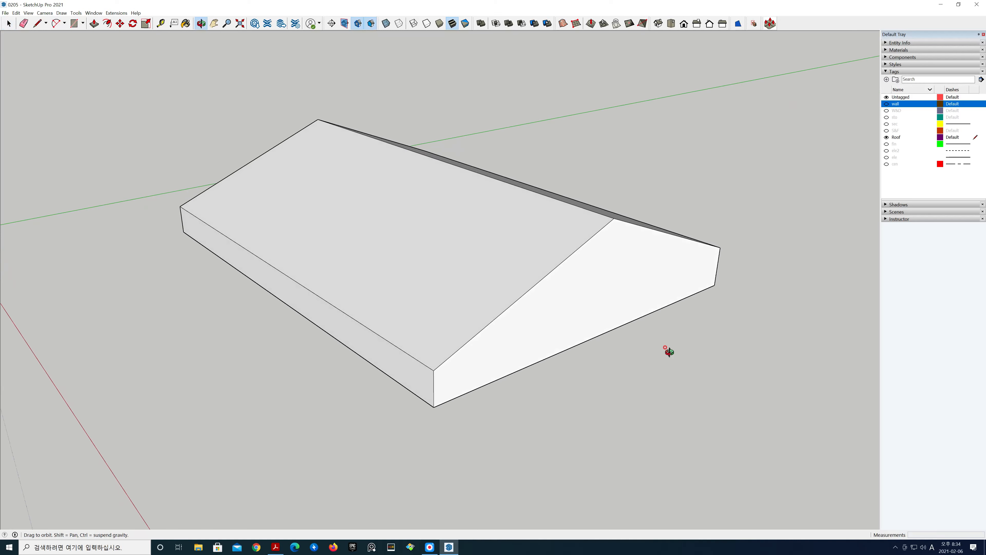
{"action": "left_click", "coordinate": [887, 104]}
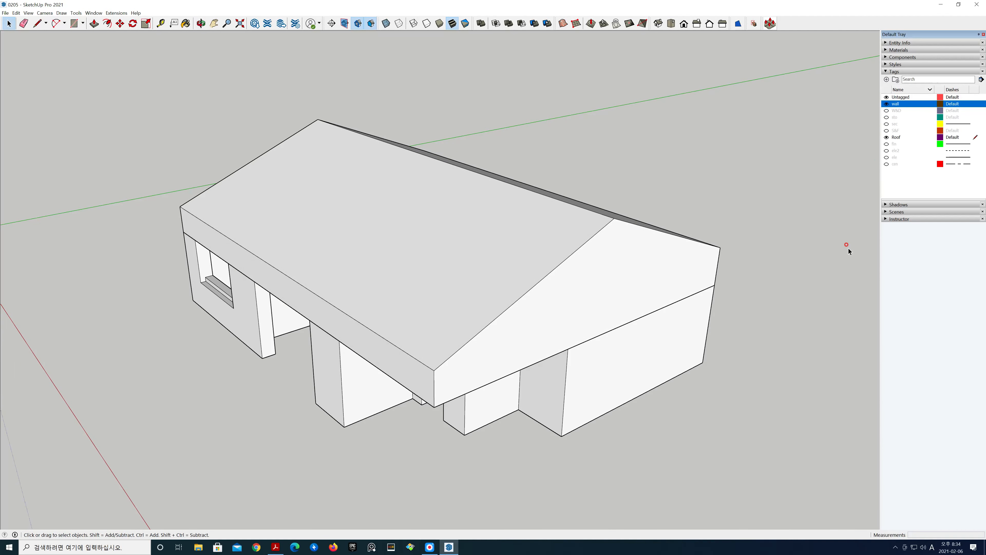
{"action": "middle_click_drag", "start_coordinate": [753, 434], "coordinate": [780, 423]}
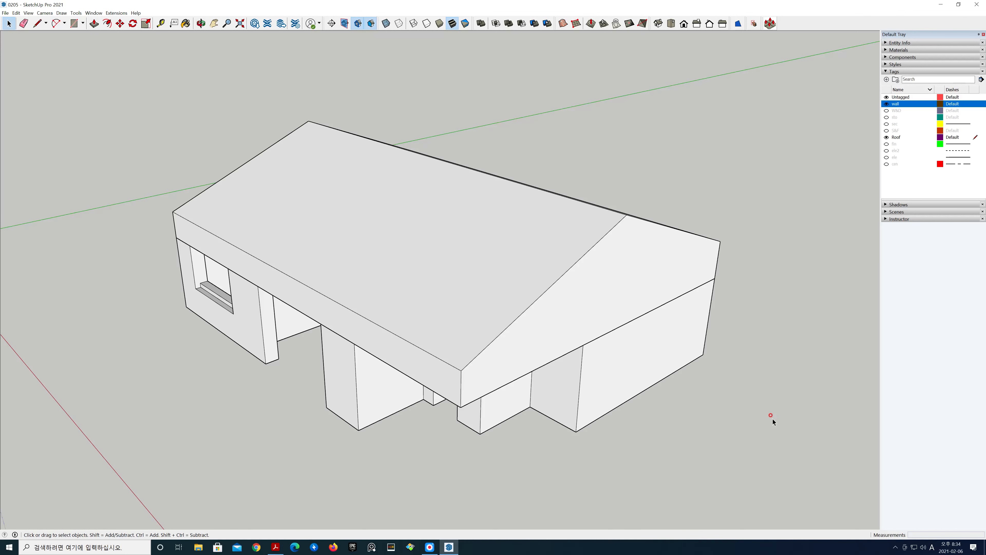
- Switch to the top view in parallel projection and hide the merged roof group above the walls
{"action": "left_click", "coordinate": [671, 24]}
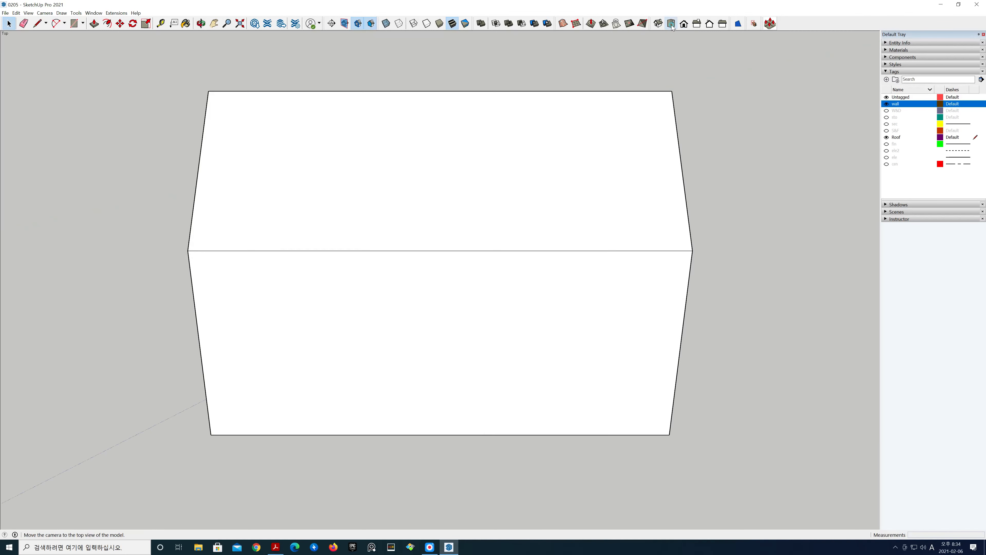
{"action": "left_click", "coordinate": [40, 13]}
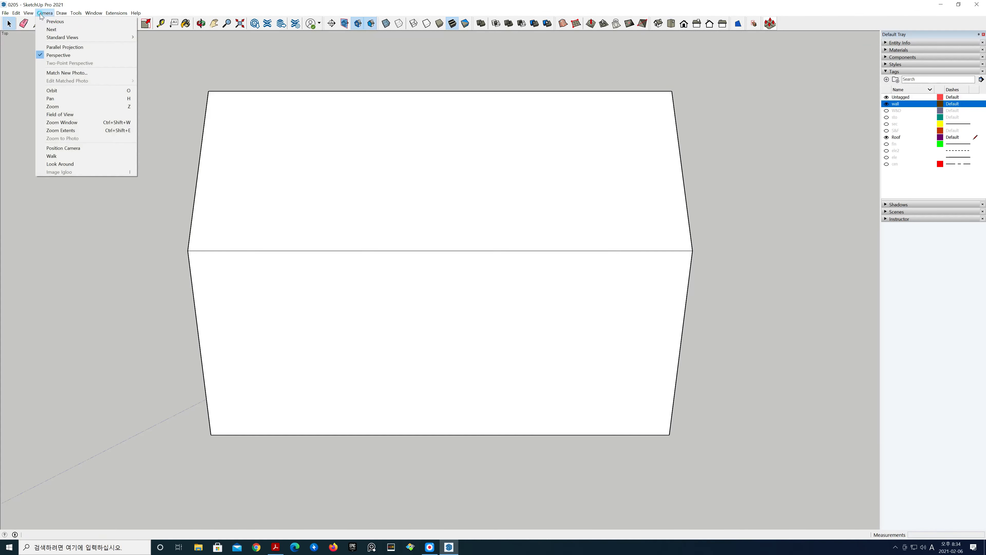
{"action": "left_click", "coordinate": [58, 44]}
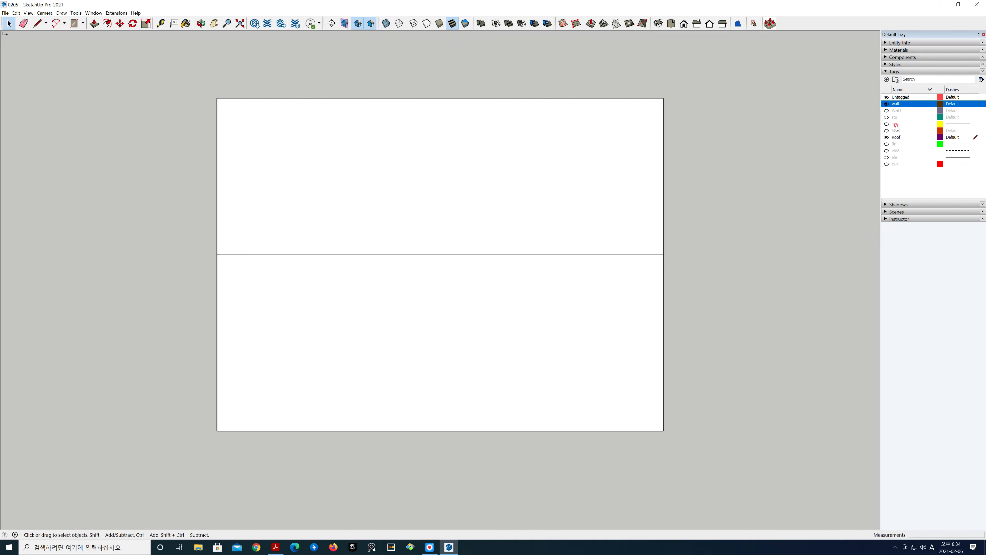
{"action": "left_click", "coordinate": [649, 131]}
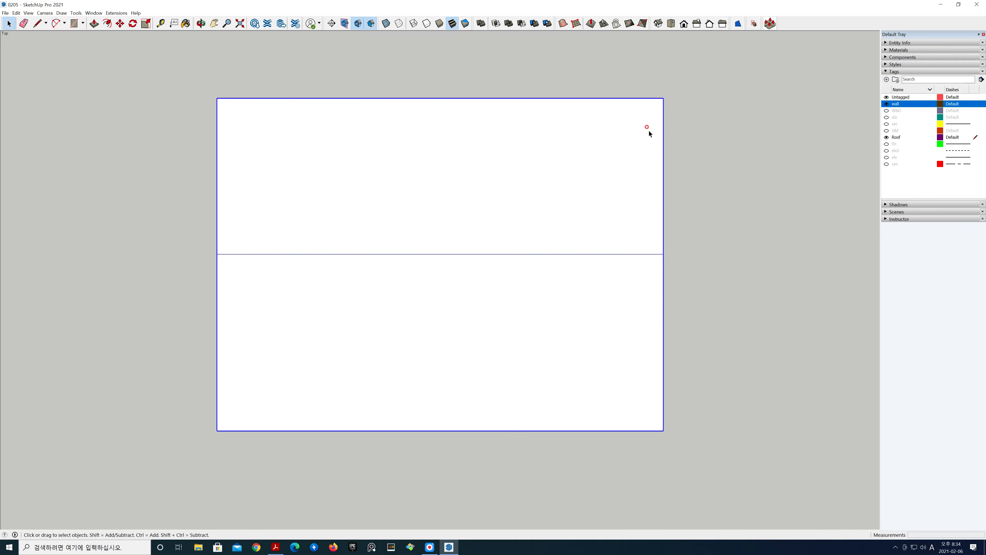
{"action": "right_click", "coordinate": [649, 130]}
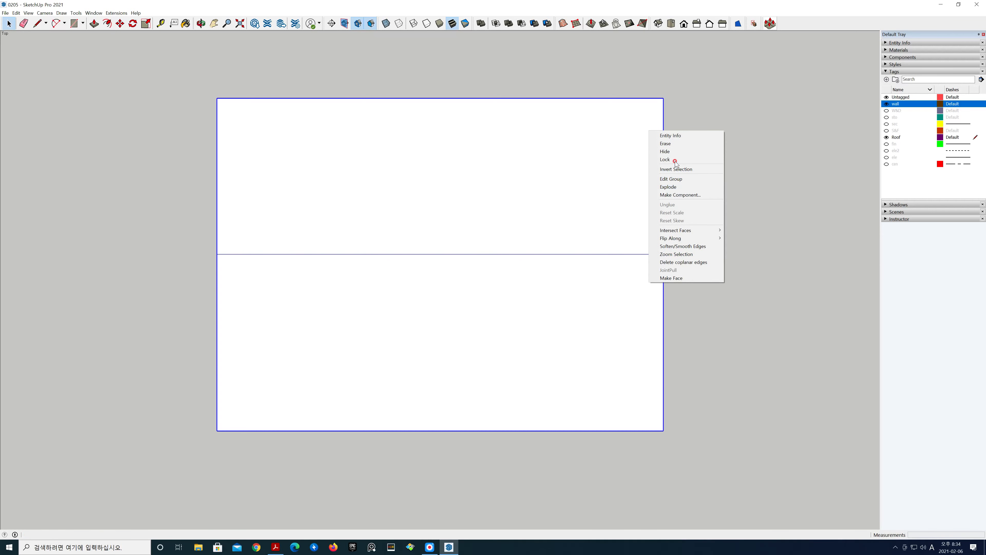
{"action": "left_click", "coordinate": [673, 152]}
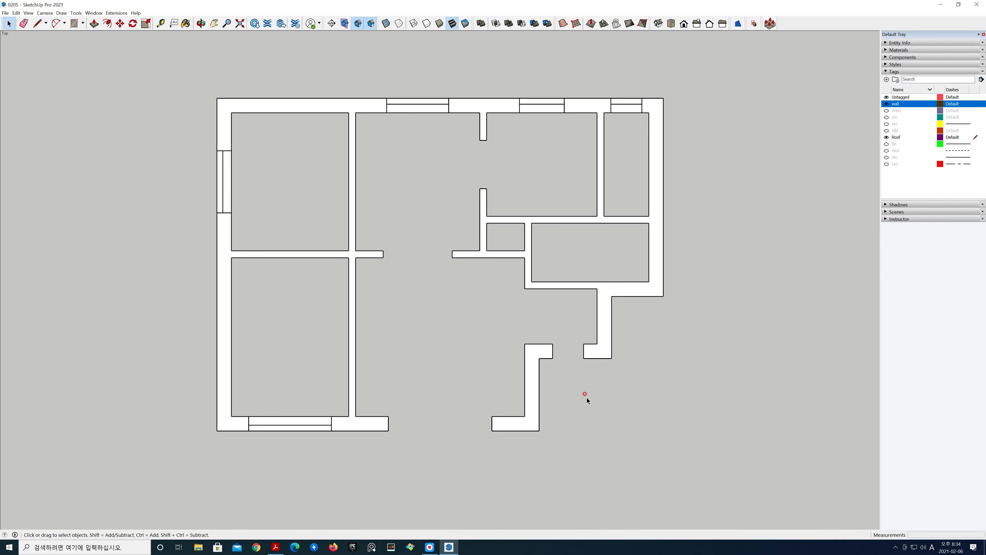
{"action": "scroll", "coordinate": [481, 301], "scroll_direction": "down", "scroll_amount": 1}
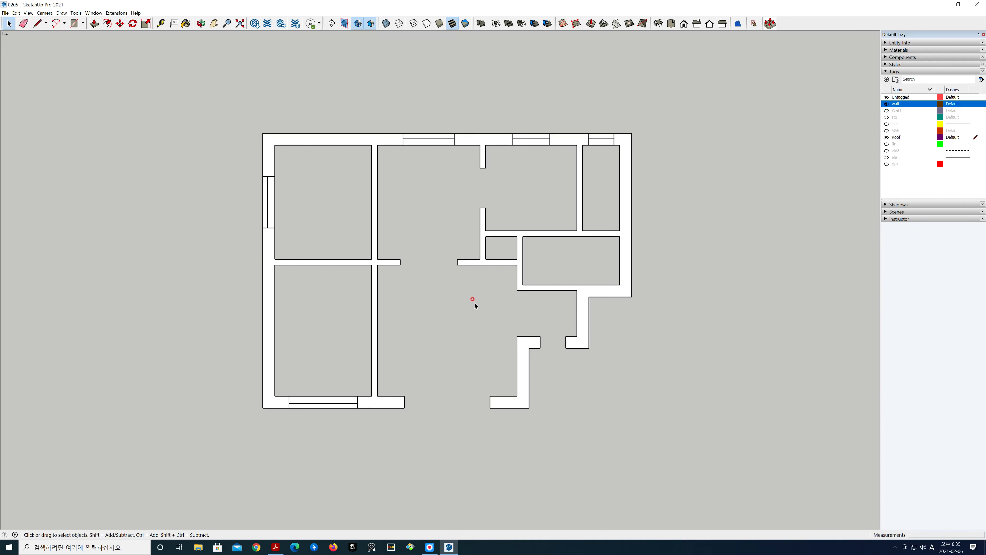
- Draw a 2100 × 2100 mm square and an adjoining rectangle filling the plan's stepped entrance corner, then erase their shared edge
{"action": "middle_click_drag", "start_coordinate": [463, 297], "coordinate": [439, 249], "text": "shift"}
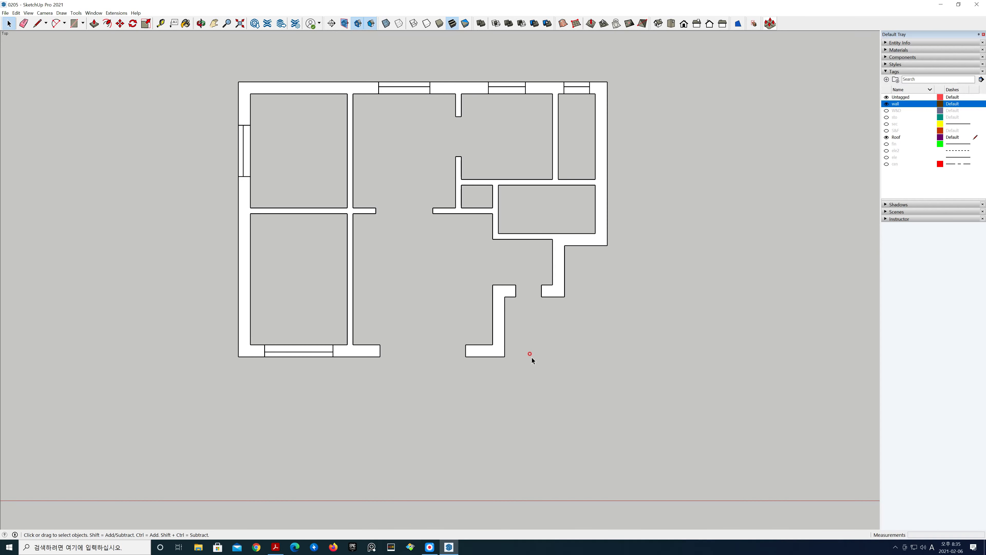
{"action": "key", "text": "r"}
{"action": "left_click", "coordinate": [504, 356]}
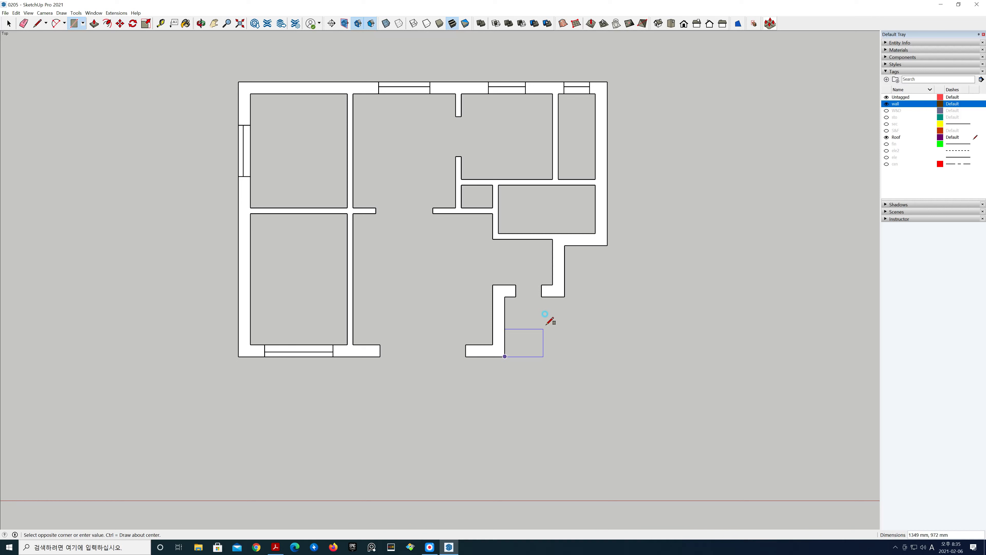
{"action": "left_click", "coordinate": [564, 297]}
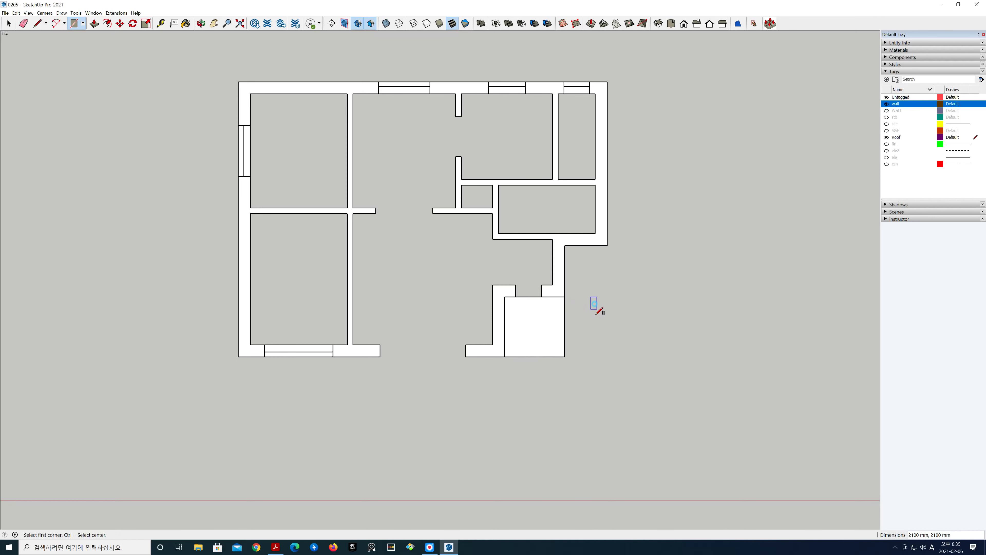
{"action": "left_click", "coordinate": [565, 357]}
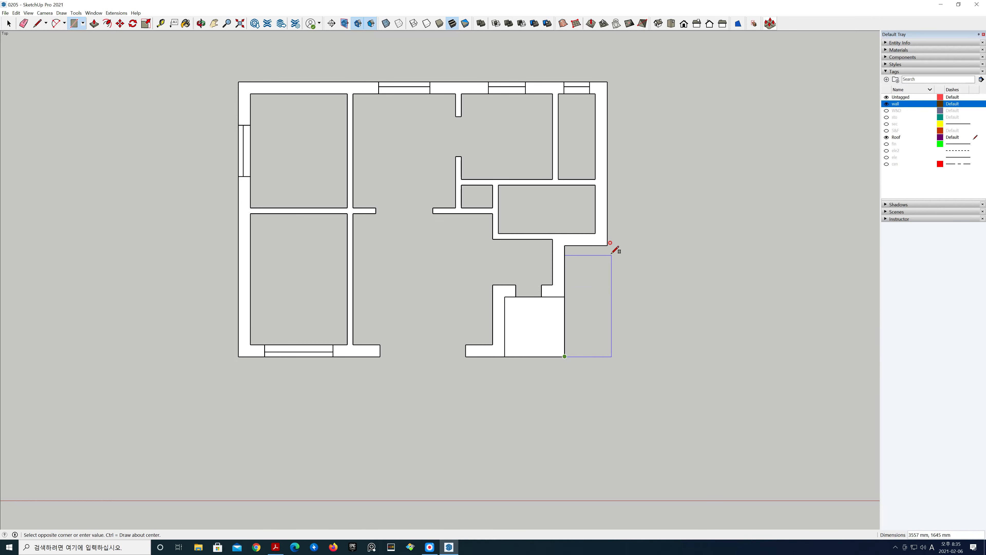
{"action": "left_click", "coordinate": [608, 245]}
{"action": "key", "text": "space"}
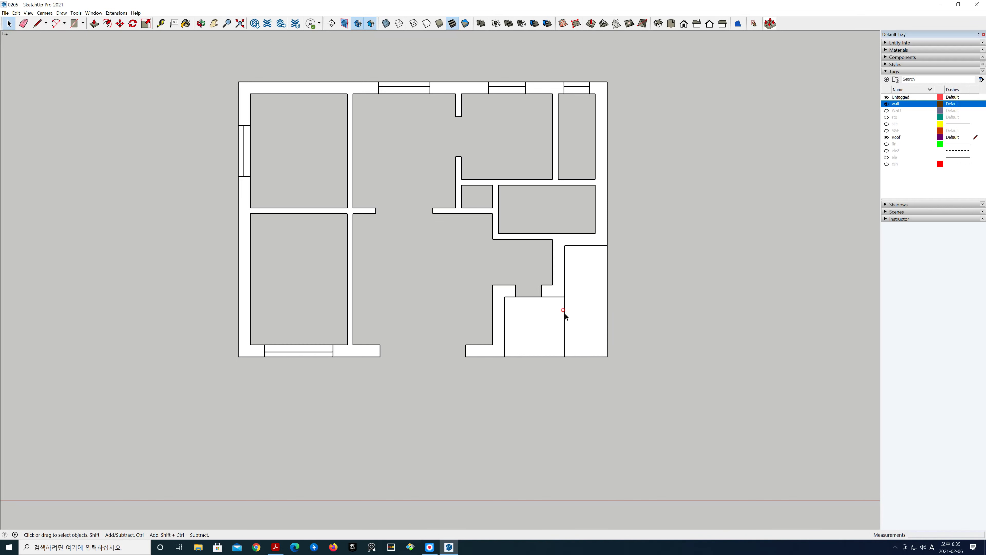
{"action": "key", "text": "e"}
{"action": "key", "text": "space"}
- Move the two outer edges of the L-shaped face outward so it extends beyond the house outline on both sides
{"action": "left_click", "coordinate": [608, 314]}
{"action": "key", "text": "m"}
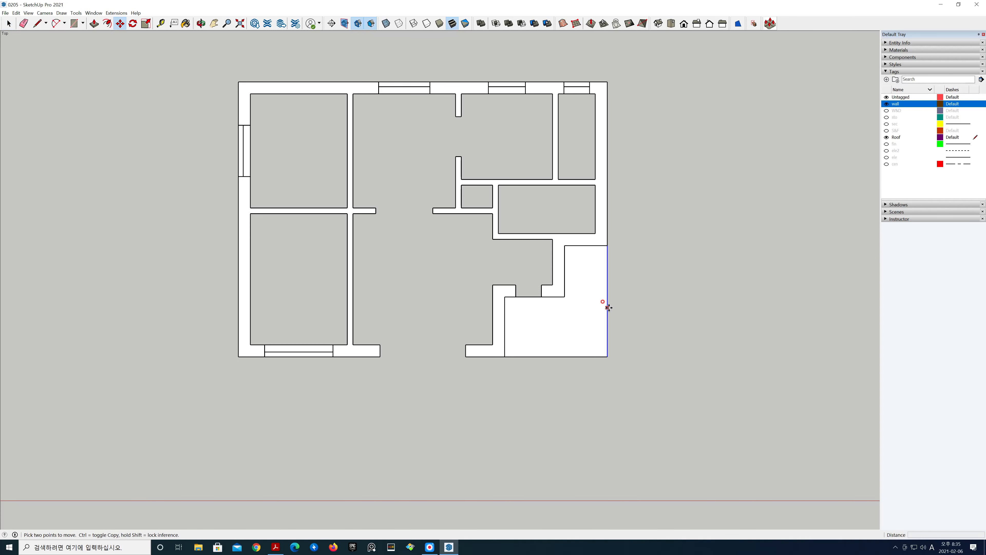
{"action": "left_click", "coordinate": [607, 307]}
{"action": "left_click", "coordinate": [646, 306]}
{"action": "key", "text": "space"}
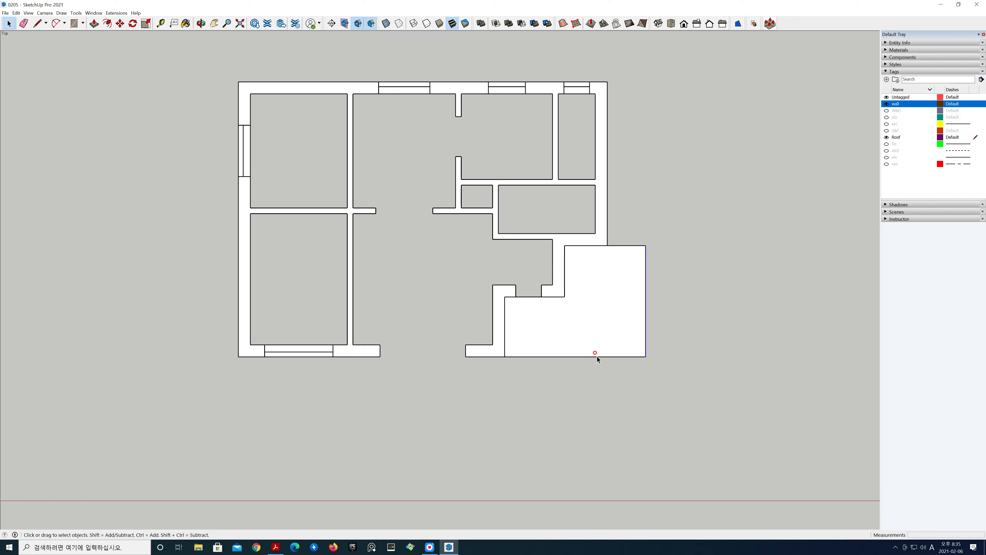
{"action": "left_click", "coordinate": [598, 357]}
{"action": "key", "text": "m"}
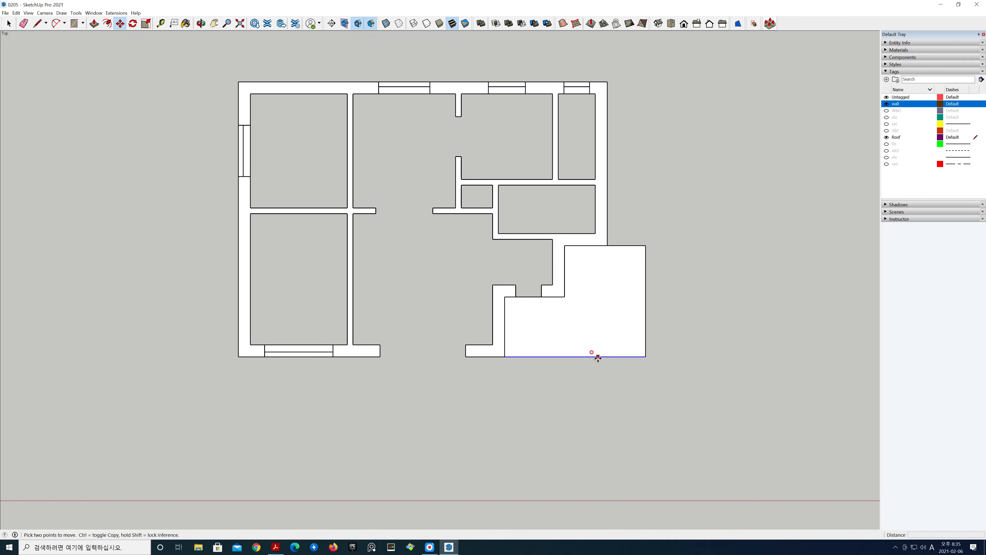
{"action": "left_click", "coordinate": [598, 357]}
{"action": "left_click", "coordinate": [597, 396]}
{"action": "key", "text": "space"}
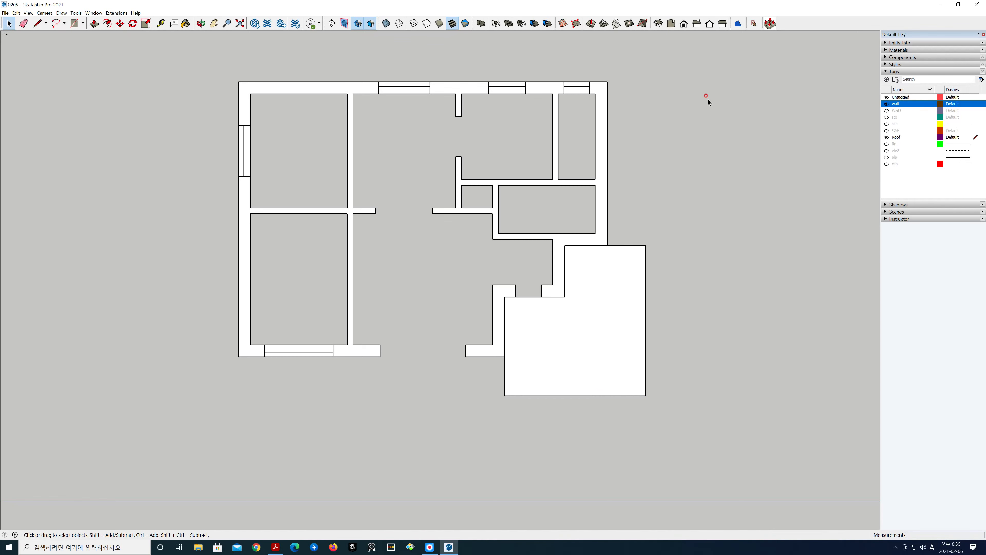
- Switch to an isometric perspective view and move the L-shaped face straight down to the base of the walls
{"action": "left_click", "coordinate": [658, 23]}
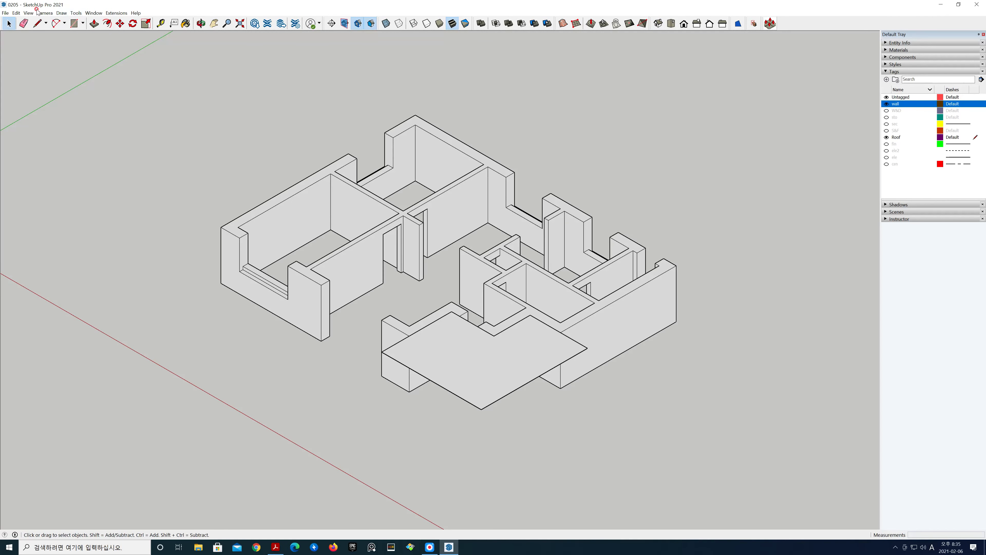
{"action": "left_click", "coordinate": [45, 13]}
{"action": "left_click", "coordinate": [54, 55]}
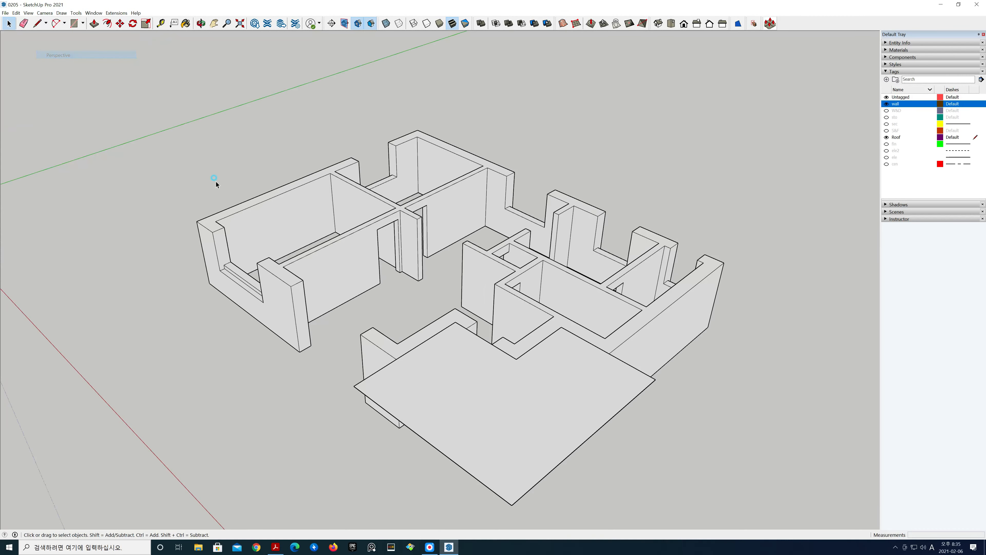
{"action": "middle_click_drag", "start_coordinate": [582, 342], "coordinate": [574, 370]}
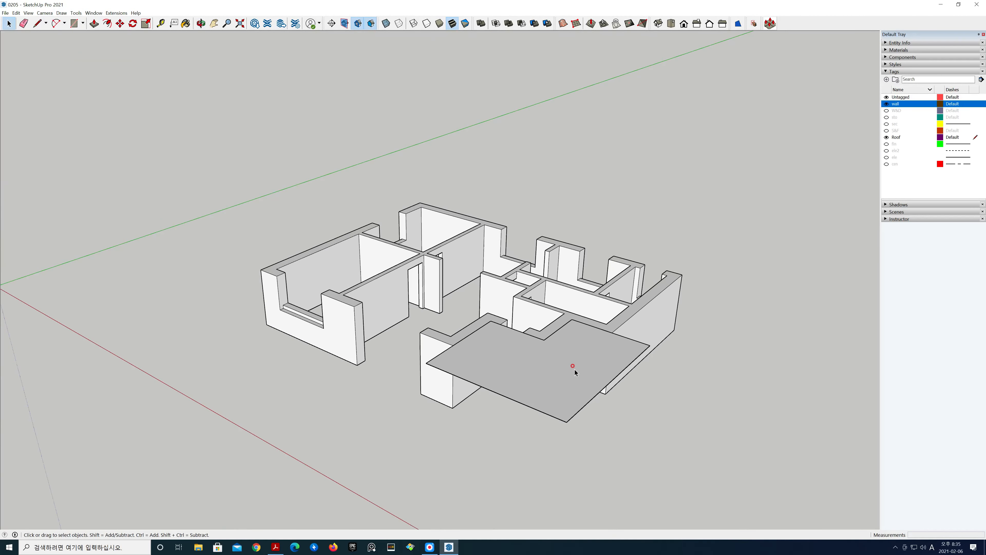
{"action": "left_click", "coordinate": [560, 378]}
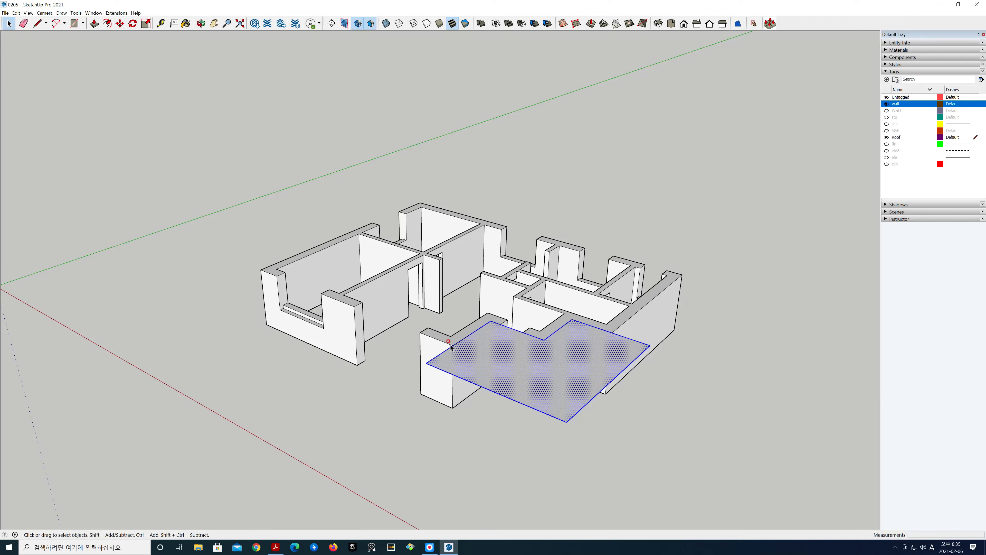
{"action": "key", "text": "m"}
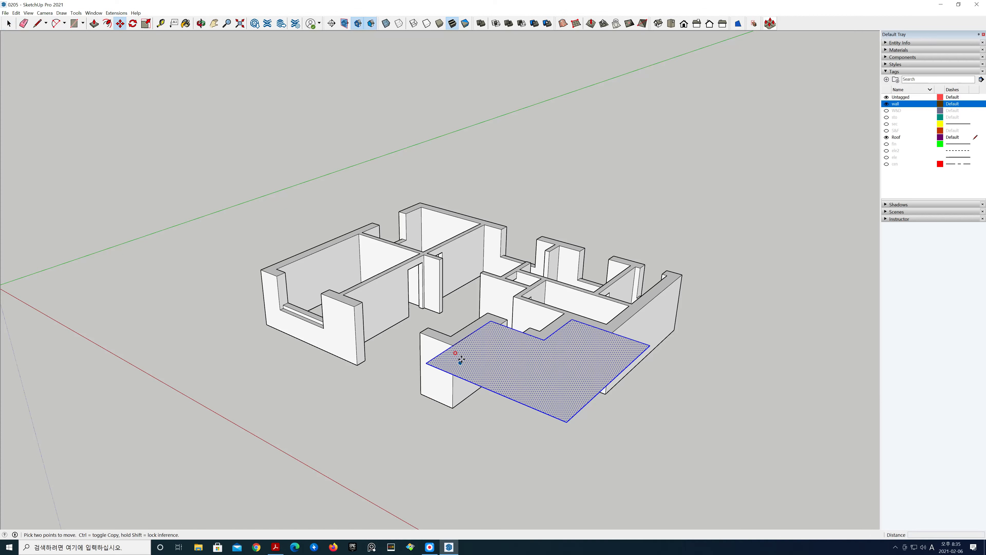
{"action": "left_click", "coordinate": [452, 346]}
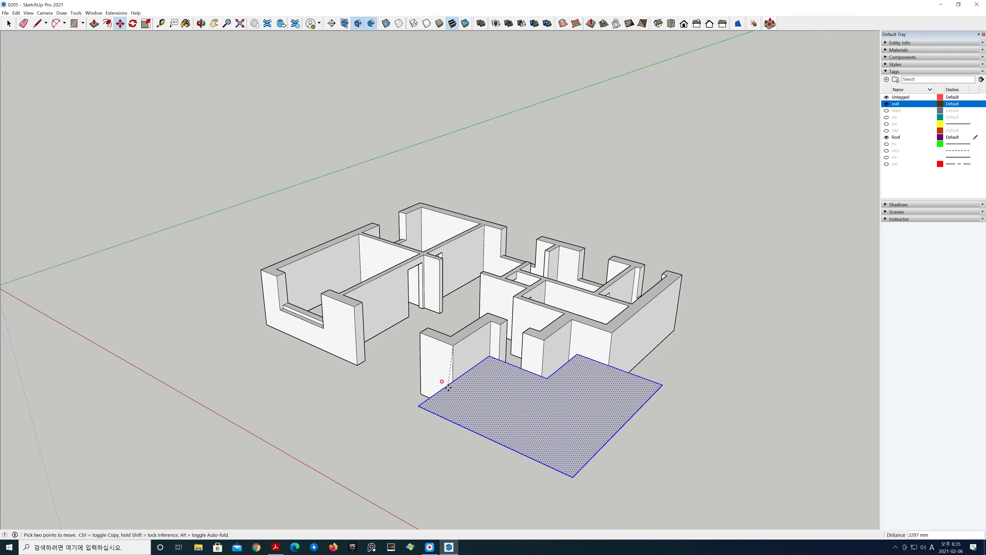
{"action": "left_click", "coordinate": [453, 408]}
{"action": "key", "text": "space"}
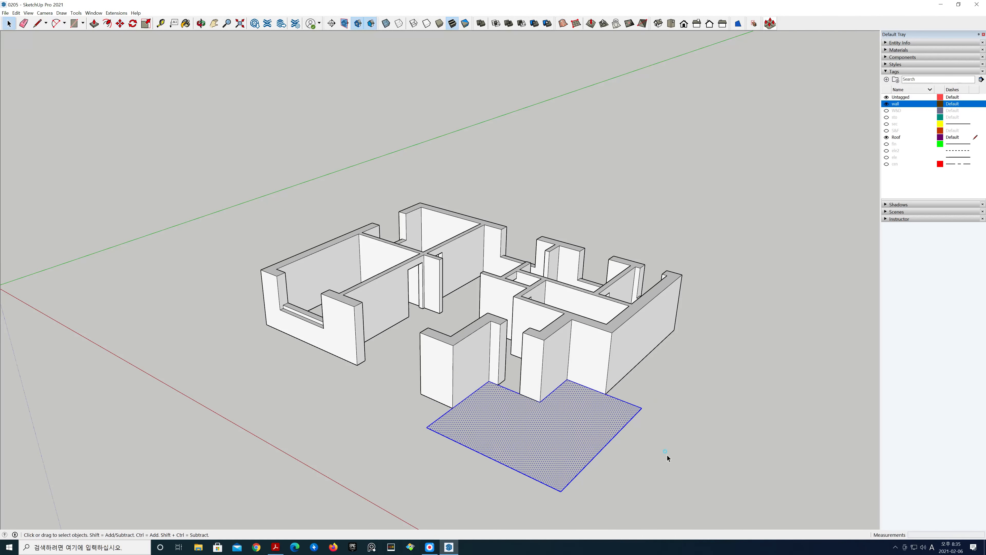
- Extrude the L-shaped face upward 6000 mm with Push/Pull
{"action": "left_click", "coordinate": [667, 455]}
{"action": "left_click", "coordinate": [603, 424]}
{"action": "key", "text": "p"}
{"action": "left_click", "coordinate": [603, 424]}
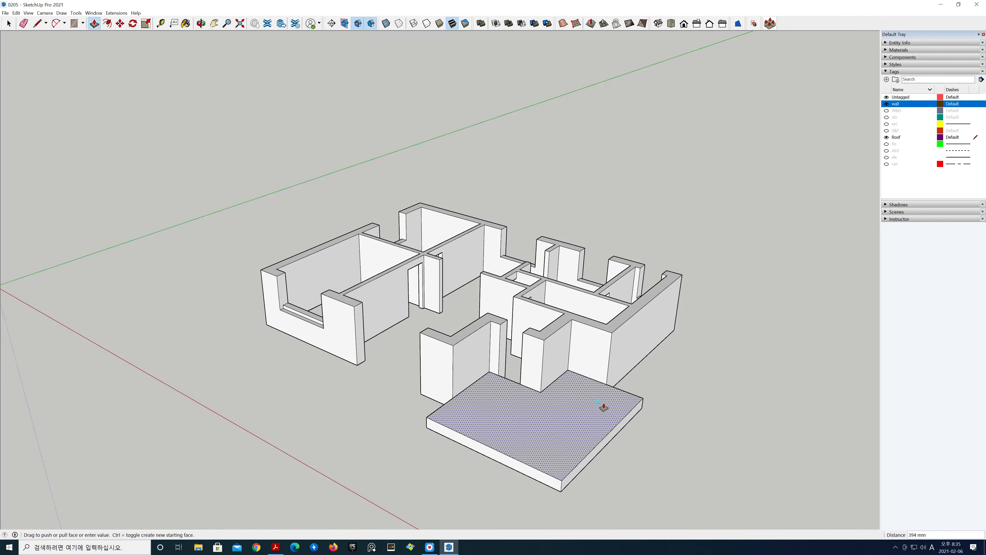
{"action": "type", "text": "6000"}
{"action": "key", "text": "Return"}
- Select all connected faces and edges of the extruded L-shaped block and make them a group
{"action": "middle_click_drag", "start_coordinate": [714, 420], "coordinate": [749, 375]}
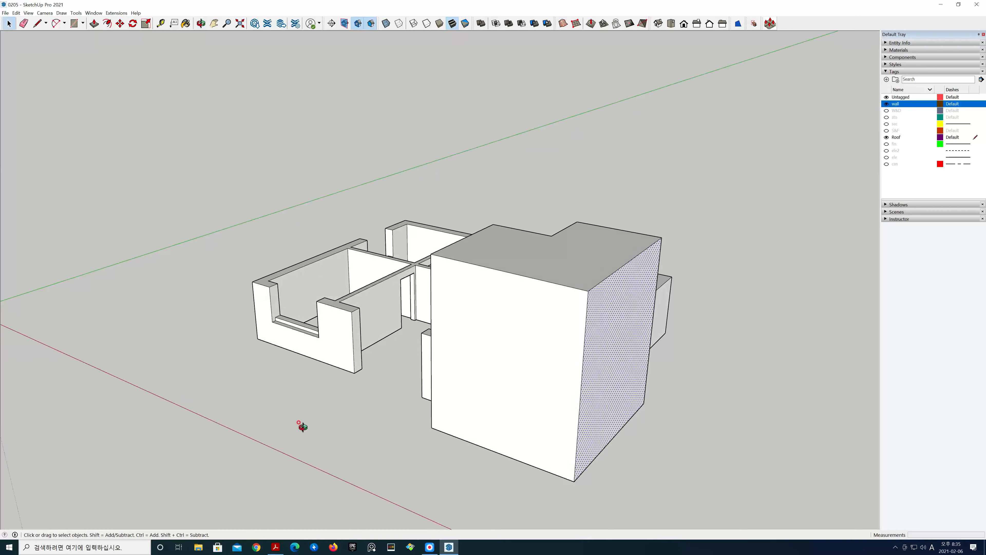
{"action": "mouse_move", "coordinate": [302, 426]}
{"action": "middle_mouse_down"}
{"action": "mouse_move", "coordinate": [743, 422]}
{"action": "mouse_move", "coordinate": [282, 445]}
{"action": "mouse_move", "coordinate": [386, 429]}
{"action": "mouse_move", "coordinate": [363, 440]}
{"action": "mouse_move", "coordinate": [615, 465]}
{"action": "mouse_move", "coordinate": [614, 452]}
{"action": "middle_mouse_up"}
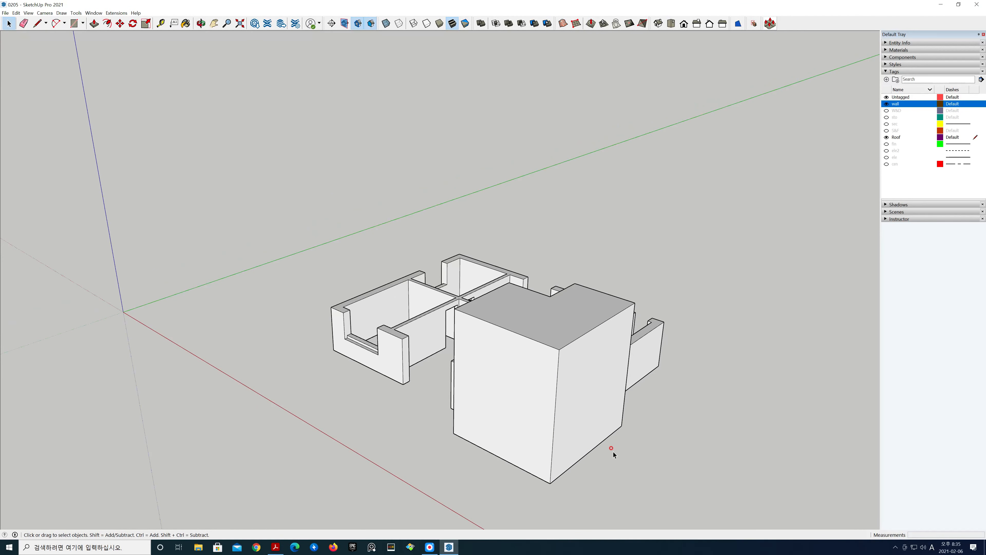
{"action": "triple_click", "coordinate": [586, 419]}
{"action": "right_click", "coordinate": [585, 418]}
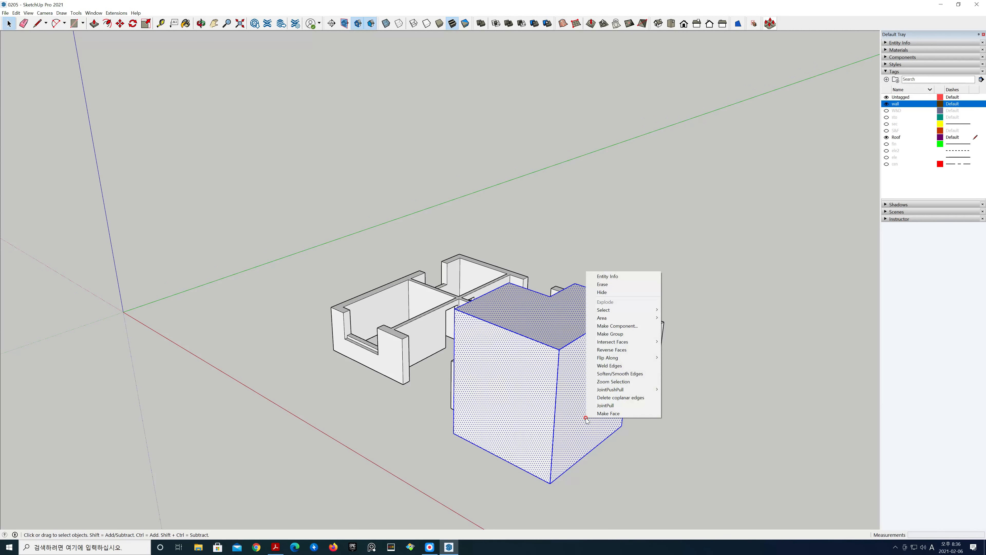
{"action": "left_click", "coordinate": [633, 333]}
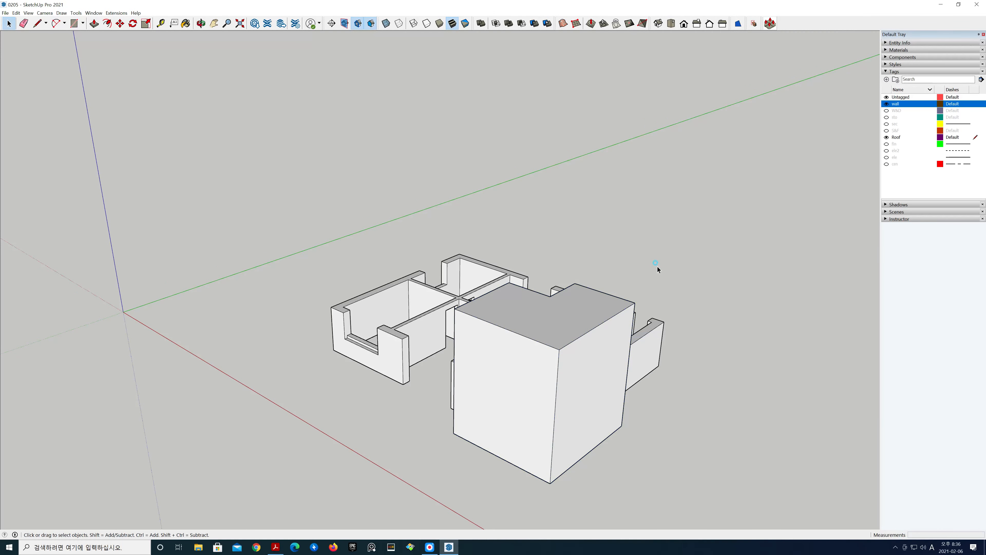
- Display hidden objects and unhide the gable roof group above the walls
{"action": "left_click", "coordinate": [29, 13]}
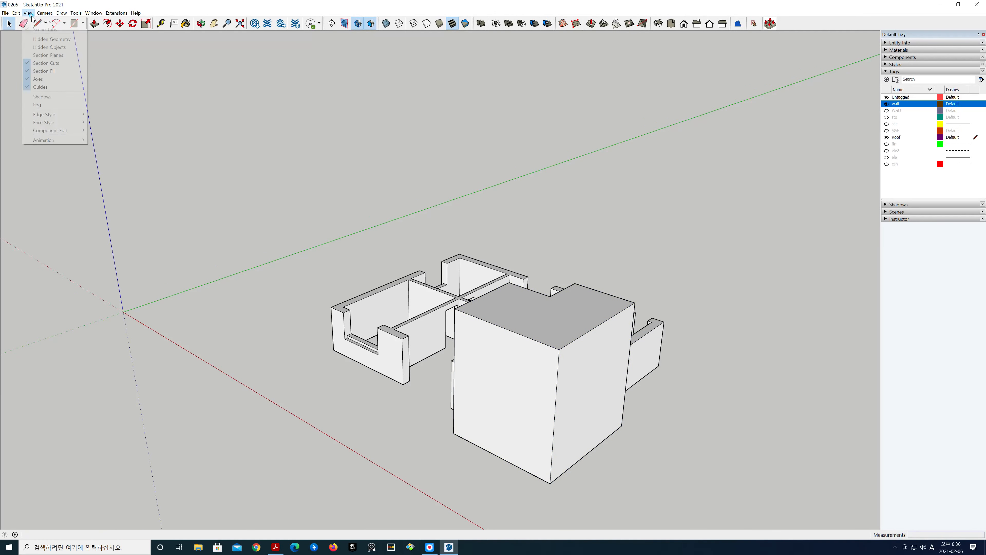
{"action": "left_click", "coordinate": [45, 56]}
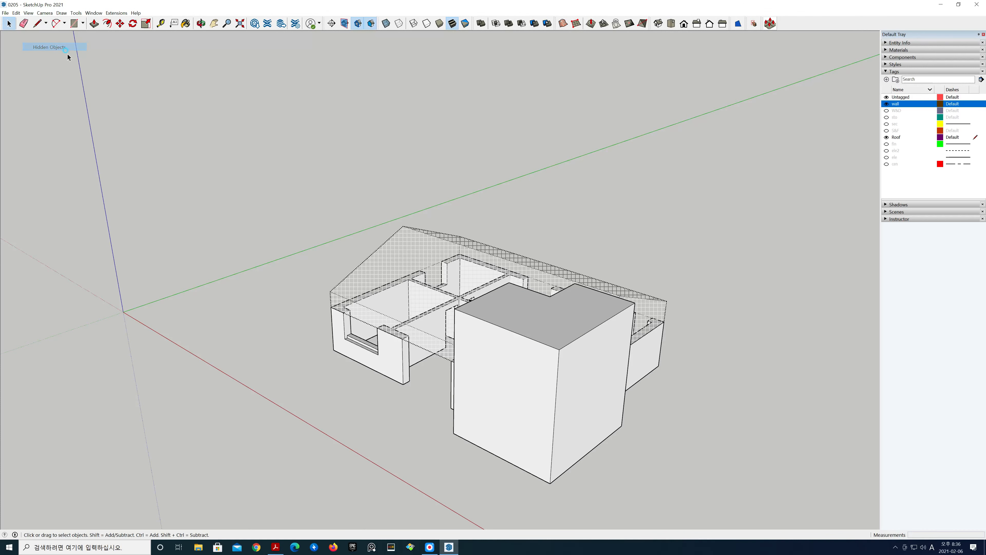
{"action": "right_click", "coordinate": [434, 246]}
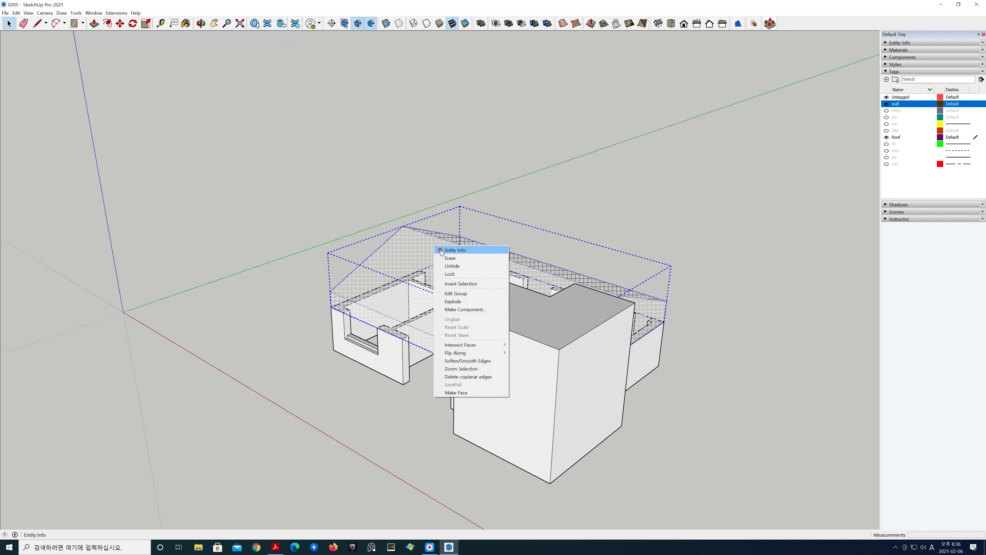
{"action": "left_click", "coordinate": [453, 266]}
{"action": "left_click", "coordinate": [669, 346]}
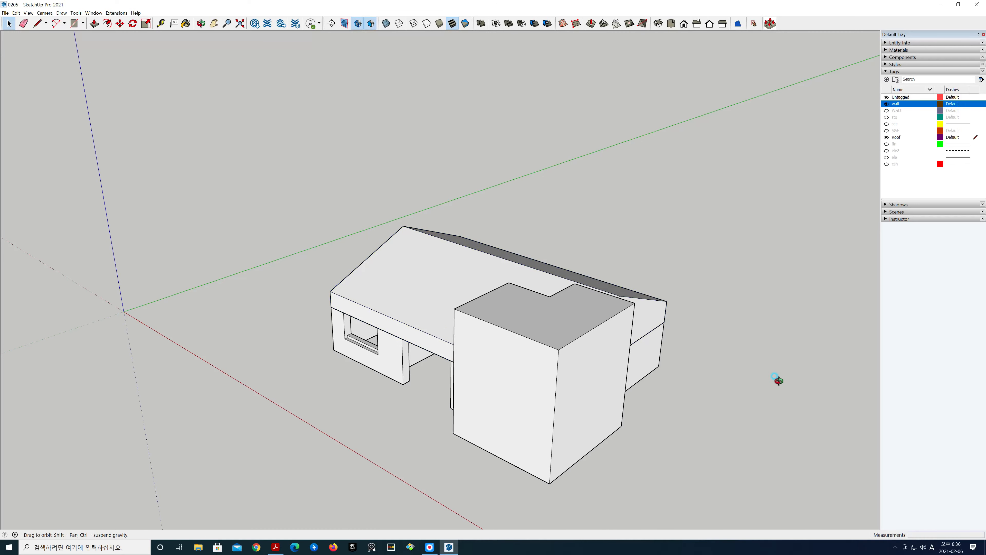
- Cut the L-shaped block out of the gable roof with the solid Subtract tool
{"action": "middle_click_drag", "start_coordinate": [777, 379], "coordinate": [373, 362]}
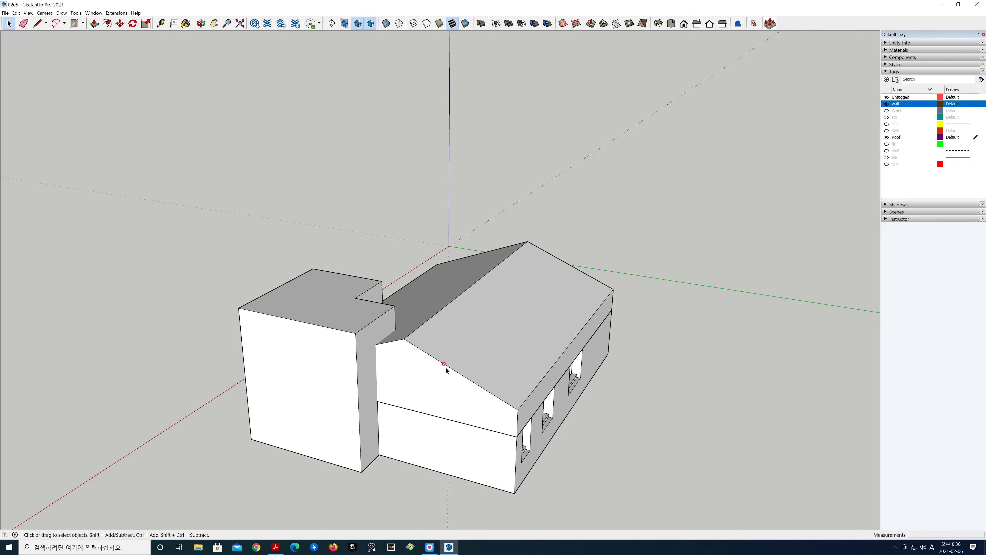
{"action": "middle_click_drag", "start_coordinate": [521, 383], "coordinate": [579, 410]}
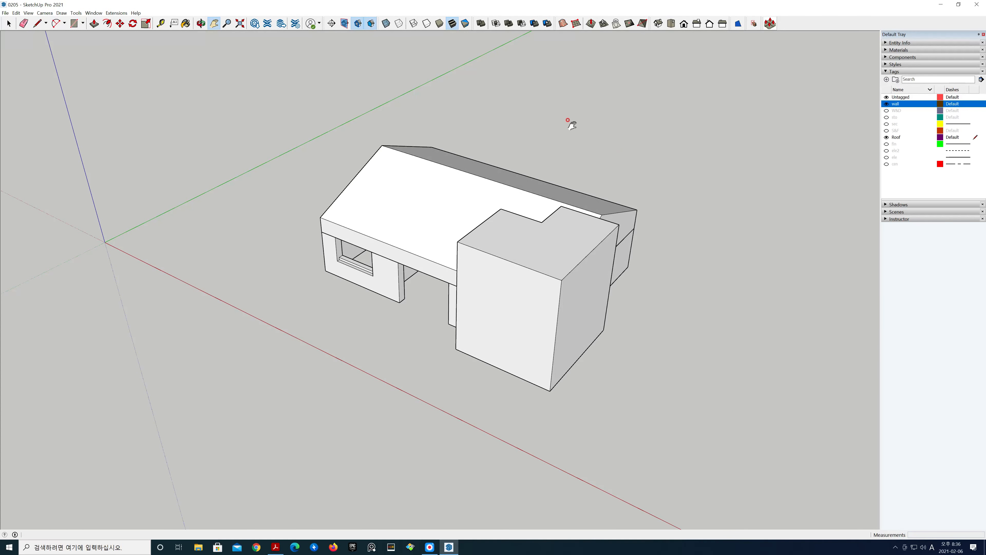
{"action": "key", "text": "space"}
{"action": "left_click", "coordinate": [503, 243]}
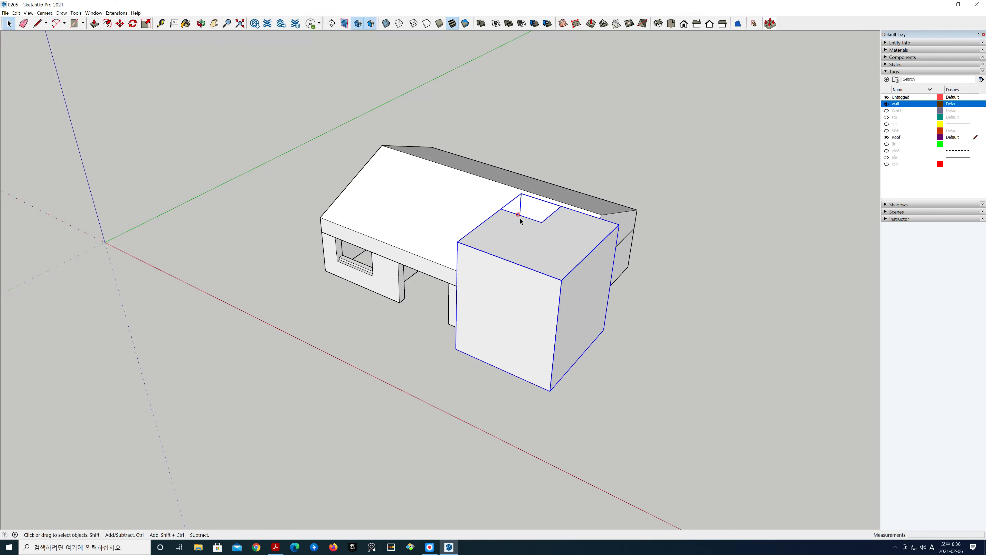
{"action": "left_click", "coordinate": [522, 24]}
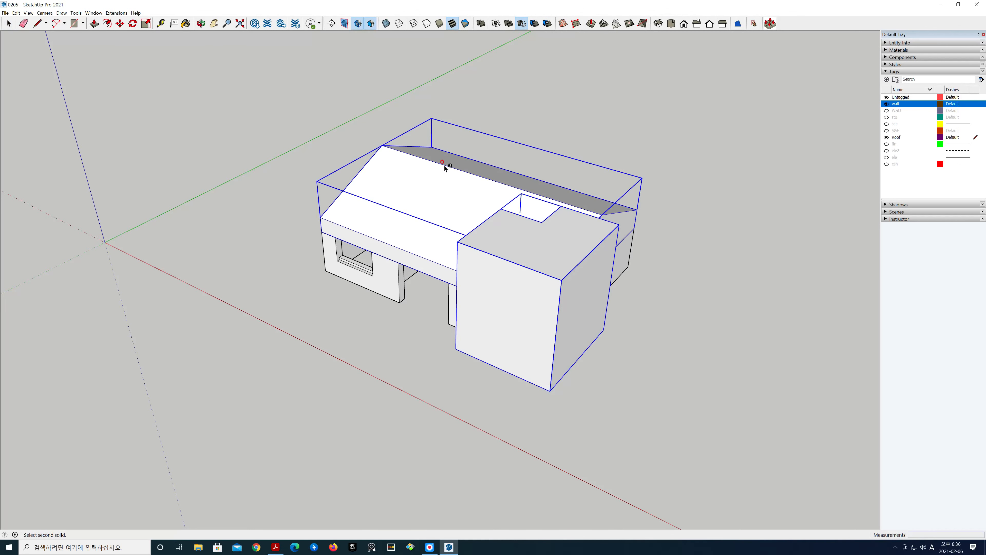
{"action": "left_click", "coordinate": [441, 172]}
{"action": "key", "text": "space"}
{"action": "left_click", "coordinate": [595, 351]}
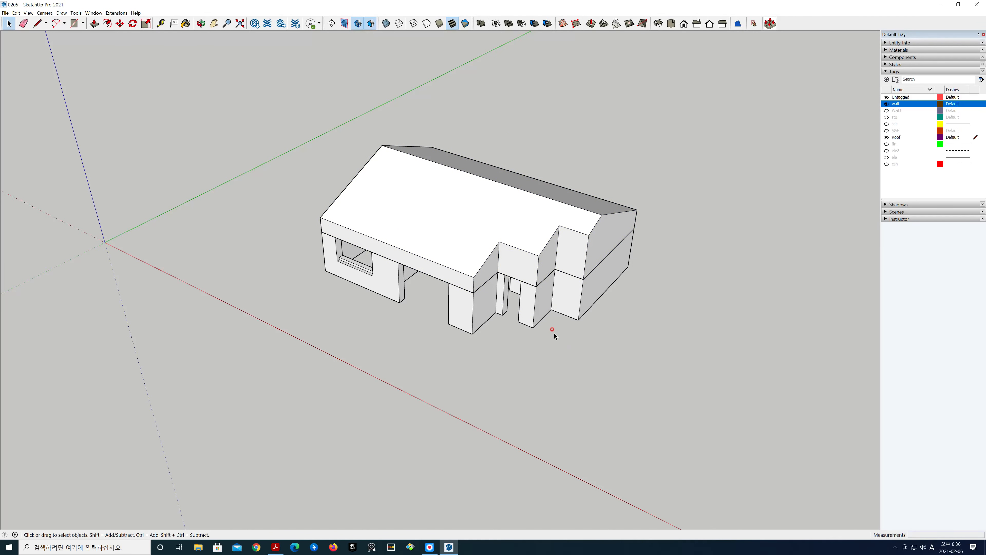
- Examine the trimmed roof and its fit on the stepped entrance walls from several sides
{"action": "mouse_move", "coordinate": [554, 333]}
{"action": "middle_mouse_down"}
{"action": "mouse_move", "coordinate": [546, 326]}
{"action": "mouse_move", "coordinate": [557, 364]}
{"action": "mouse_move", "coordinate": [541, 320]}
{"action": "middle_mouse_up"}
{"action": "scroll", "coordinate": [541, 319], "scroll_direction": "up", "scroll_amount": 2}
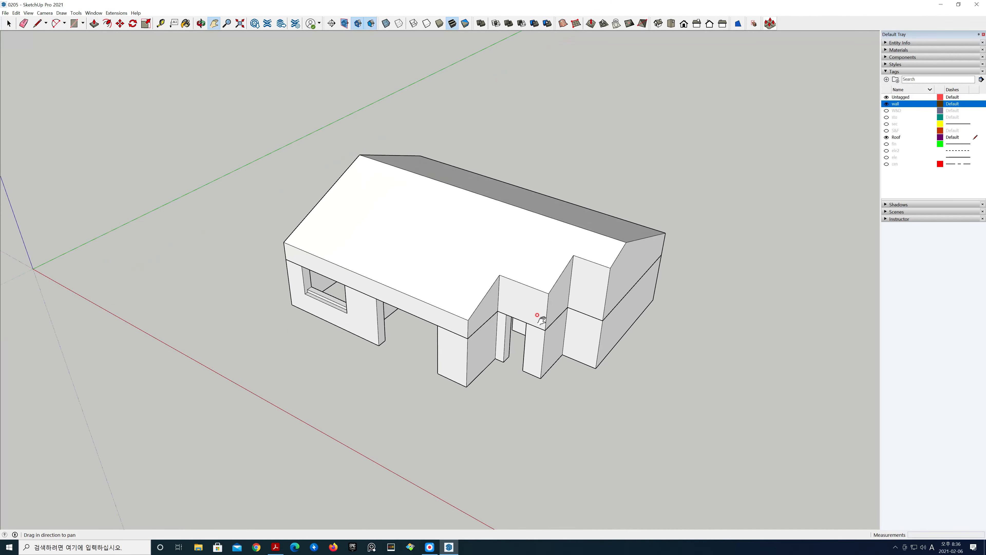
{"action": "scroll", "coordinate": [560, 363], "scroll_direction": "down", "scroll_amount": 2}
{"action": "middle_click_drag", "start_coordinate": [560, 363], "coordinate": [551, 304]}
{"action": "middle_click_drag", "start_coordinate": [637, 335], "coordinate": [190, 260]}
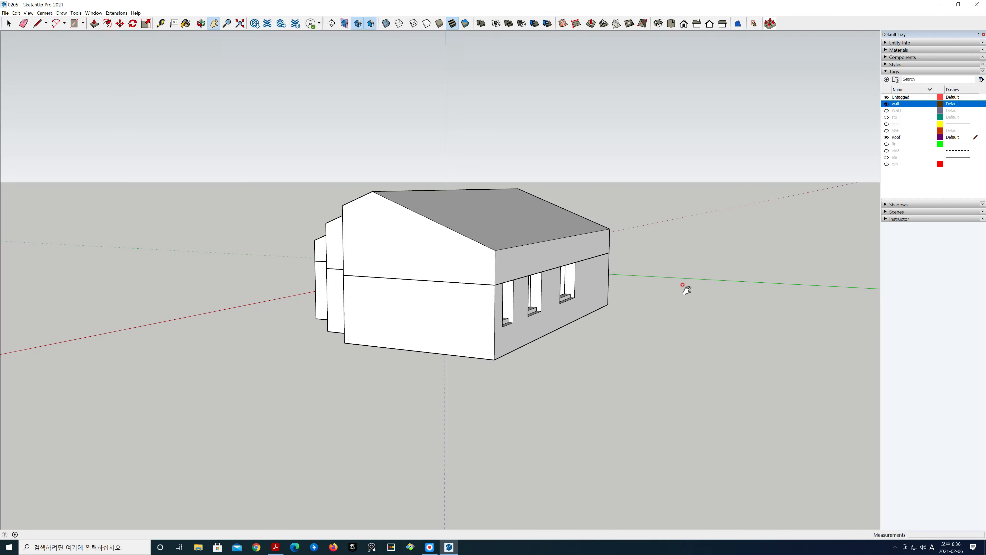
{"action": "middle_click_drag", "start_coordinate": [686, 289], "coordinate": [421, 347]}
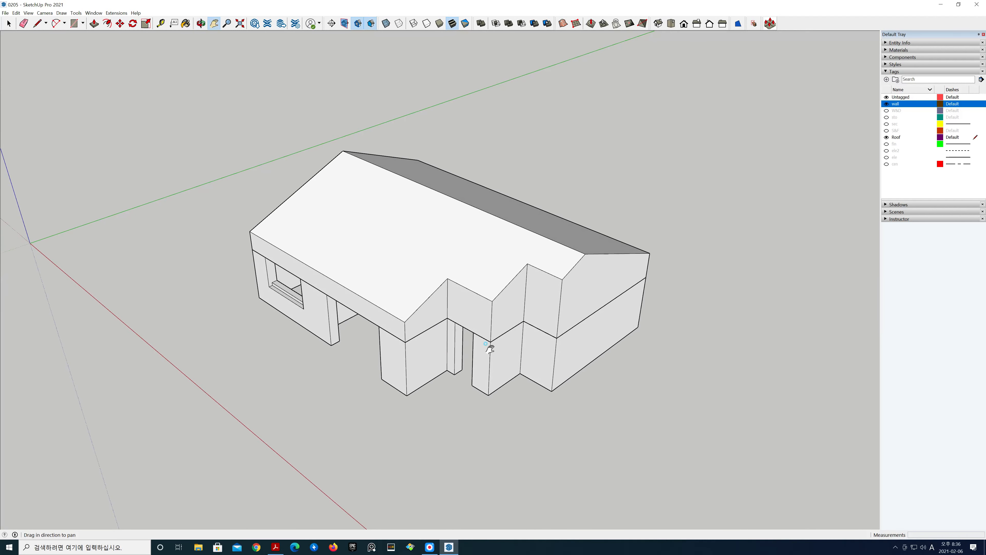
{"action": "left_click_drag", "start_coordinate": [490, 349], "coordinate": [526, 336]}
{"action": "scroll", "coordinate": [527, 337], "scroll_direction": "up", "scroll_amount": 1}
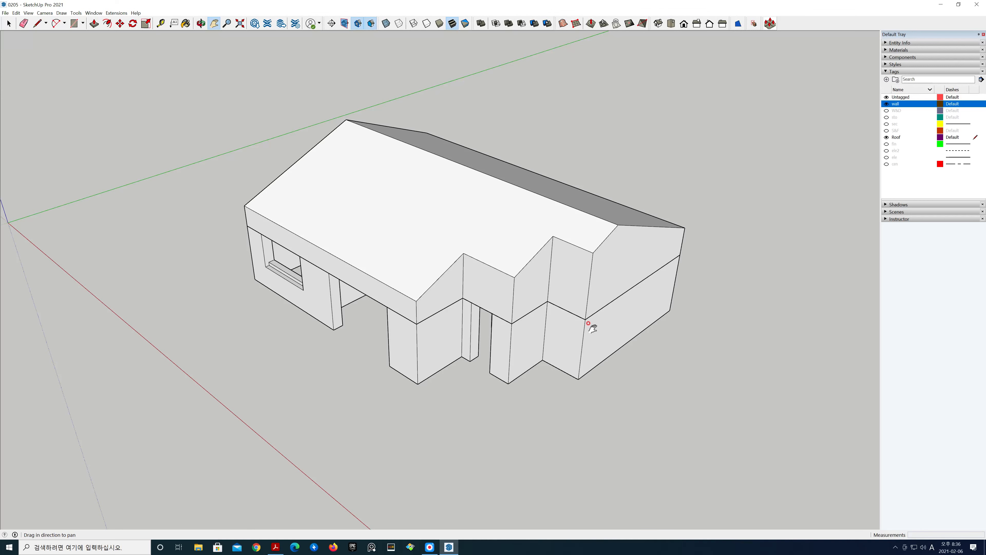
- Hide the wall tag and show the roof from the right side in parallel projection
{"action": "left_click", "coordinate": [886, 104]}
{"action": "left_click", "coordinate": [697, 24]}
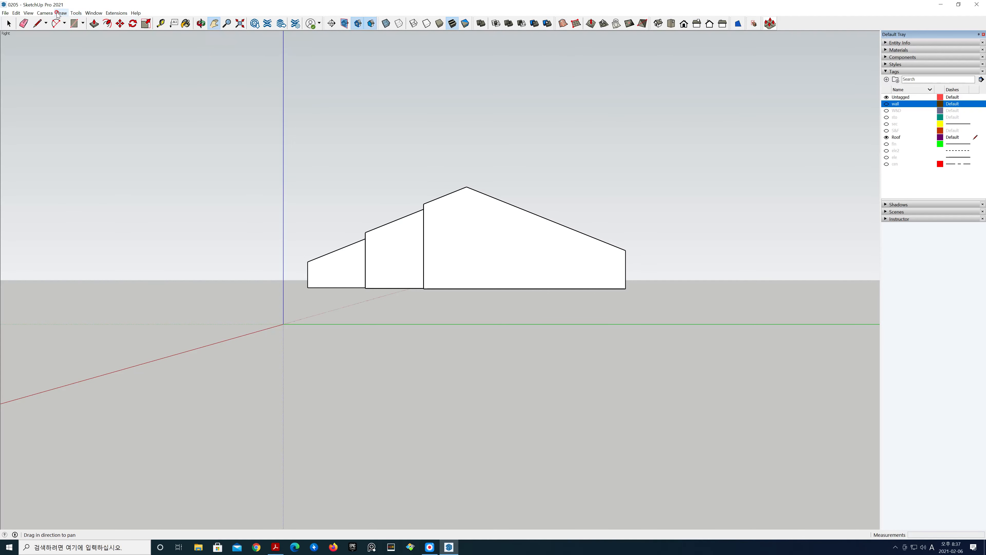
{"action": "left_click", "coordinate": [64, 13]}
{"action": "left_click", "coordinate": [64, 13]}
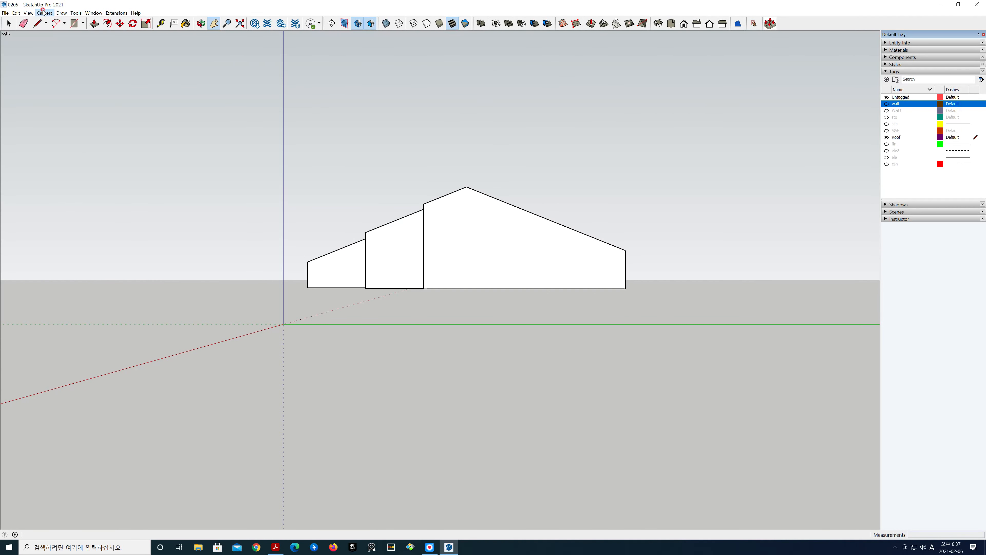
{"action": "left_click", "coordinate": [29, 13]}
{"action": "left_click", "coordinate": [34, 47]}
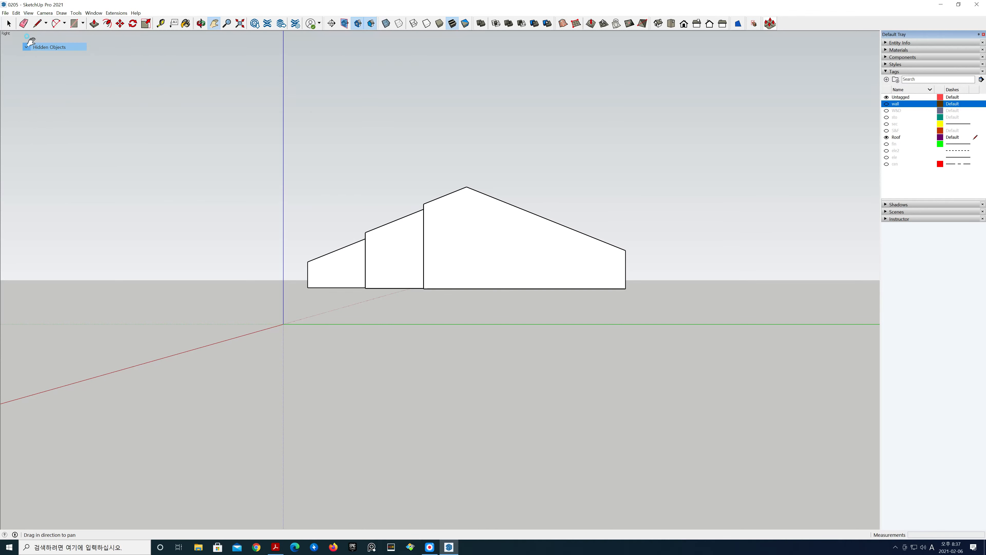
{"action": "left_click", "coordinate": [44, 13]}
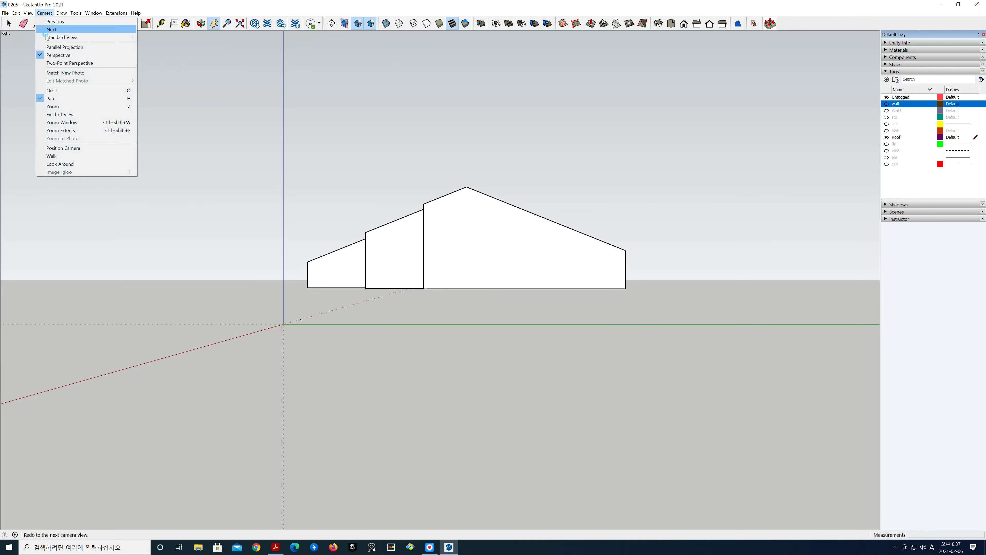
{"action": "left_click", "coordinate": [58, 48]}
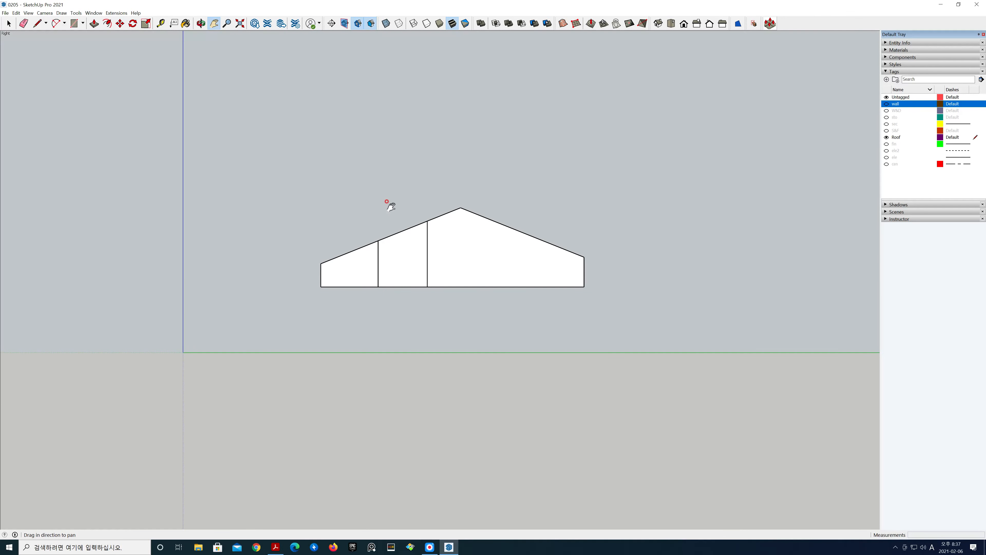
- Place a vertical guide line 310 mm outside the tallest gable section's outer eave edge
{"action": "scroll", "coordinate": [437, 266], "scroll_direction": "up", "scroll_amount": 1}
{"action": "scroll", "coordinate": [443, 267], "scroll_direction": "up", "scroll_amount": 1}
{"action": "mouse_move", "coordinate": [445, 267]}
{"action": "left_mouse_down"}
{"action": "mouse_move", "coordinate": [458, 335]}
{"action": "mouse_move", "coordinate": [473, 329]}
{"action": "left_mouse_up"}
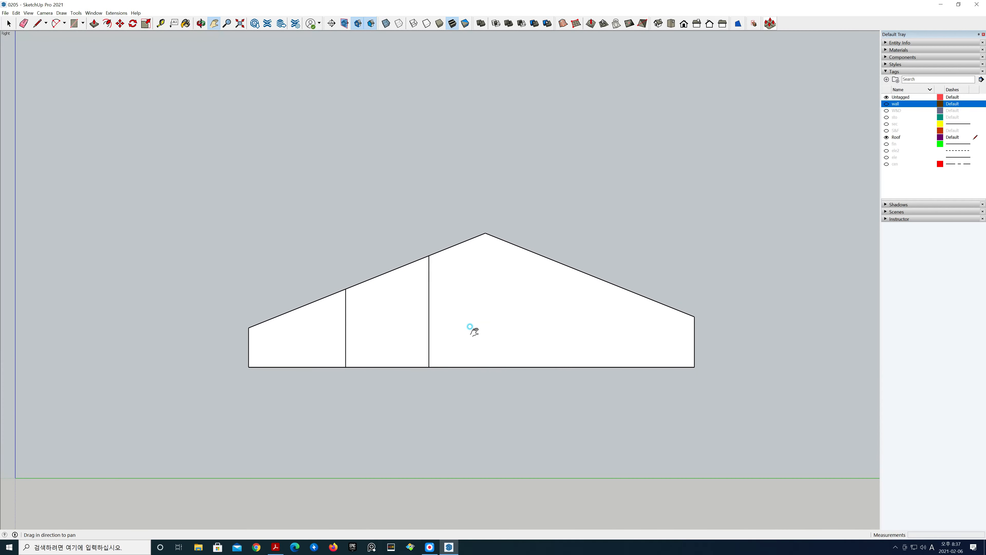
{"action": "scroll", "coordinate": [470, 327], "scroll_direction": "up", "scroll_amount": 1}
{"action": "scroll", "coordinate": [474, 330], "scroll_direction": "down", "scroll_amount": 1}
{"action": "key", "text": "space"}
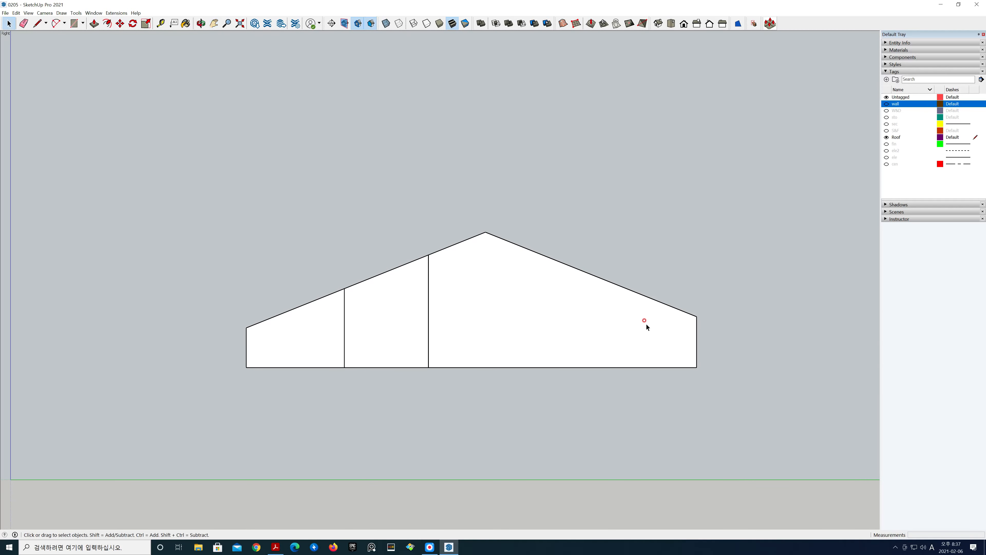
{"action": "left_click", "coordinate": [683, 325]}
{"action": "left_click", "coordinate": [755, 331]}
{"action": "key", "text": "t"}
{"action": "left_click", "coordinate": [696, 342]}
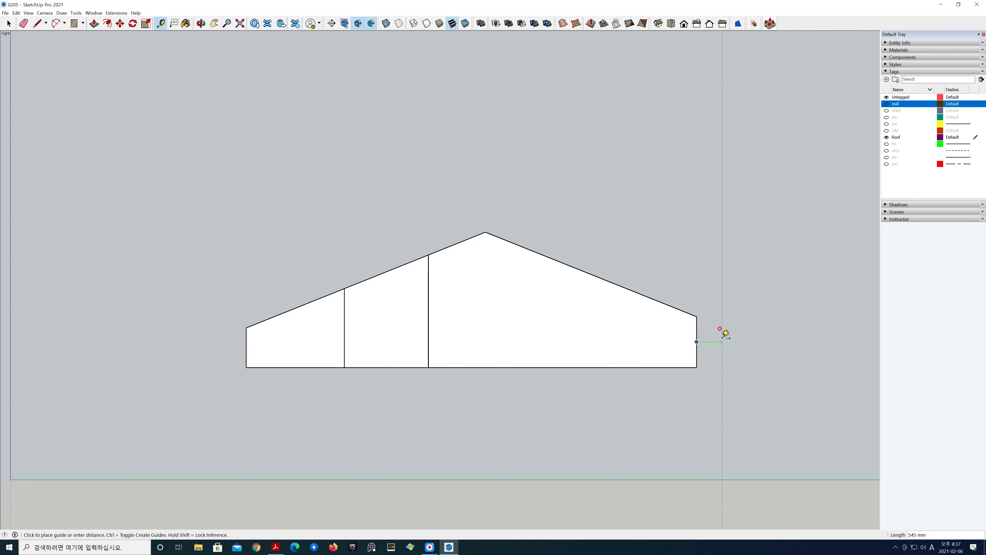
{"action": "type", "text": "310"}
{"action": "key", "text": "Return"}
{"action": "key", "text": "space"}
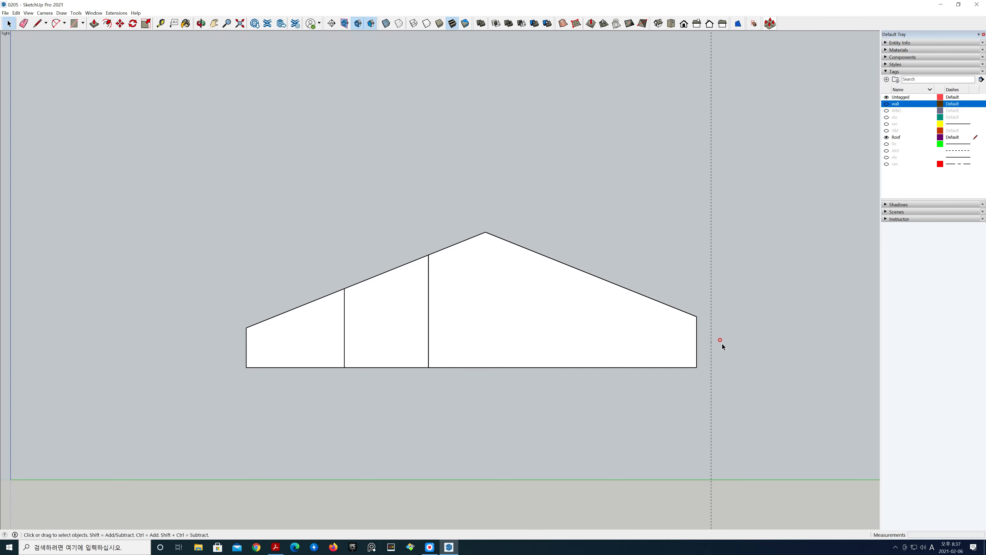
- Draw a closed eave profile extending the roof slope to the guide, dropping 300 mm, and returning horizontally to the roof's vertical edge
{"action": "middle_click_drag", "start_coordinate": [652, 326], "coordinate": [650, 325], "text": "shift"}
{"action": "left_click_drag", "start_coordinate": [651, 326], "coordinate": [441, 271]}
{"action": "scroll", "coordinate": [473, 280], "scroll_direction": "up", "scroll_amount": 3}
{"action": "scroll", "coordinate": [437, 267], "scroll_direction": "up", "scroll_amount": 1}
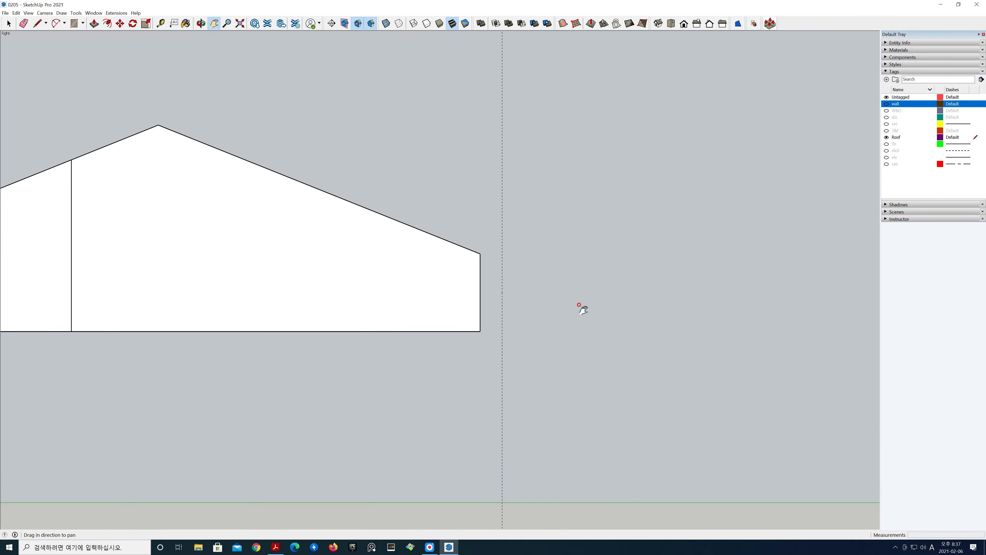
{"action": "key", "text": "l"}
{"action": "left_click", "coordinate": [481, 253]}
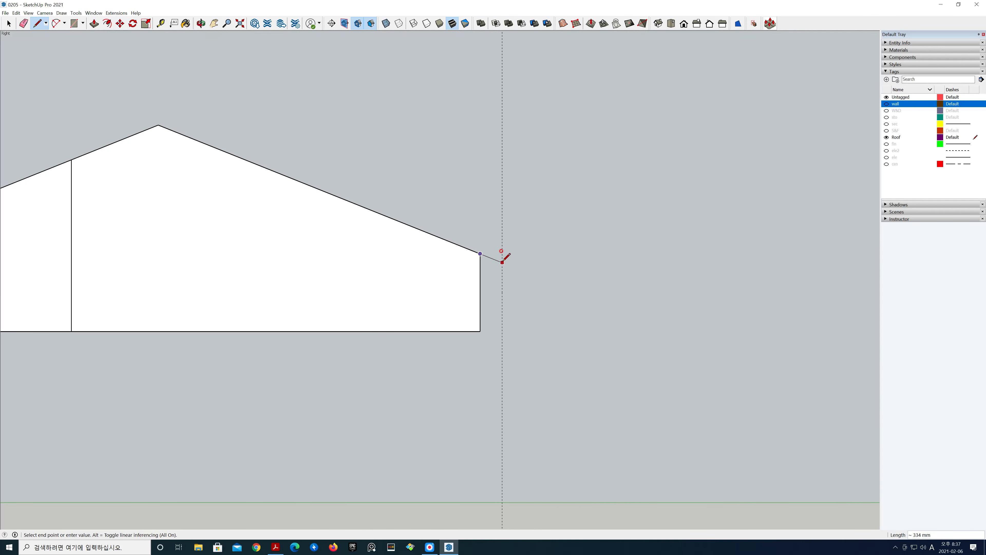
{"action": "left_click", "coordinate": [502, 262]}
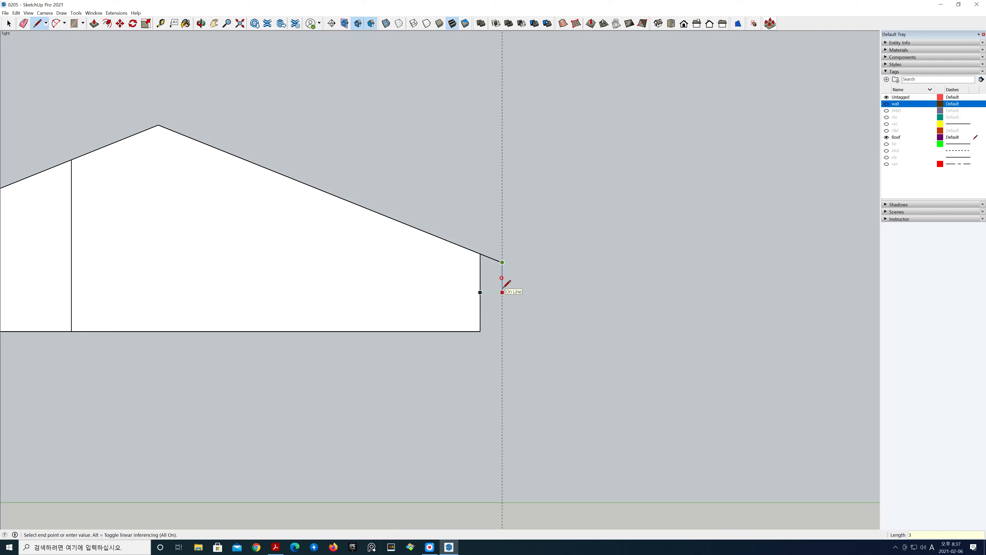
{"action": "type", "text": "300"}
{"action": "key", "text": "Return"}
{"action": "left_click", "coordinate": [480, 283]}
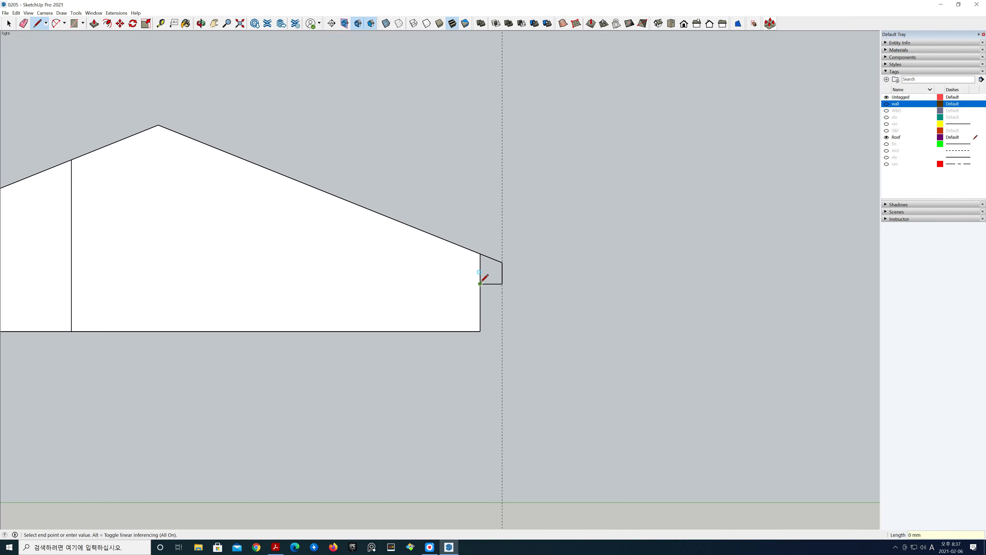
{"action": "left_click", "coordinate": [481, 253]}
{"action": "key", "text": "space"}
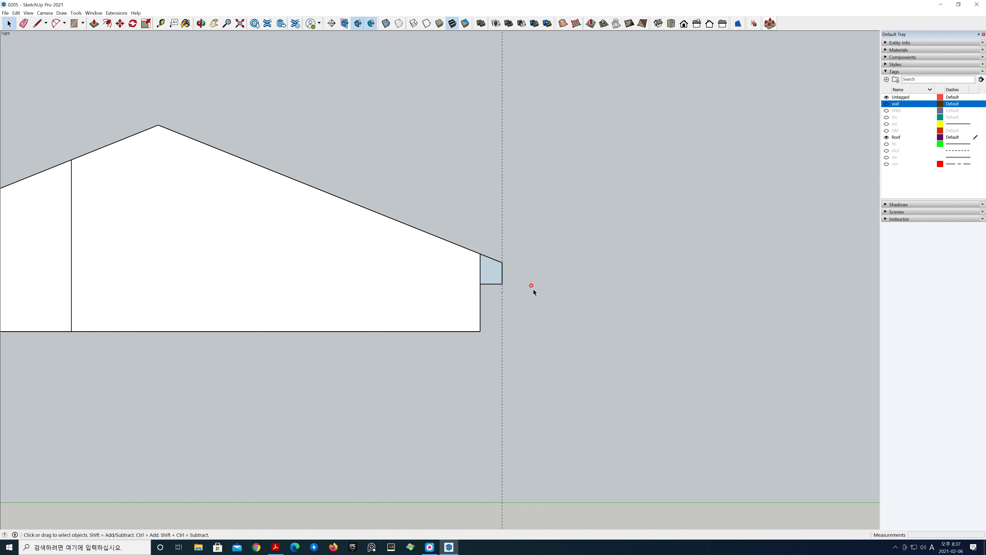
- Make the eave profile's face and edges a group and erase the vertical guide line
{"action": "scroll", "coordinate": [533, 289], "scroll_direction": "down", "scroll_amount": 3}
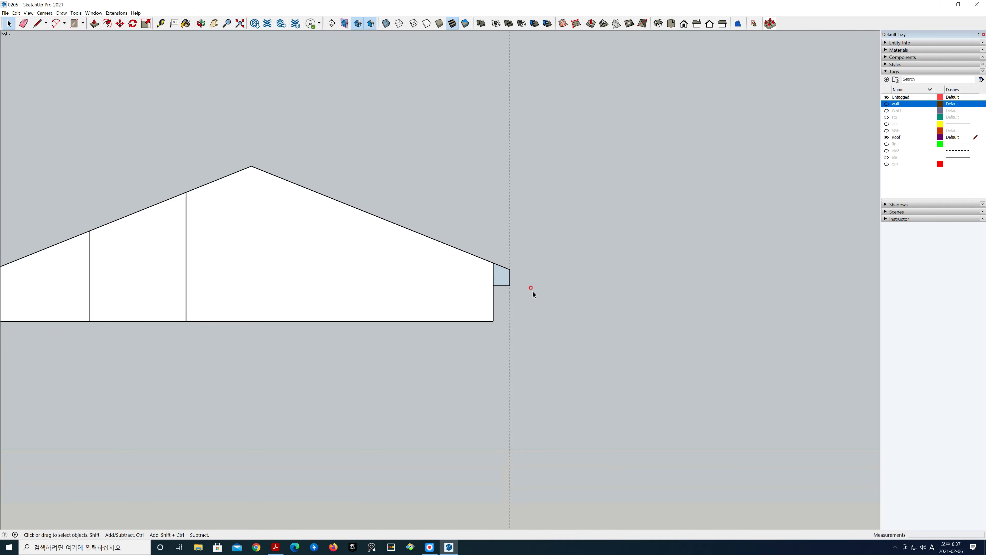
{"action": "right_click", "coordinate": [507, 283]}
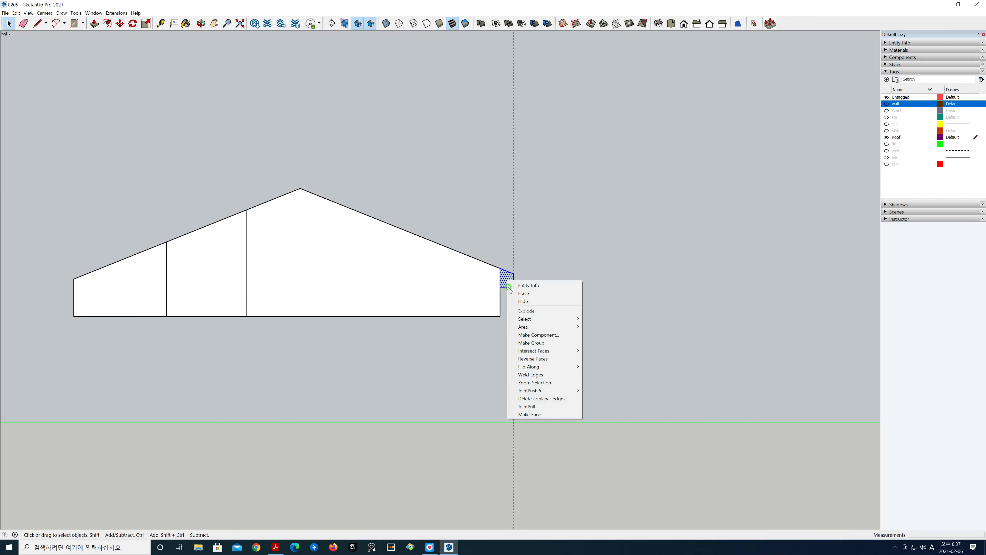
{"action": "left_click", "coordinate": [514, 341]}
{"action": "key", "text": "e"}
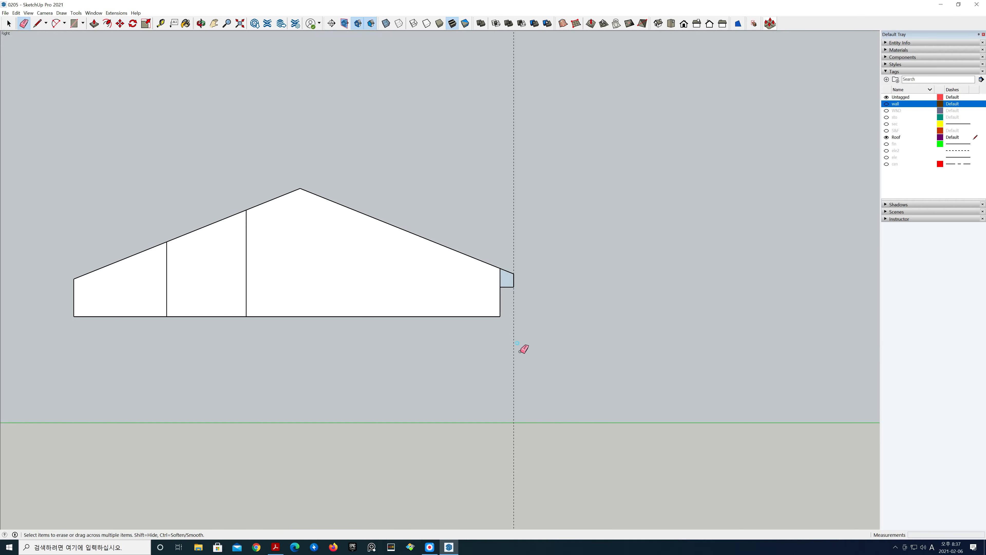
{"action": "left_click_drag", "start_coordinate": [522, 351], "coordinate": [492, 363]}
{"action": "key", "text": "space"}
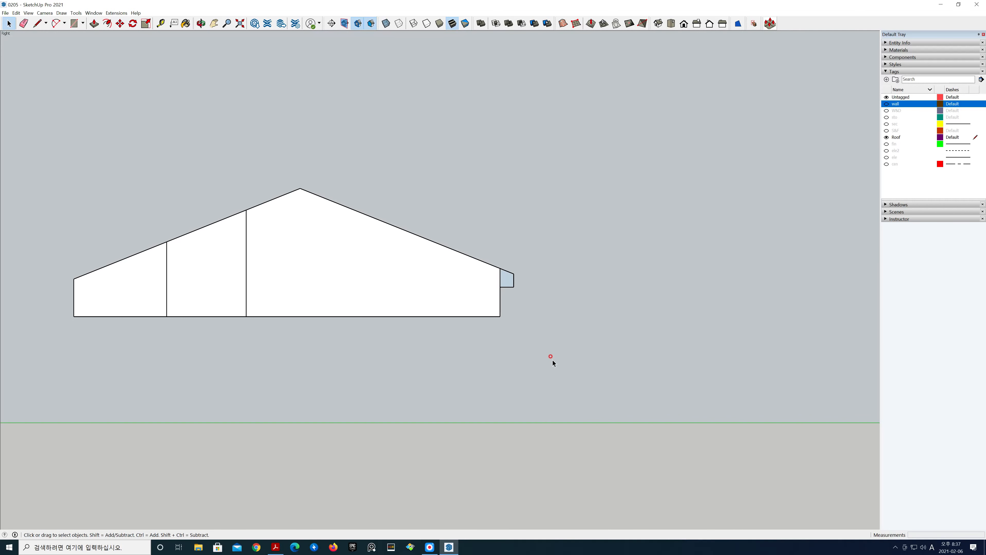
- Copy the eave profile group across to the opposite side of the roof, clear of the gable
{"action": "left_click", "coordinate": [240, 24]}
{"action": "scroll", "coordinate": [484, 292], "scroll_direction": "down", "scroll_amount": 3}
{"action": "scroll", "coordinate": [484, 292], "scroll_direction": "down", "scroll_amount": 2}
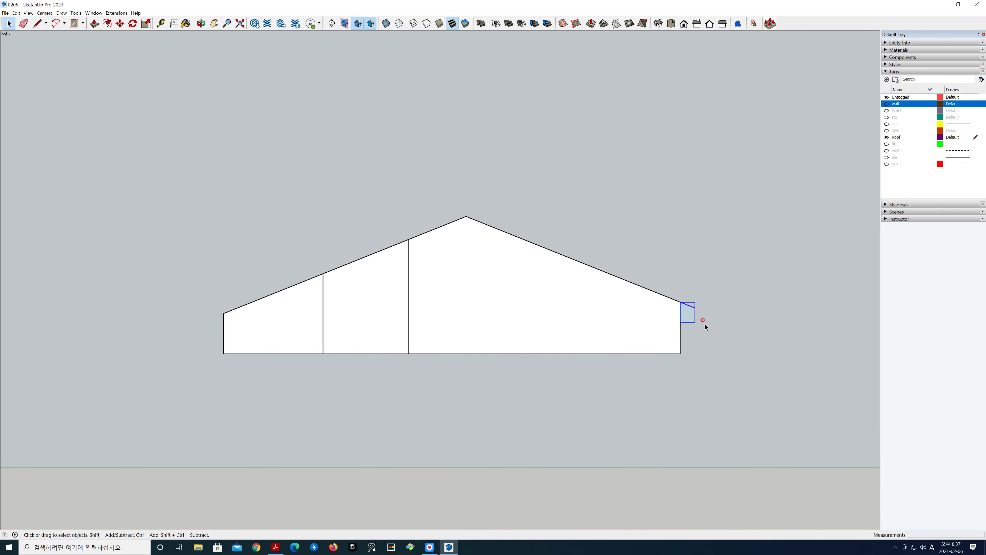
{"action": "key", "text": "m"}
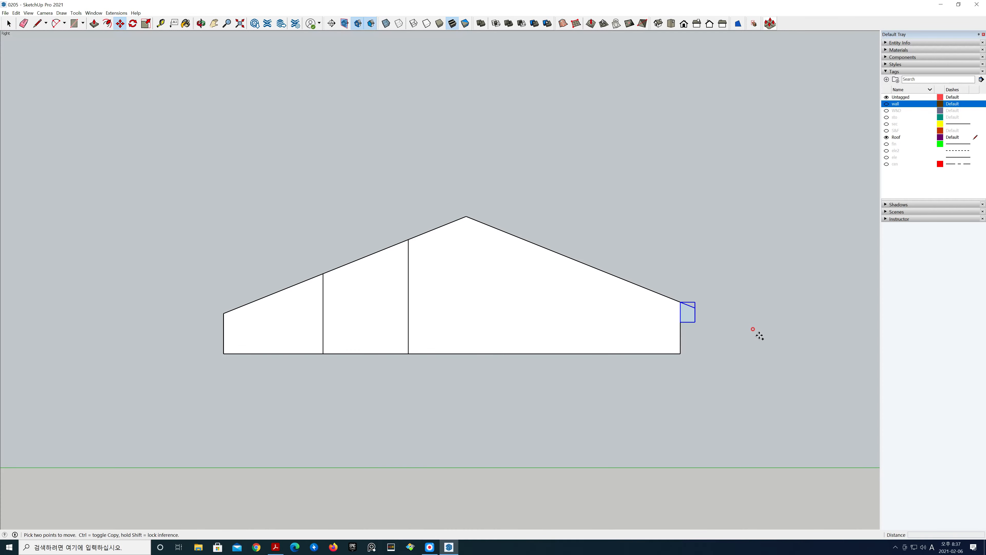
{"action": "key", "text": "ctrl"}
{"action": "left_click", "coordinate": [811, 343]}
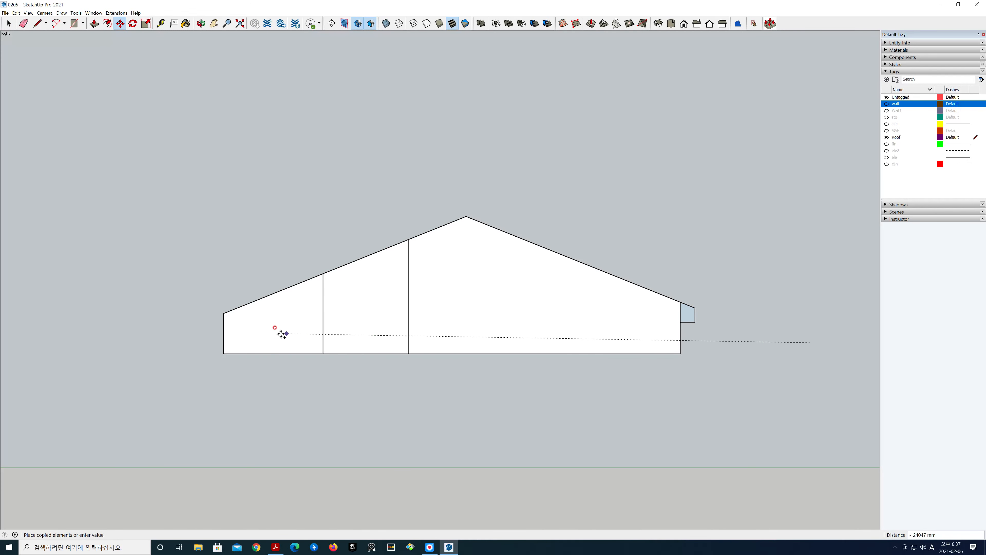
{"action": "left_click", "coordinate": [212, 344]}
{"action": "key", "text": "space"}
{"action": "left_click", "coordinate": [155, 331]}
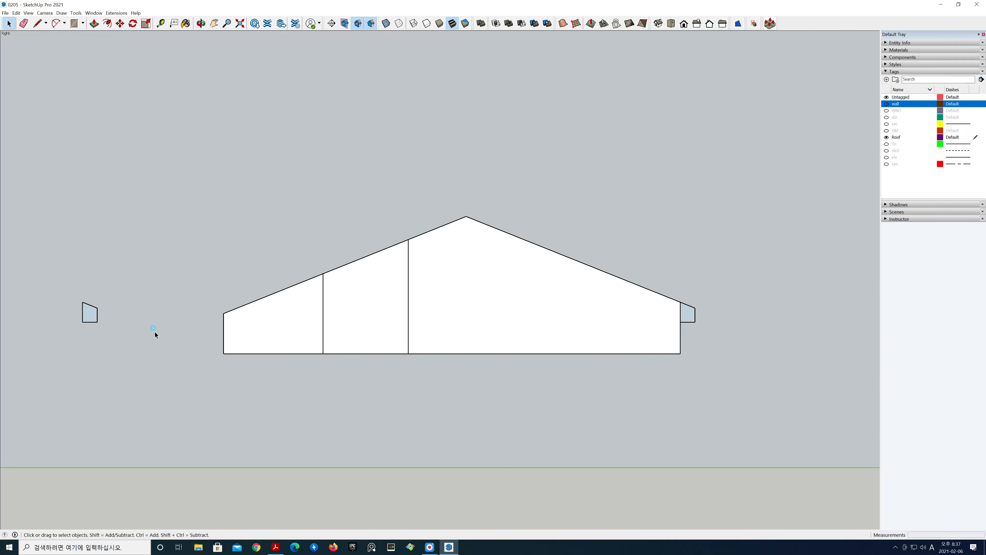
- Flip the copied profile along the group's green axis and move its upper corner onto the tallest gable section's stepped corner
{"action": "right_click", "coordinate": [89, 316]}
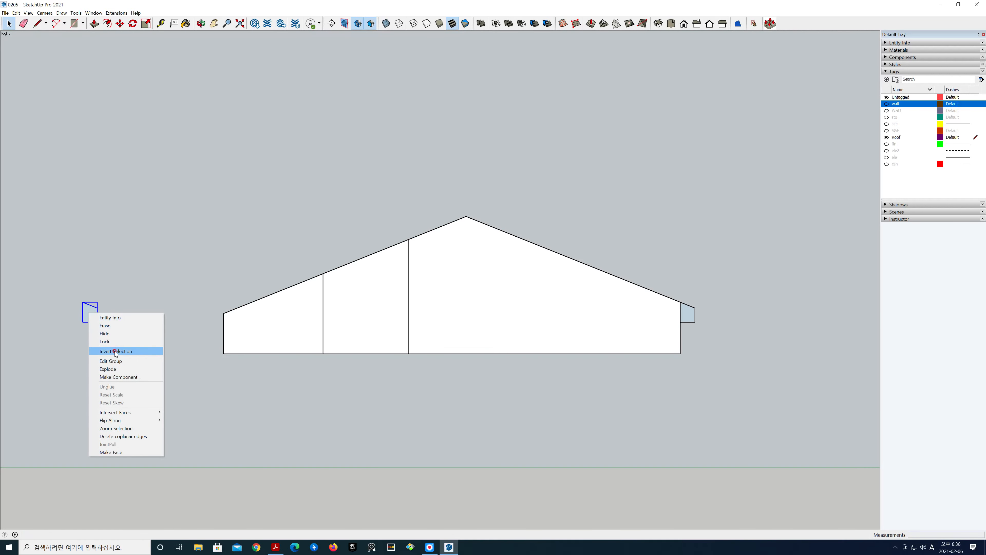
{"action": "mouse_move", "coordinate": [148, 420]}
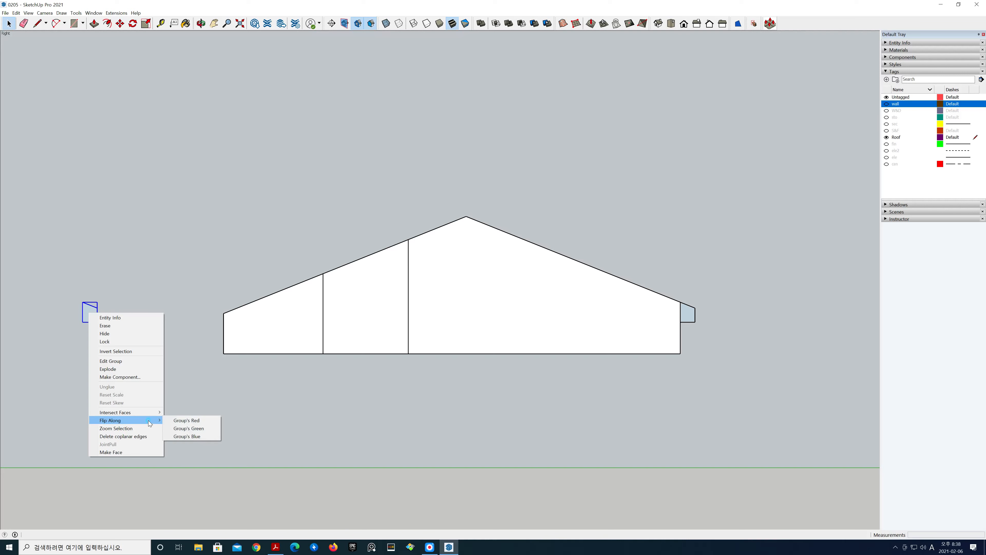
{"action": "left_click", "coordinate": [182, 427]}
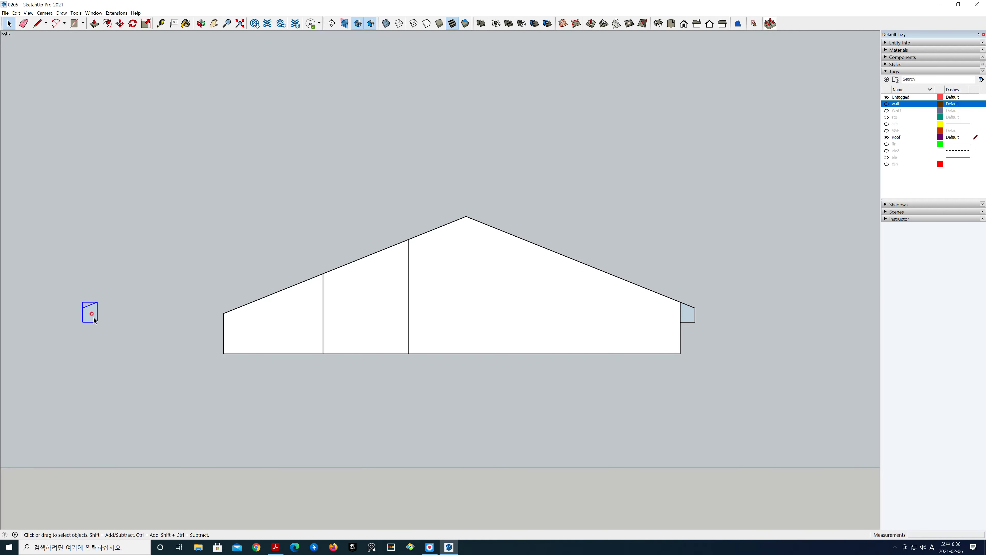
{"action": "key", "text": "m"}
{"action": "left_click", "coordinate": [90, 298]}
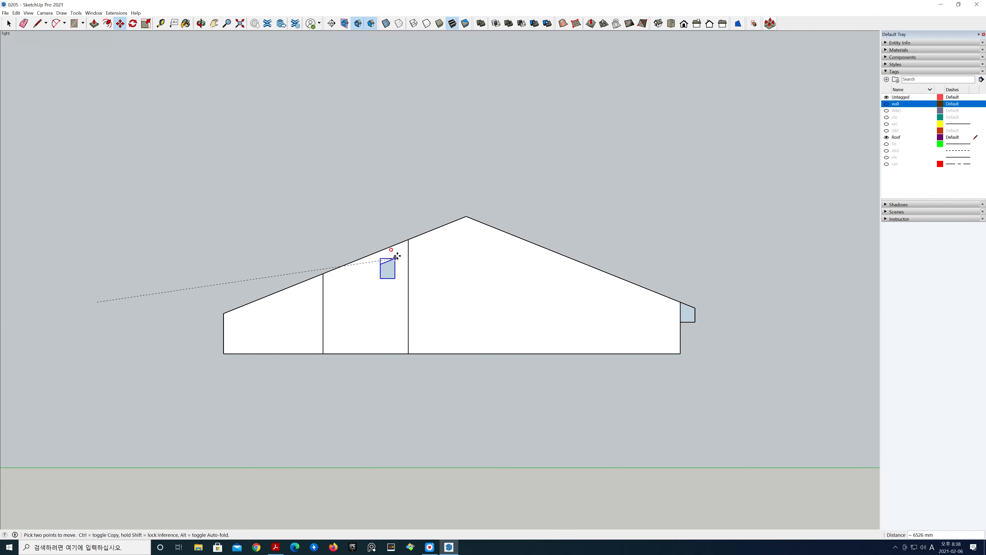
{"action": "left_click", "coordinate": [408, 240]}
{"action": "key", "text": "space"}
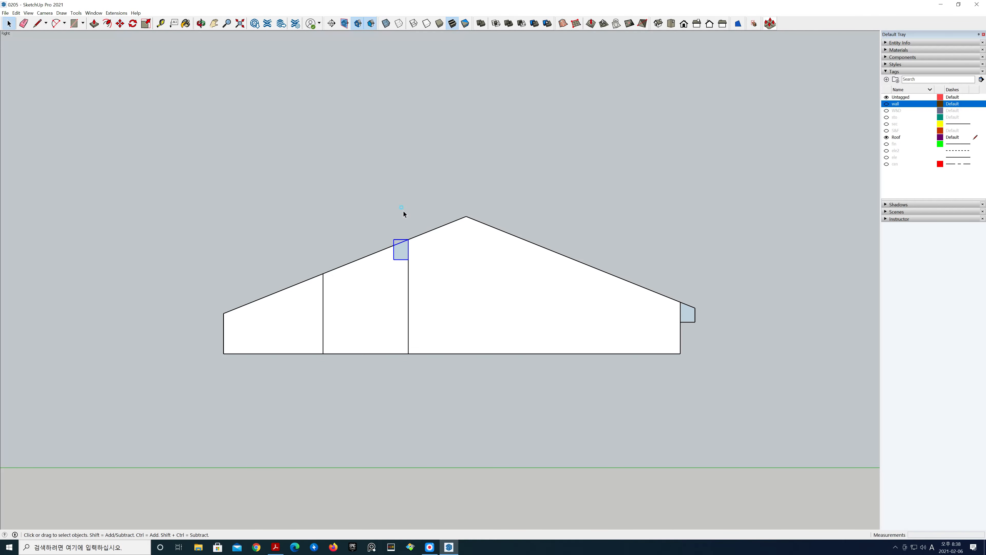
- Switch the camera back to perspective projection for a three-dimensional view of the stepped gable ends
{"action": "middle_click_drag", "start_coordinate": [416, 383], "coordinate": [486, 418]}
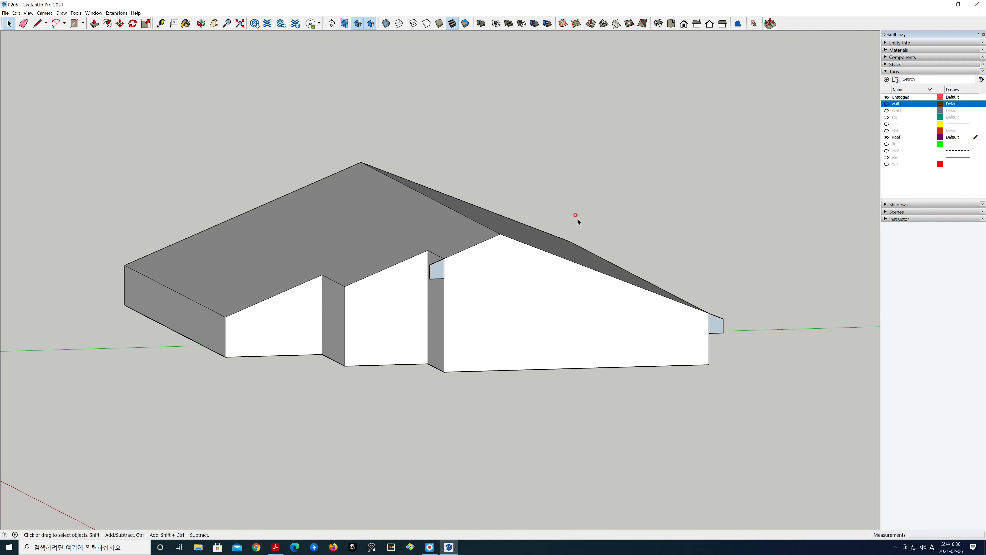
{"action": "left_click", "coordinate": [45, 13]}
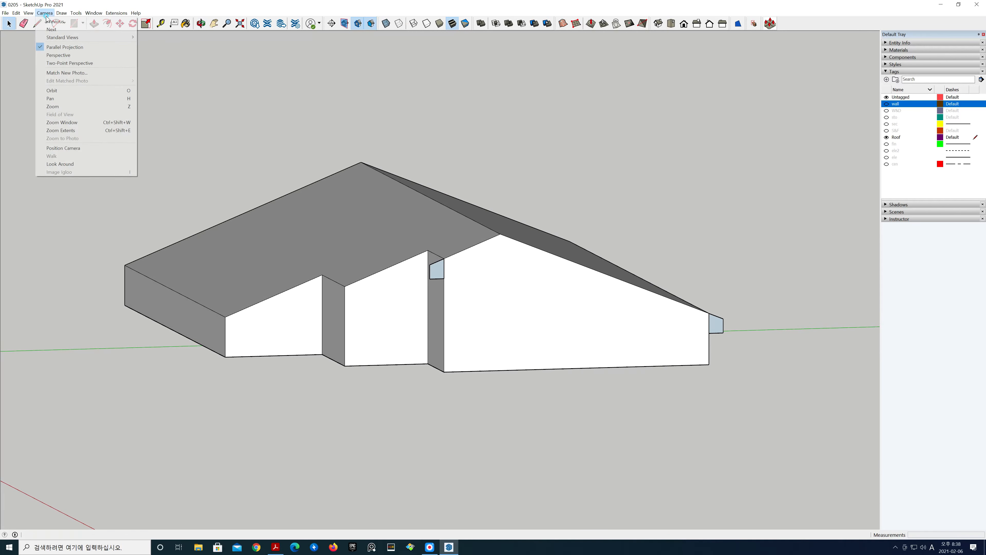
{"action": "left_click", "coordinate": [62, 58]}
{"action": "middle_click_drag", "start_coordinate": [342, 269], "coordinate": [414, 346]}
{"action": "scroll", "coordinate": [432, 340], "scroll_direction": "up", "scroll_amount": 5}
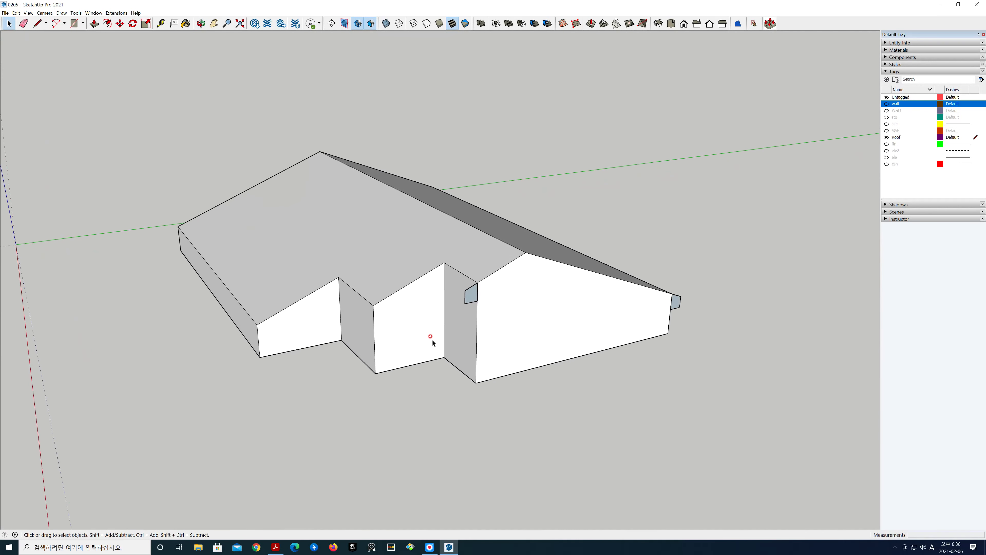
- Copy the flipped eave profile from the tallest section to the top eave corners of the middle and lowest gable sections
{"action": "left_click", "coordinate": [487, 282]}
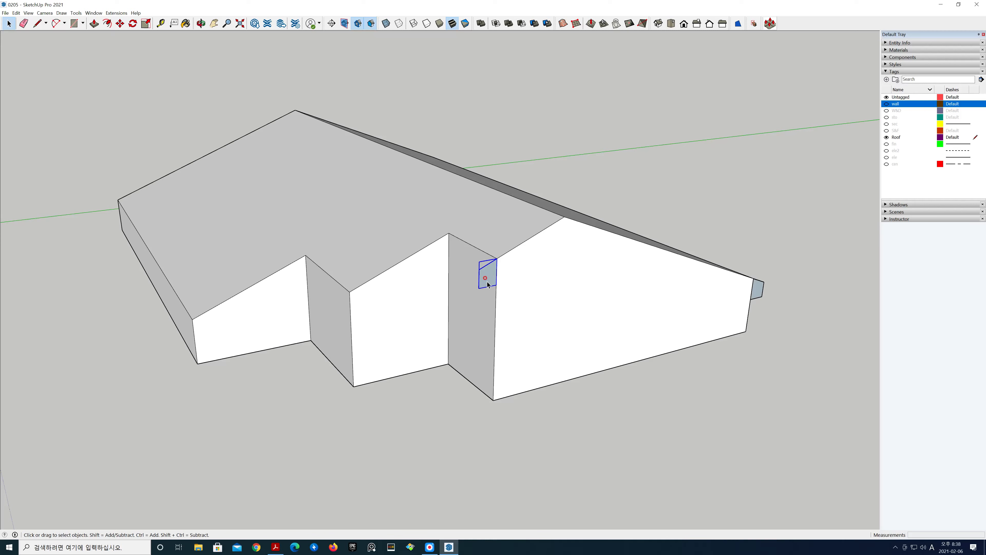
{"action": "key", "text": "m"}
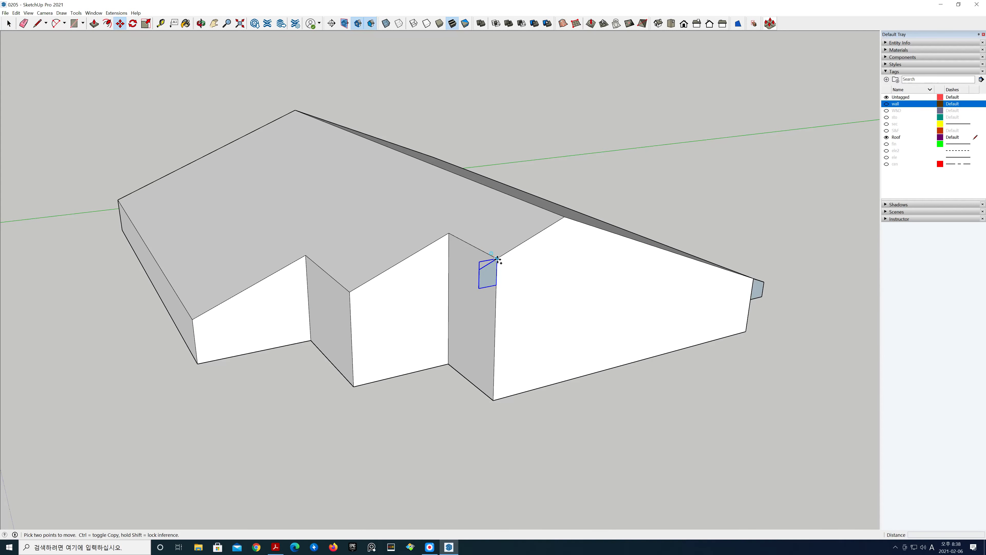
{"action": "left_click", "coordinate": [498, 258]}
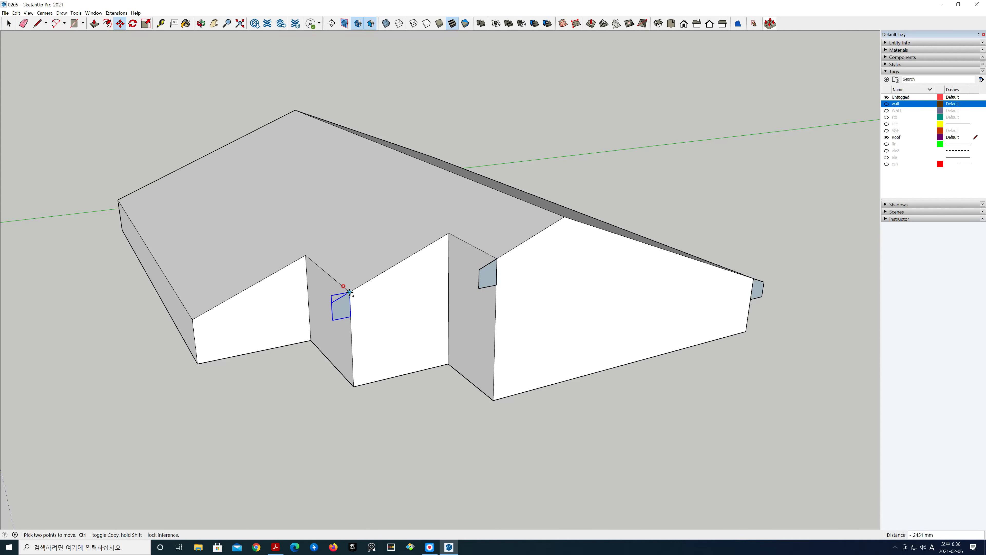
{"action": "key", "text": "ctrl"}
{"action": "left_click", "coordinate": [350, 292]}
{"action": "left_click", "coordinate": [193, 320]}
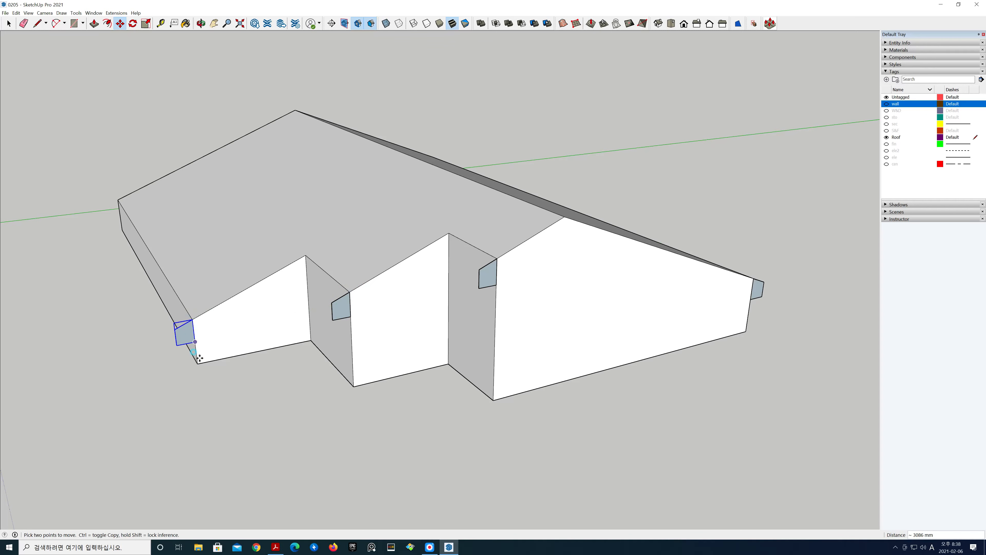
{"action": "key", "text": "space"}
{"action": "left_click", "coordinate": [290, 427]}
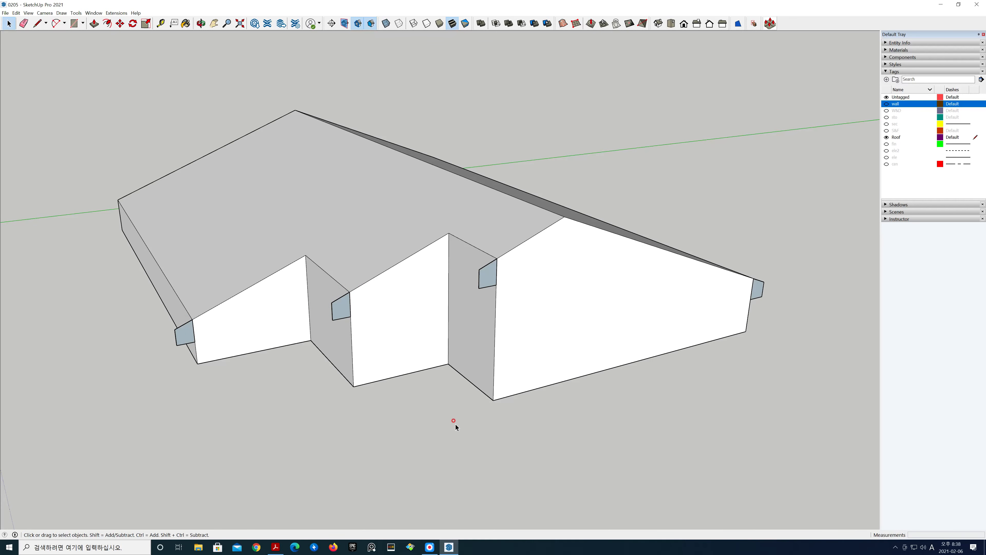
- Extrude the eave profile on the roof's unstepped long side along the full eave to the rear gable corner
{"action": "scroll", "coordinate": [455, 424], "scroll_direction": "down", "scroll_amount": 2}
{"action": "scroll", "coordinate": [456, 425], "scroll_direction": "down", "scroll_amount": 2}
{"action": "middle_click_drag", "start_coordinate": [733, 348], "coordinate": [376, 401]}
{"action": "left_click", "coordinate": [389, 428]}
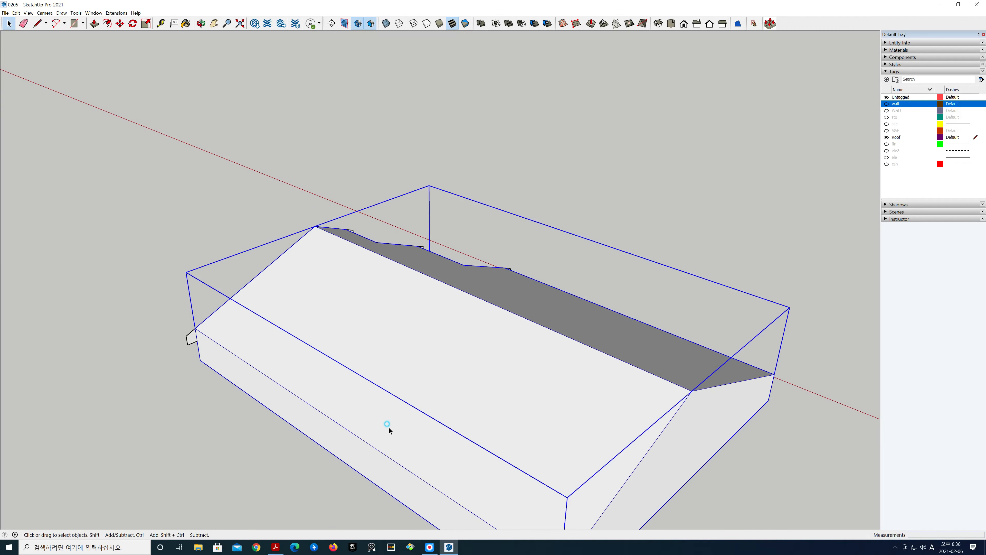
{"action": "left_click_drag", "start_coordinate": [459, 342], "coordinate": [456, 289]}
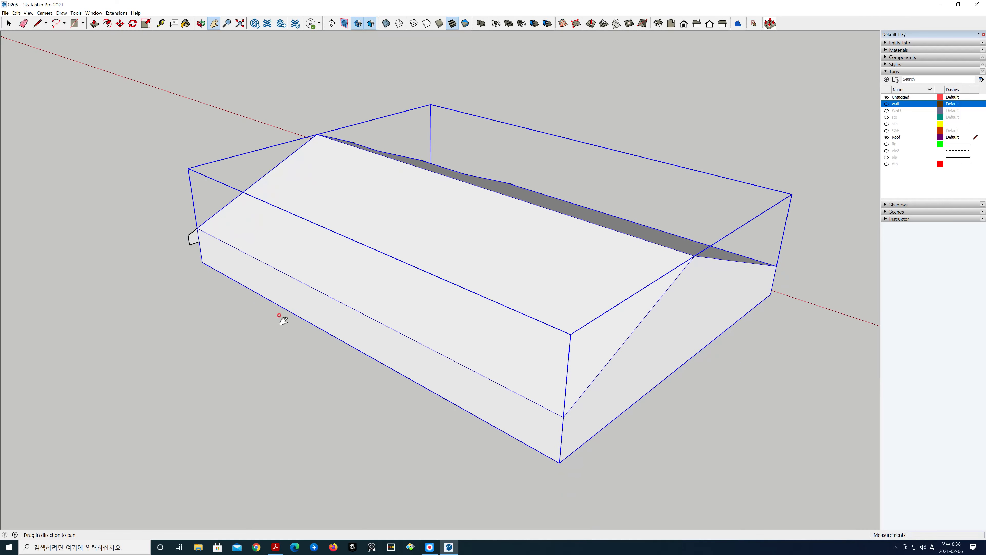
{"action": "key", "text": "space"}
{"action": "left_click", "coordinate": [241, 324]}
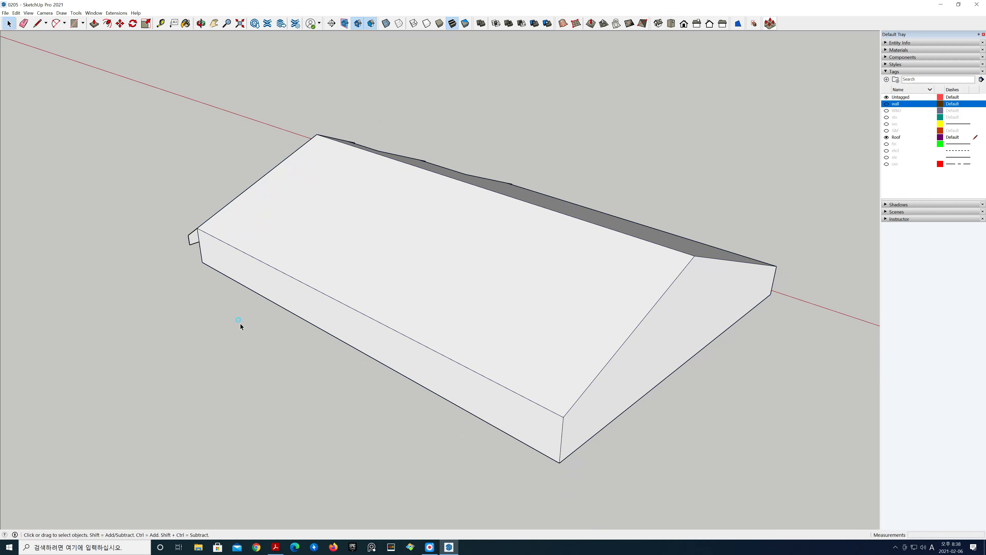
{"action": "double_click", "coordinate": [193, 236]}
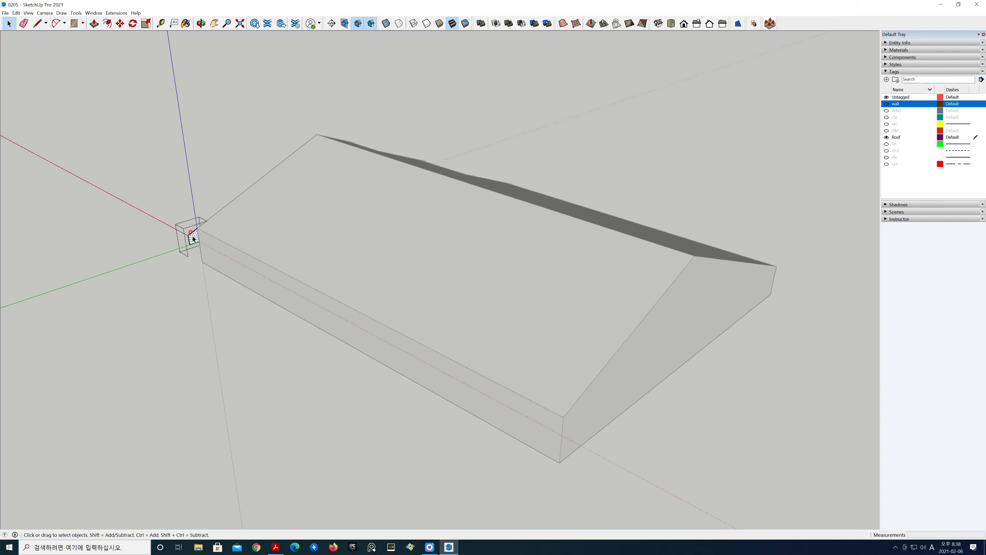
{"action": "key", "text": "p"}
{"action": "left_click", "coordinate": [198, 233]}
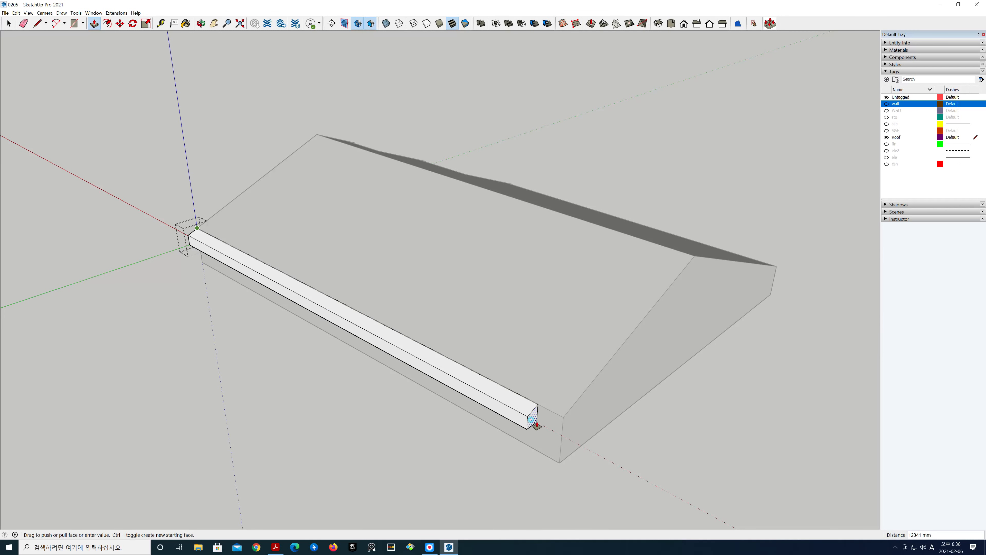
{"action": "left_click", "coordinate": [564, 422]}
{"action": "key", "text": "space"}
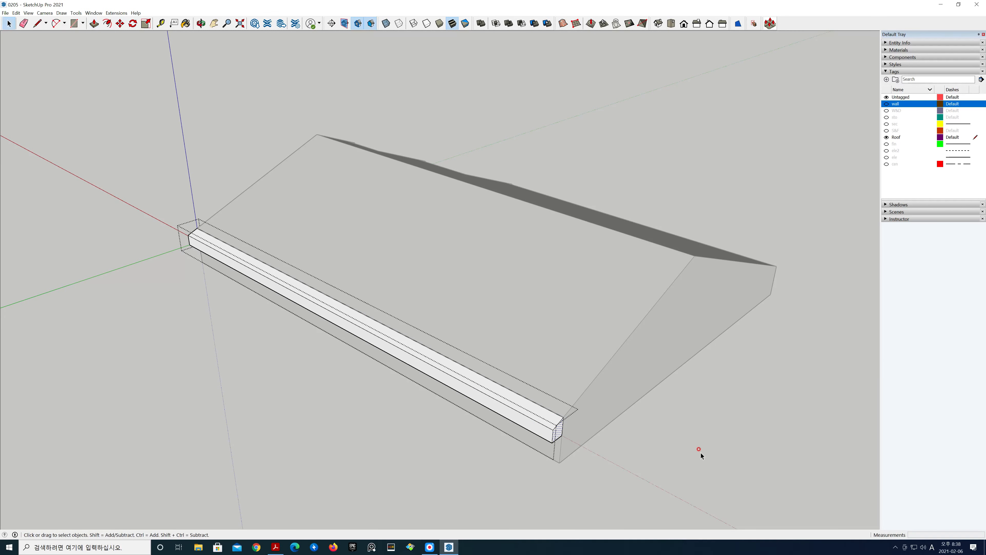
{"action": "left_click", "coordinate": [702, 452]}
- Extrude the lowest gable section's eave profile along the outer eave to the roof's rear corner
{"action": "middle_click_drag", "start_coordinate": [826, 382], "coordinate": [466, 335]}
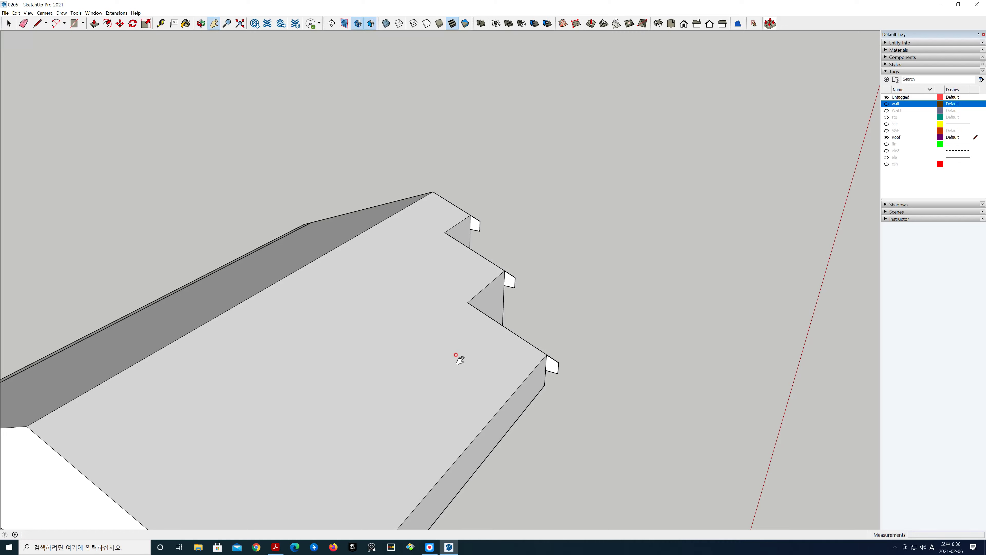
{"action": "scroll", "coordinate": [575, 226], "scroll_direction": "down", "scroll_amount": 5}
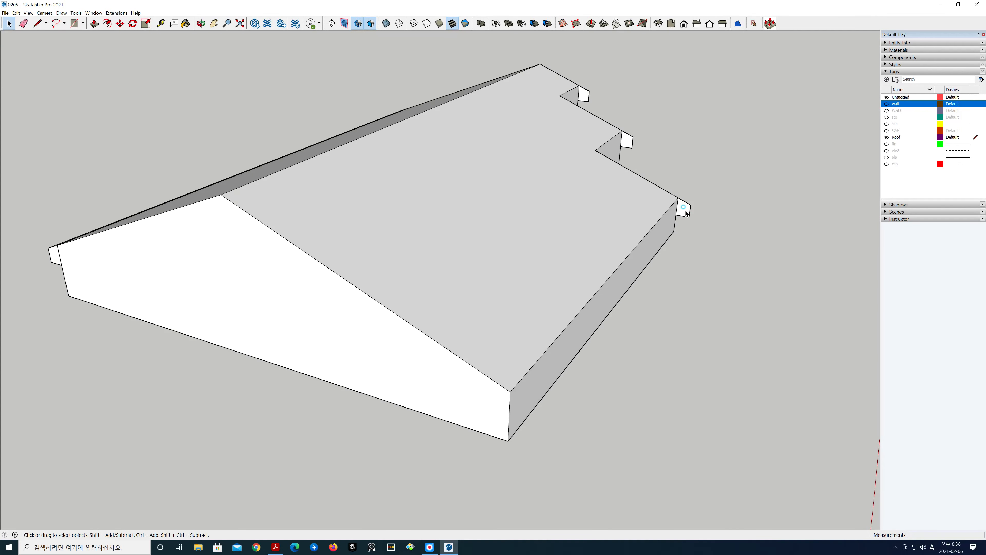
{"action": "double_click", "coordinate": [685, 211]}
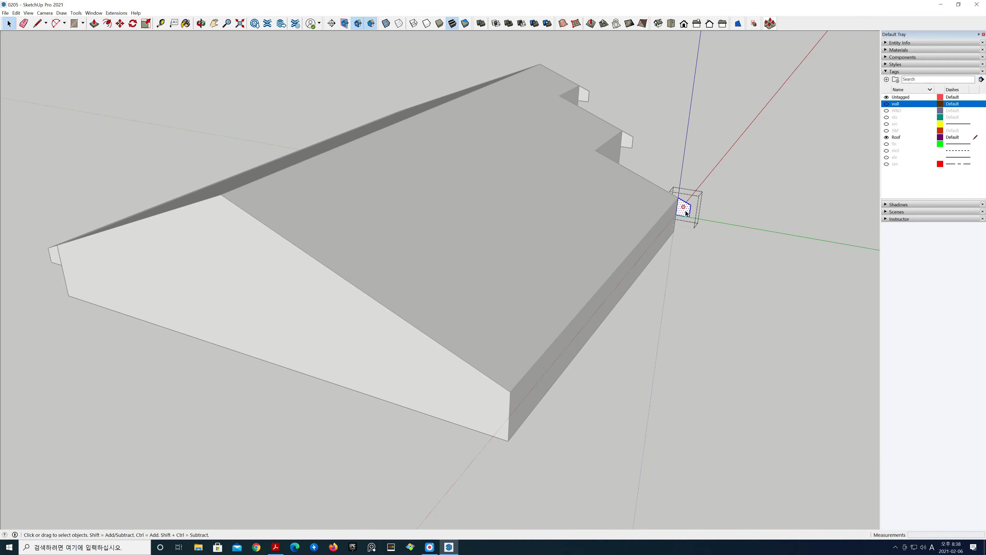
{"action": "key", "text": "p"}
{"action": "left_click", "coordinate": [684, 209]}
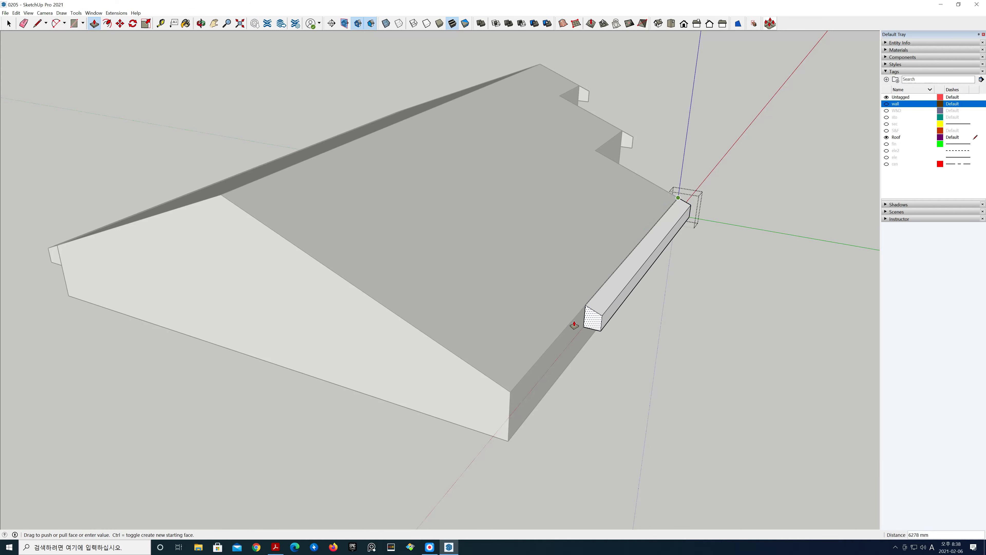
{"action": "left_click", "coordinate": [511, 394]}
{"action": "key", "text": "space"}
{"action": "left_click", "coordinate": [654, 372]}
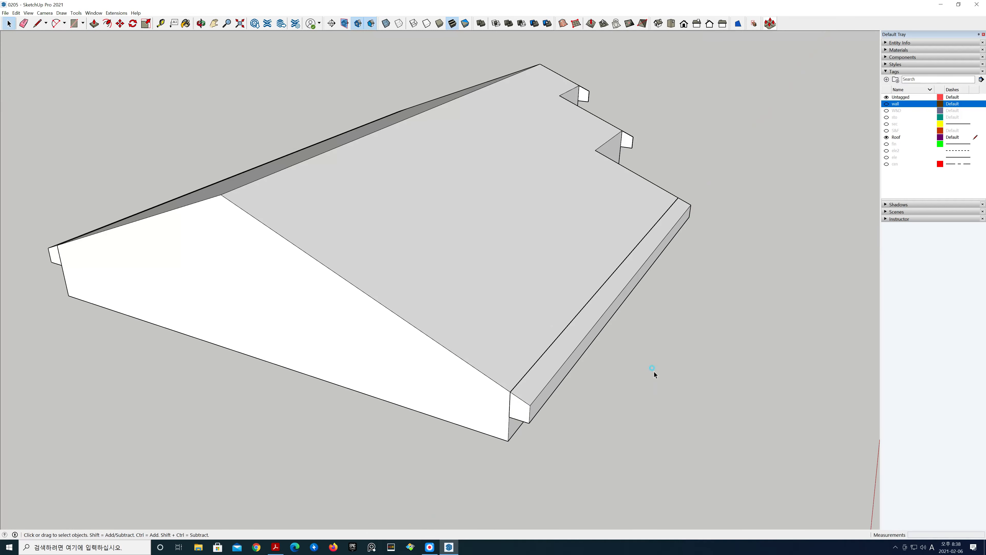
- Extrude the tallest gable section's step-side eave profile back to the inner corner where it meets the middle section
{"action": "middle_click_drag", "start_coordinate": [655, 372], "coordinate": [684, 247]}
{"action": "middle_click_drag", "start_coordinate": [714, 138], "coordinate": [673, 212], "text": "shift"}
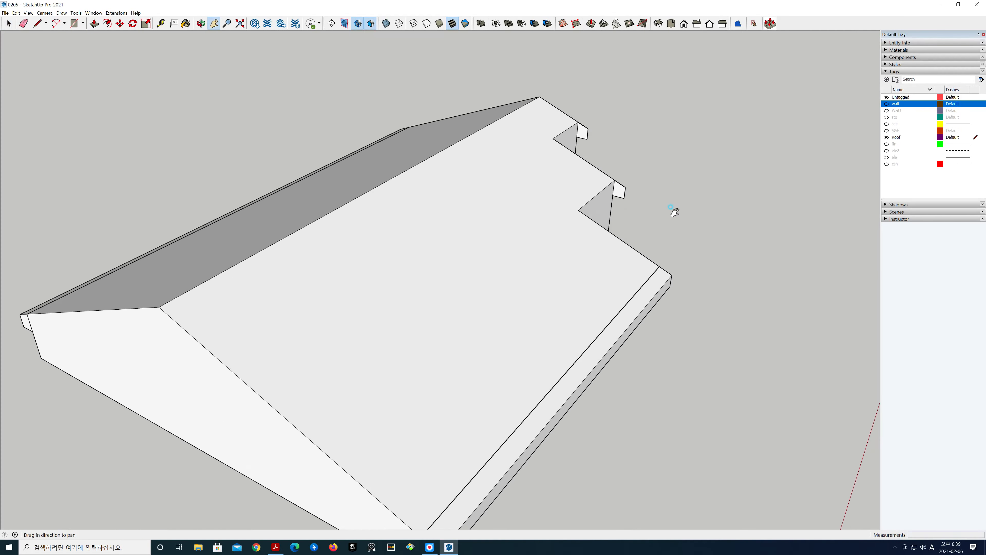
{"action": "scroll", "coordinate": [604, 212], "scroll_direction": "up", "scroll_amount": 5}
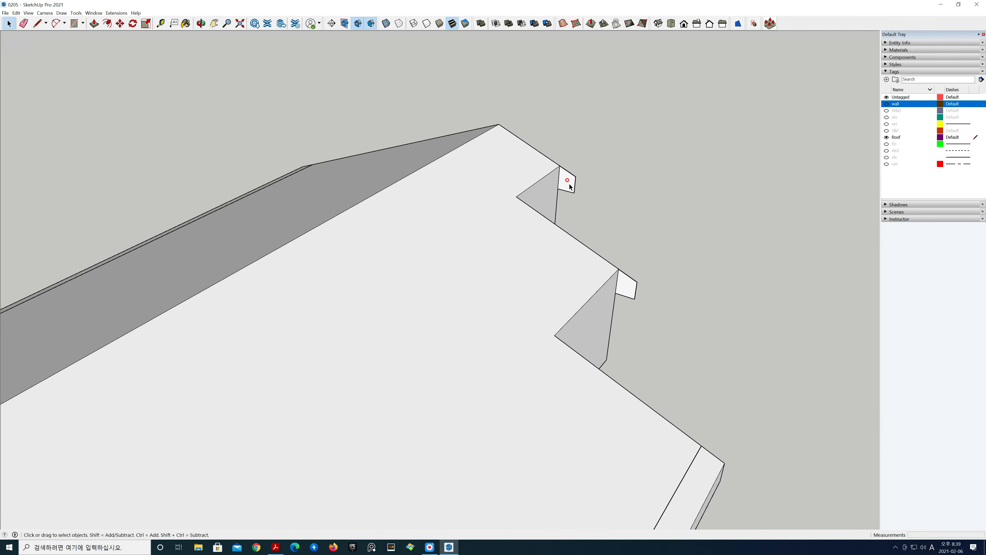
{"action": "double_click", "coordinate": [569, 184]}
{"action": "left_click", "coordinate": [569, 184]}
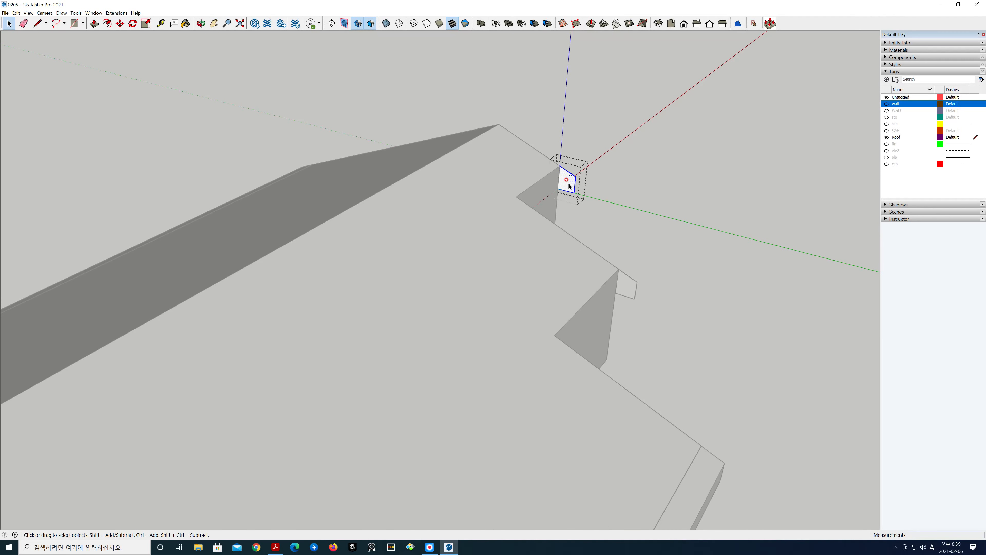
{"action": "key", "text": "p"}
{"action": "left_click", "coordinate": [560, 171]}
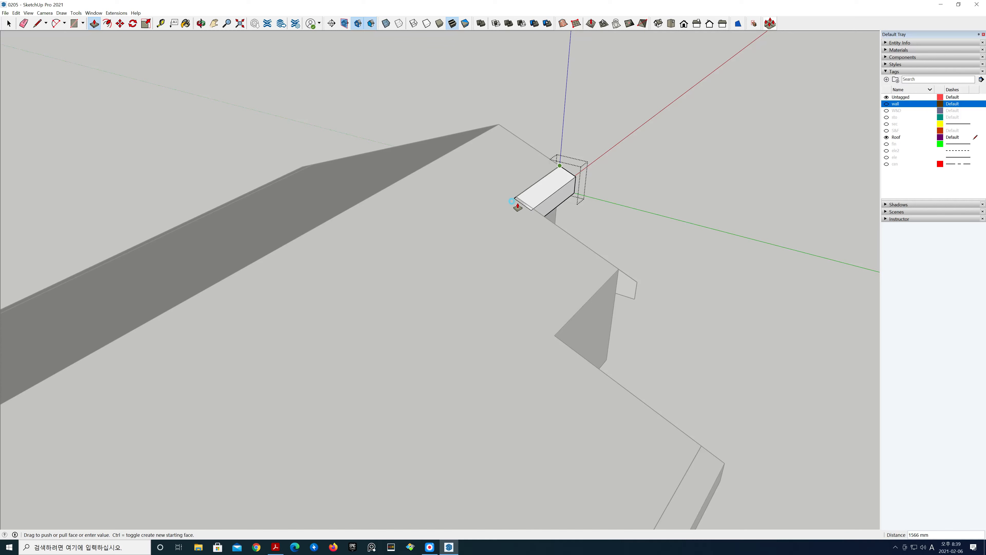
{"action": "left_click", "coordinate": [517, 196]}
{"action": "key", "text": "space"}
{"action": "left_click", "coordinate": [629, 285]}
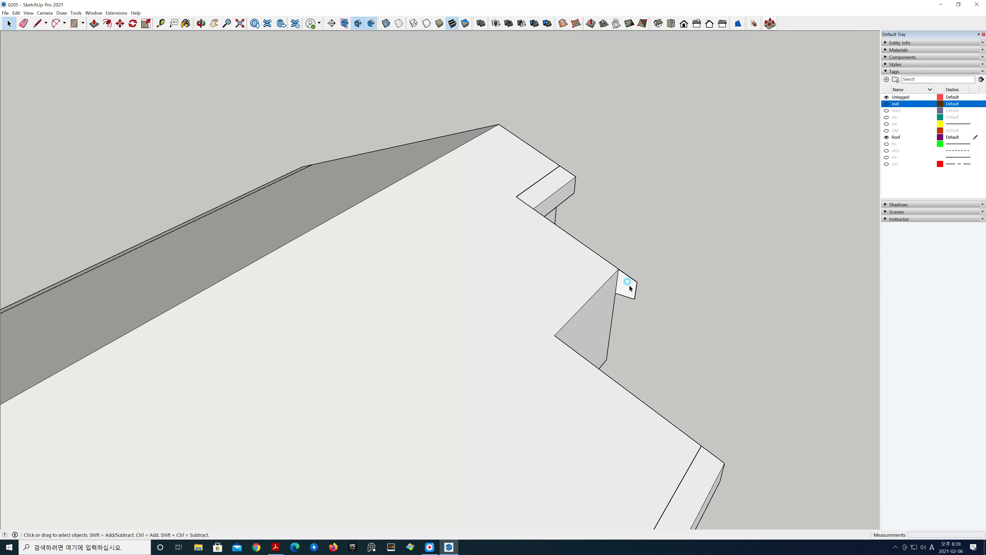
- Extrude the middle gable section's eave profile back to the inner corner where it meets the lowest section
{"action": "double_click", "coordinate": [629, 285]}
{"action": "key", "text": "p"}
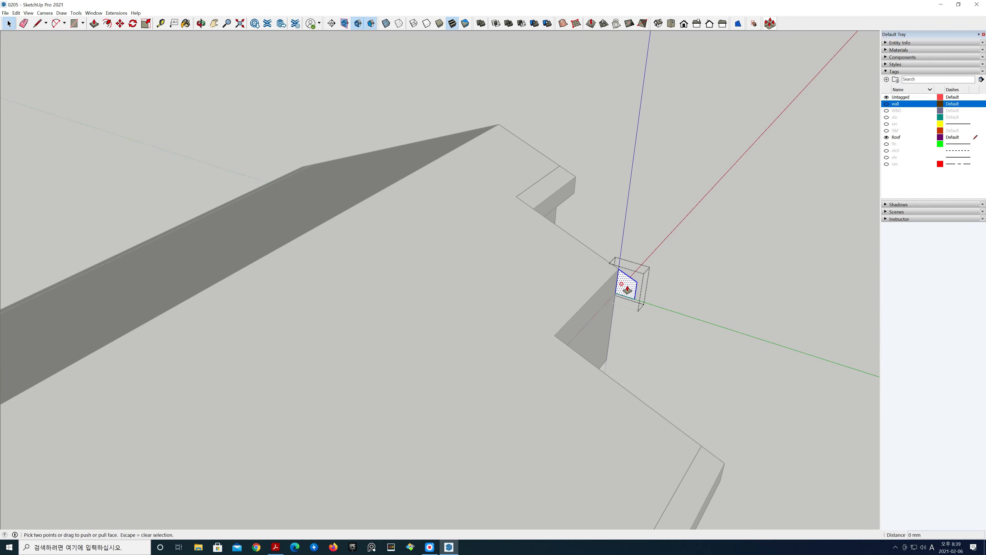
{"action": "left_click", "coordinate": [627, 284]}
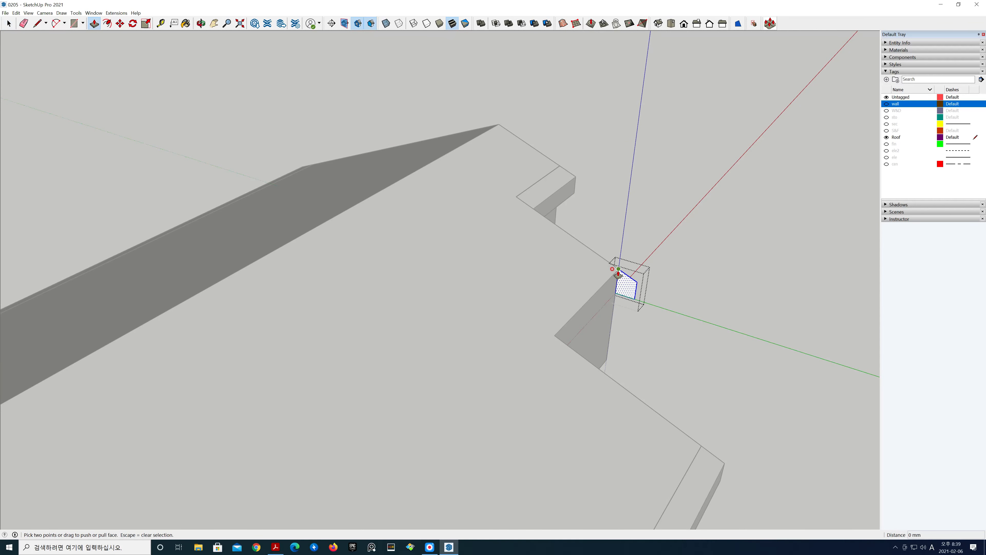
{"action": "left_click", "coordinate": [556, 337]}
{"action": "key", "text": "space"}
{"action": "left_click", "coordinate": [666, 346]}
- Union the main roof solid with the four extruded eave solids into a single solid
{"action": "scroll", "coordinate": [667, 343], "scroll_direction": "down", "scroll_amount": 4}
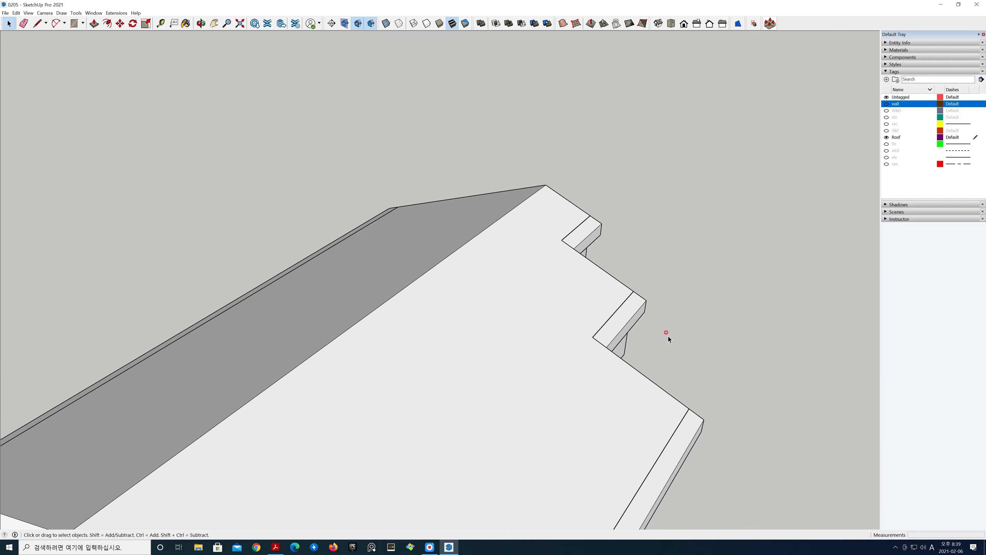
{"action": "scroll", "coordinate": [668, 336], "scroll_direction": "down", "scroll_amount": 3}
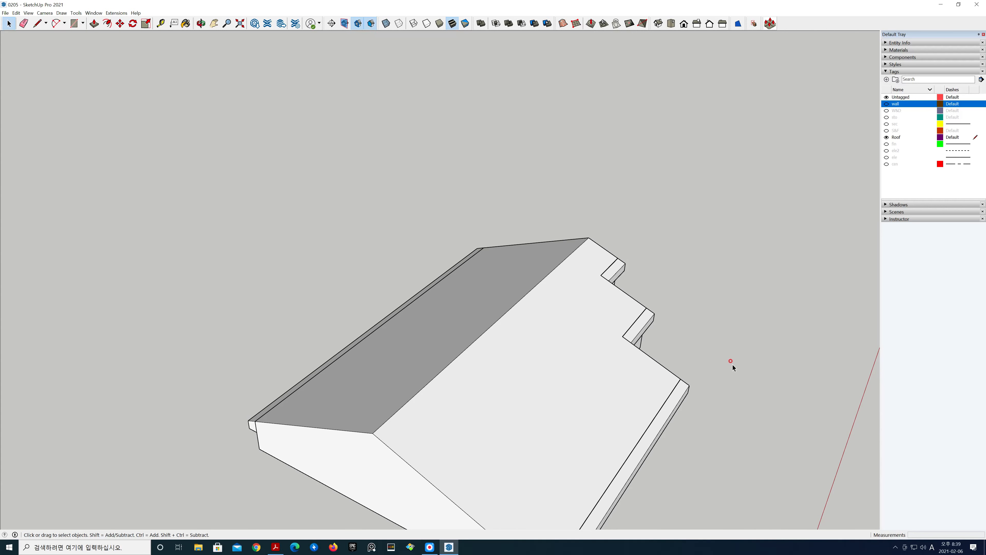
{"action": "middle_click_drag", "start_coordinate": [733, 365], "coordinate": [707, 342]}
{"action": "middle_click_drag", "start_coordinate": [460, 372], "coordinate": [760, 306]}
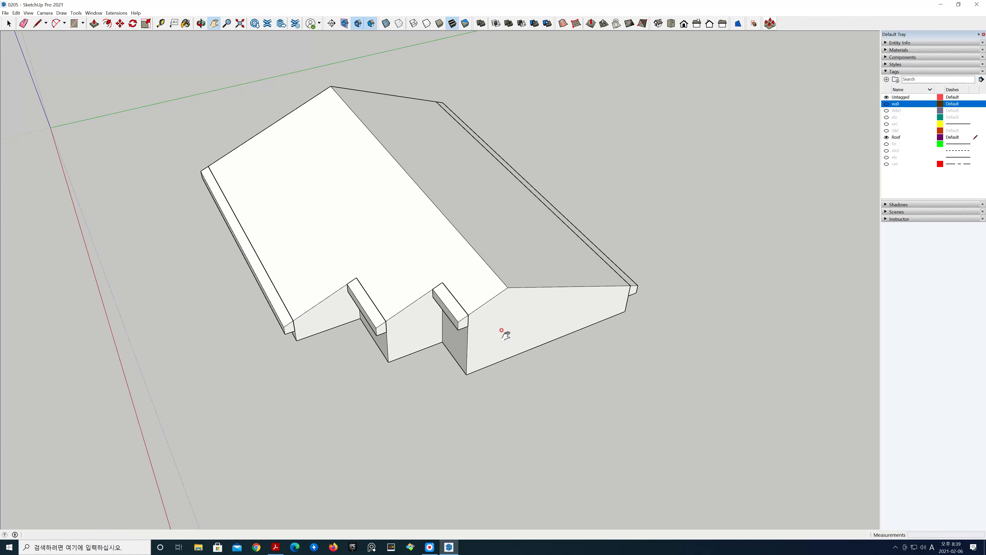
{"action": "scroll", "coordinate": [503, 334], "scroll_direction": "up", "scroll_amount": 2}
{"action": "key", "text": "space"}
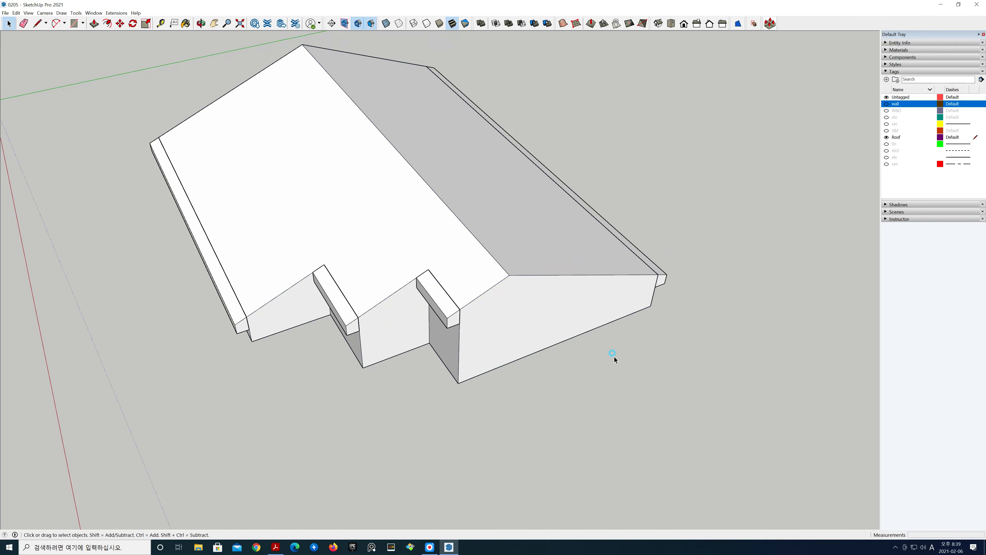
{"action": "left_click", "coordinate": [572, 301]}
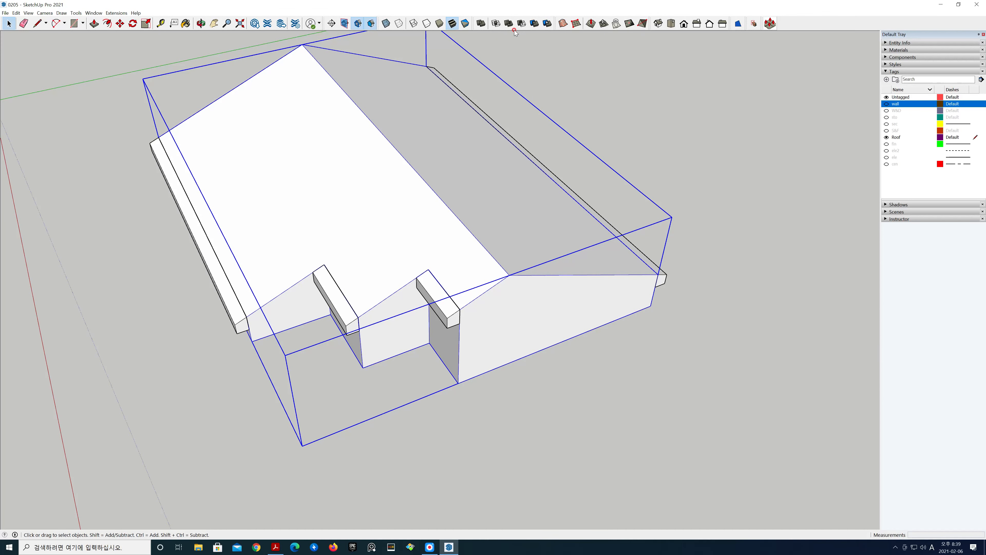
{"action": "left_click", "coordinate": [510, 25]}
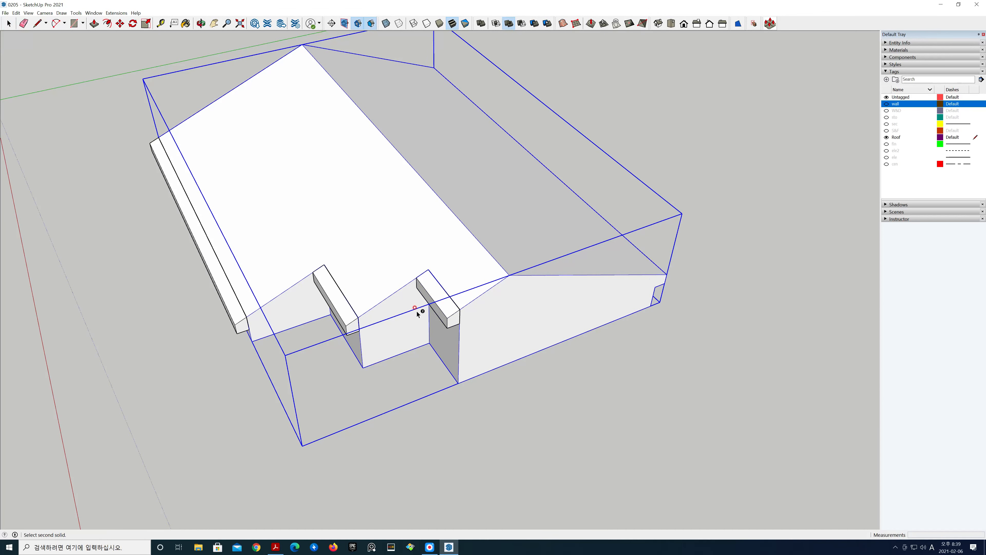
{"action": "left_click", "coordinate": [451, 309]}
{"action": "left_click", "coordinate": [351, 325]}
{"action": "left_click", "coordinate": [242, 326]}
{"action": "key", "text": "space"}
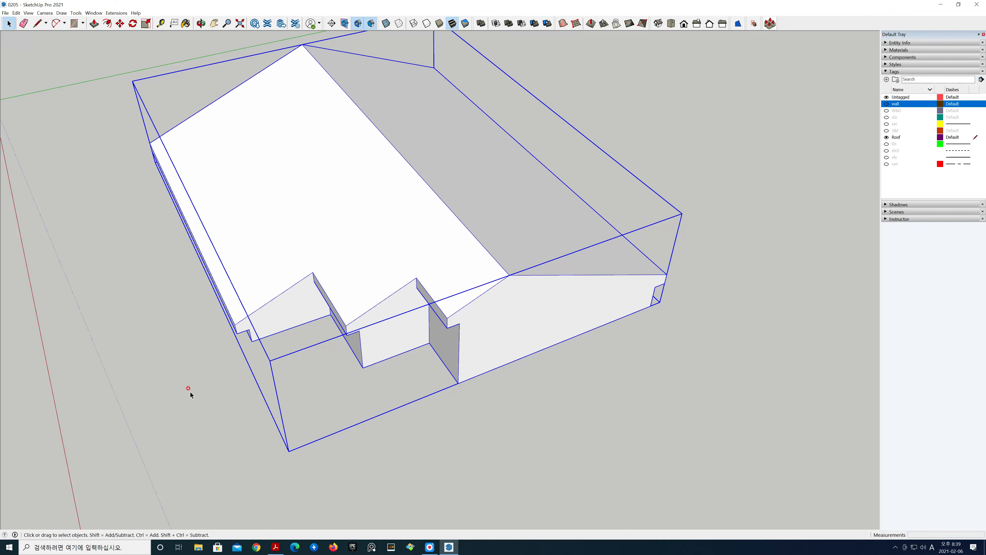
{"action": "left_click", "coordinate": [200, 393]}
- Inspect the merged roof's edges from both sides in wireframe, and restore the shaded face style with textures
{"action": "middle_click_drag", "start_coordinate": [199, 393], "coordinate": [286, 398]}
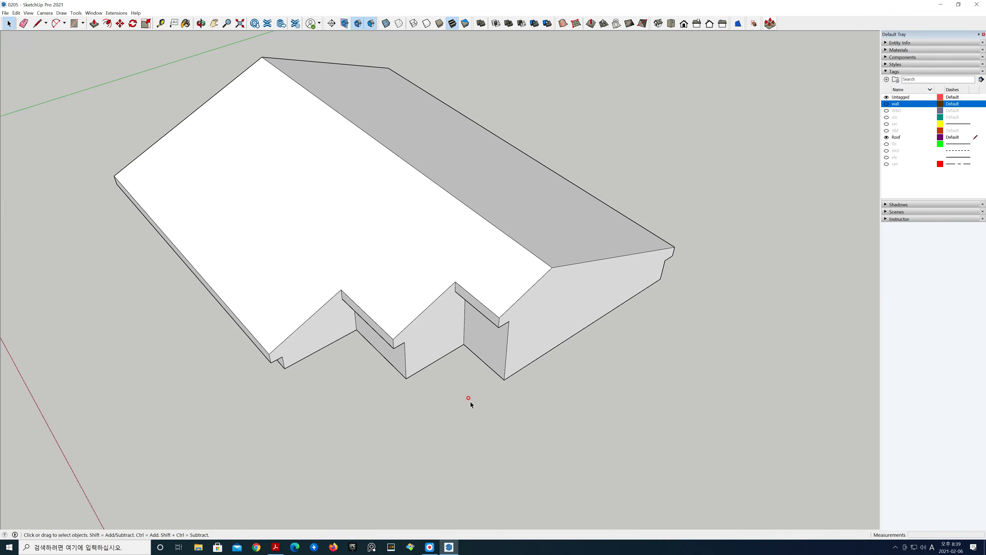
{"action": "middle_click_drag", "start_coordinate": [469, 399], "coordinate": [505, 418]}
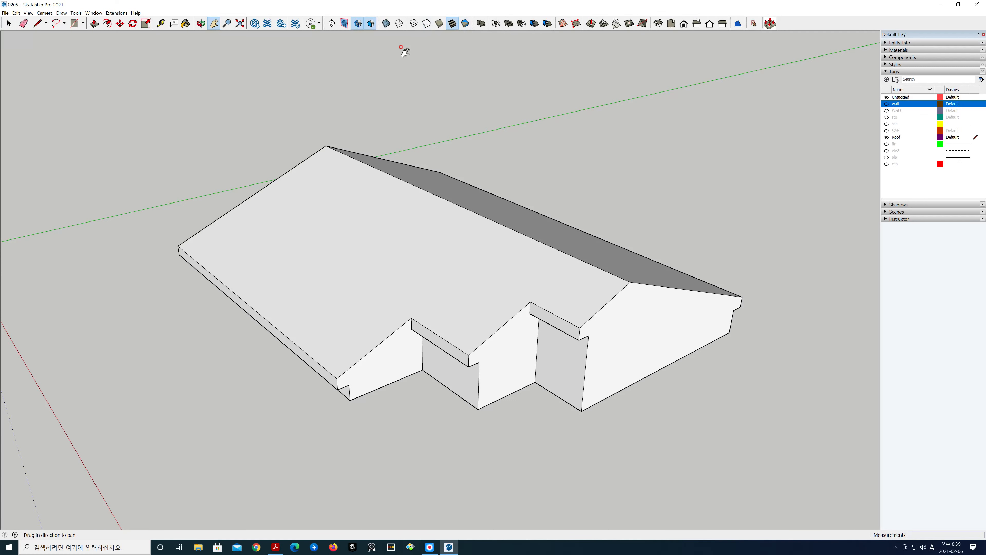
{"action": "left_click", "coordinate": [415, 24]}
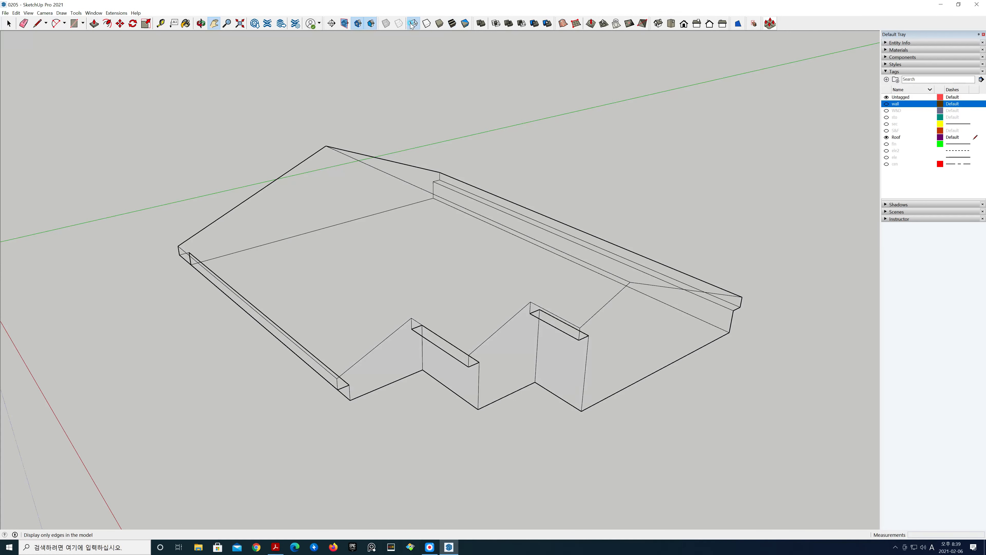
{"action": "key", "text": "o"}
{"action": "left_click_drag", "start_coordinate": [313, 271], "coordinate": [512, 279]}
{"action": "middle_click_drag", "start_coordinate": [512, 280], "coordinate": [605, 276]}
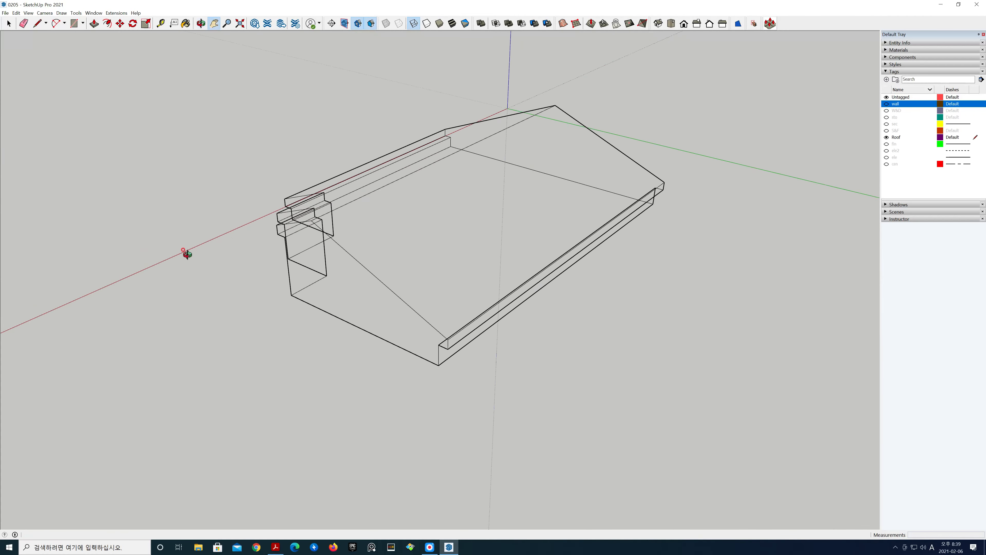
{"action": "middle_click_drag", "start_coordinate": [187, 253], "coordinate": [606, 297]}
{"action": "middle_click_drag", "start_coordinate": [420, 252], "coordinate": [449, 304], "text": "shift"}
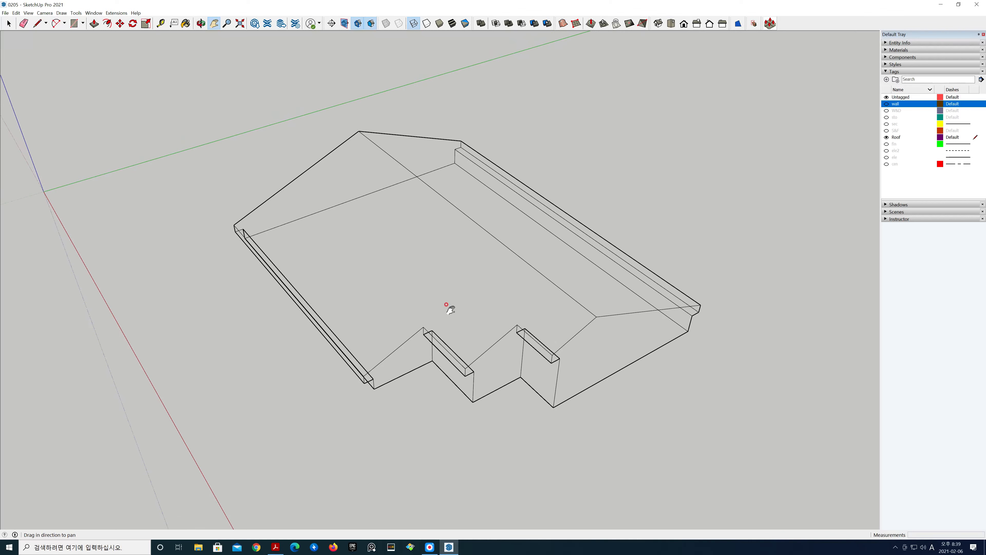
{"action": "key", "text": "space"}
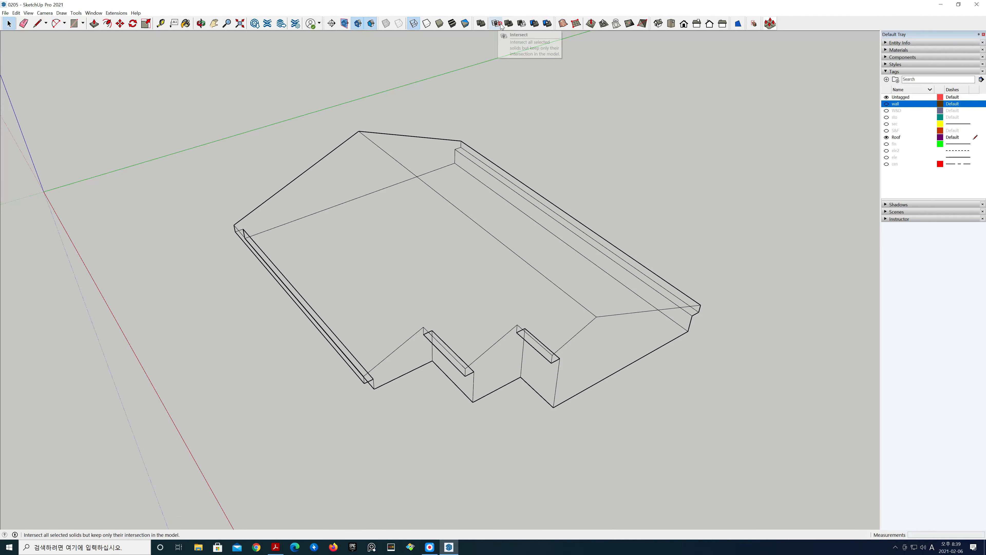
{"action": "left_click", "coordinate": [446, 25]}
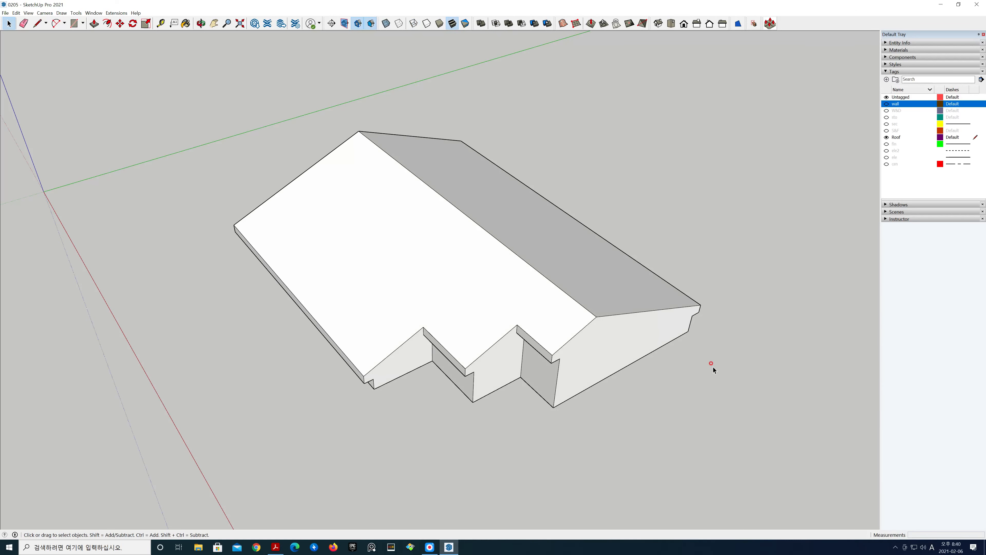
- Explode the merged roof group into loose geometry
{"action": "middle_click_drag", "start_coordinate": [713, 367], "coordinate": [690, 319]}
{"action": "scroll", "coordinate": [690, 319], "scroll_direction": "up", "scroll_amount": 3}
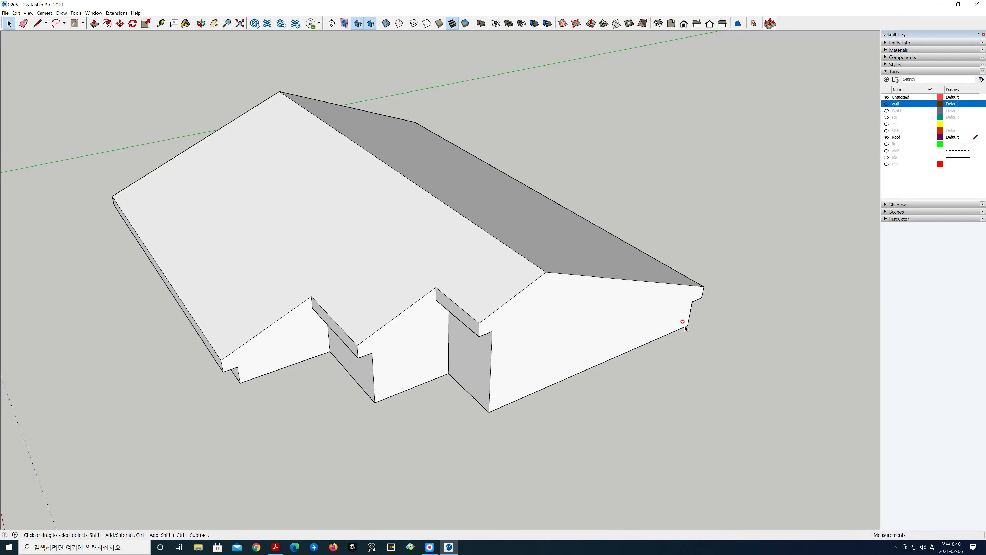
{"action": "scroll", "coordinate": [688, 322], "scroll_direction": "up", "scroll_amount": 3}
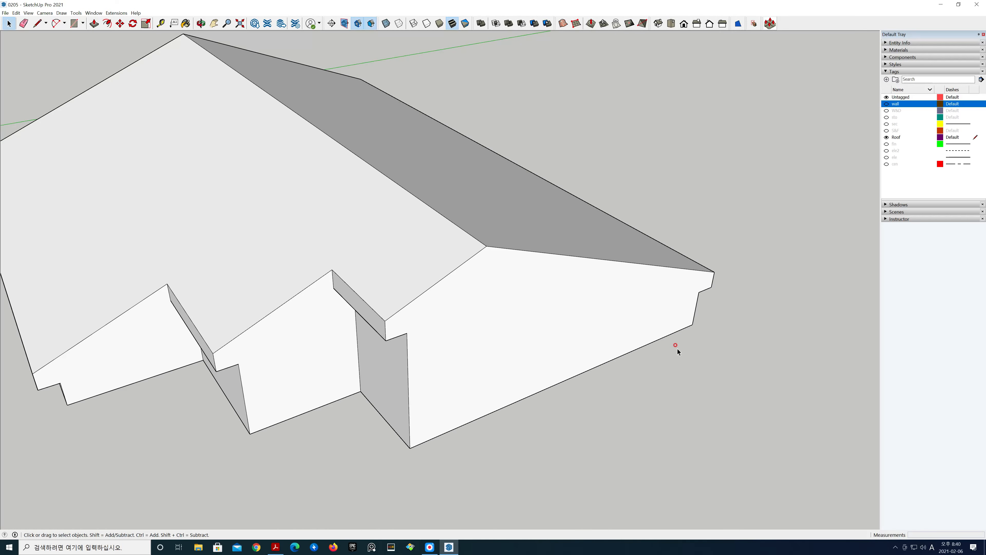
{"action": "scroll", "coordinate": [677, 349], "scroll_direction": "up", "scroll_amount": 1}
{"action": "left_click", "coordinate": [669, 259]}
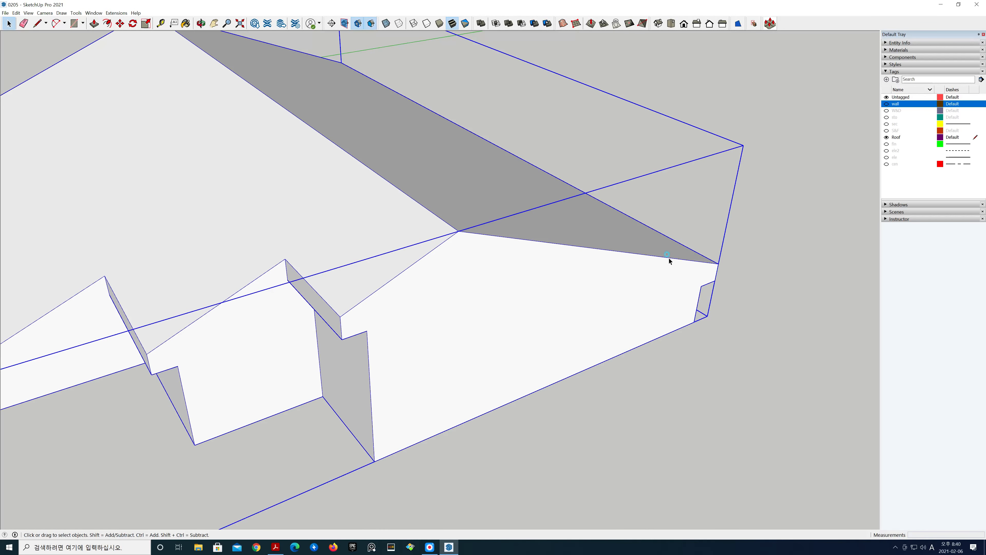
{"action": "left_click", "coordinate": [750, 301]}
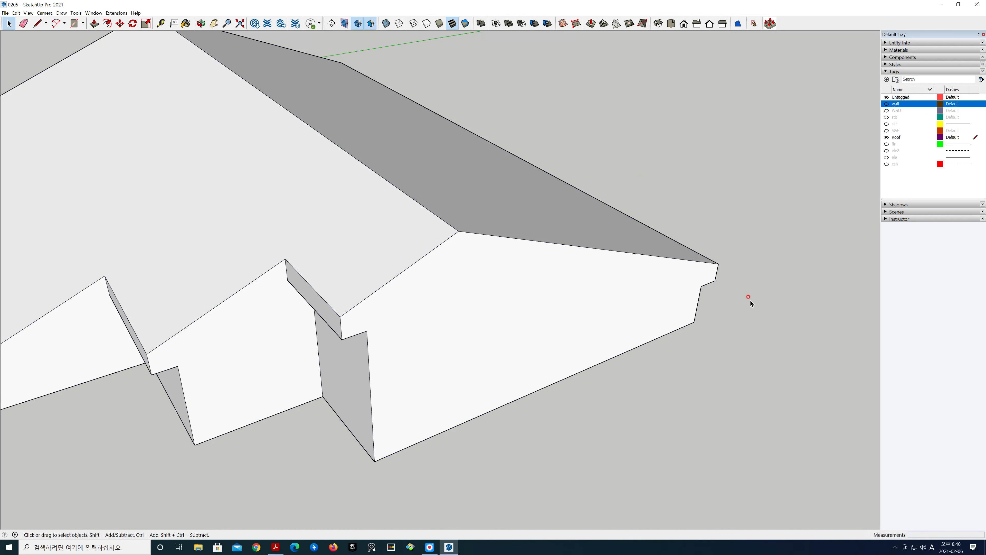
{"action": "left_click", "coordinate": [649, 290]}
{"action": "right_click", "coordinate": [650, 290]}
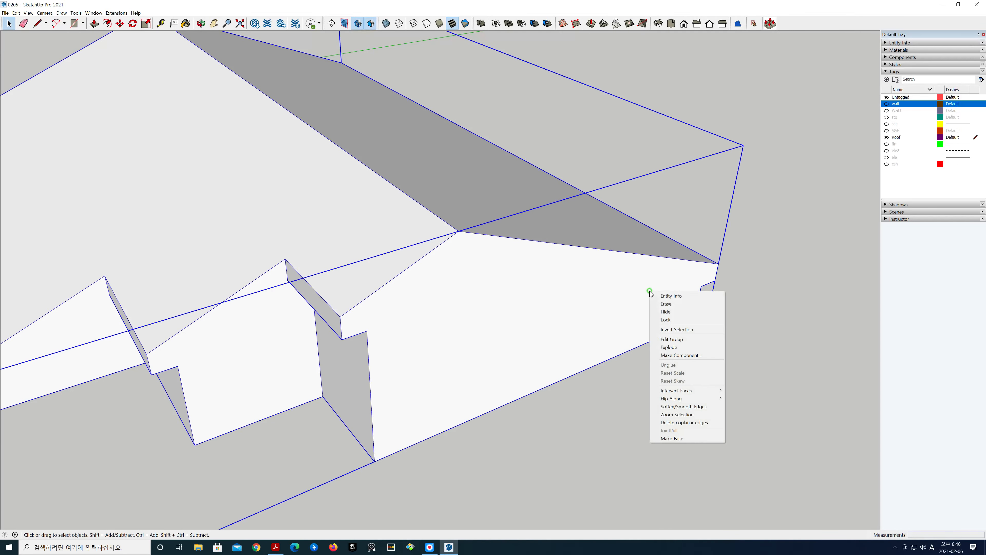
{"action": "left_click", "coordinate": [666, 348]}
{"action": "left_click", "coordinate": [689, 362]}
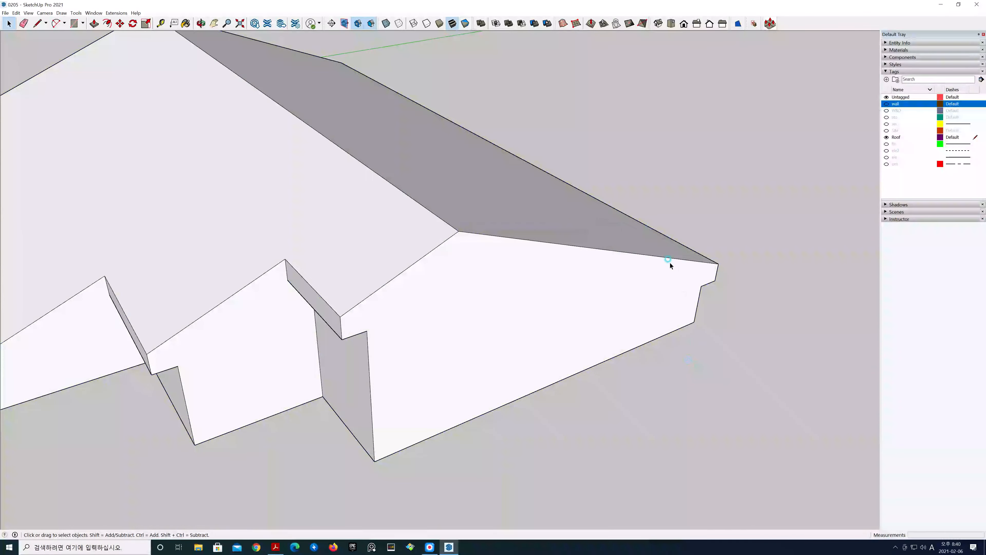
- Copy the tallest gable's far-side sloping edge straight down 300 mm to the eave's lower corner
{"action": "left_click", "coordinate": [668, 259]}
{"action": "key", "text": "m"}
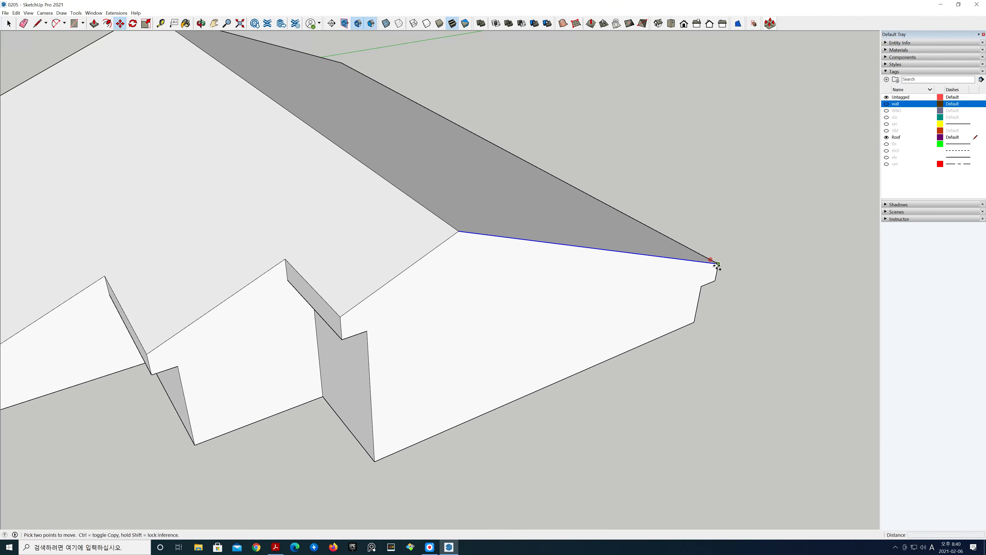
{"action": "left_click", "coordinate": [718, 265]}
{"action": "key", "text": "ctrl"}
{"action": "left_click", "coordinate": [716, 283]}
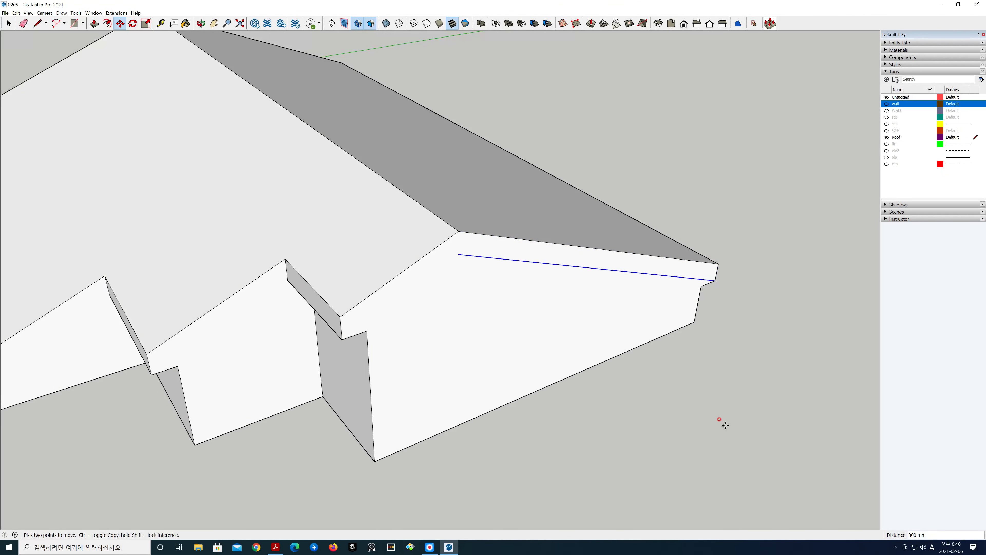
{"action": "key", "text": "space"}
- Copy the tallest gable's step-side sloping edge straight down 300 mm to the eave's lower corner
{"action": "left_click", "coordinate": [412, 264]}
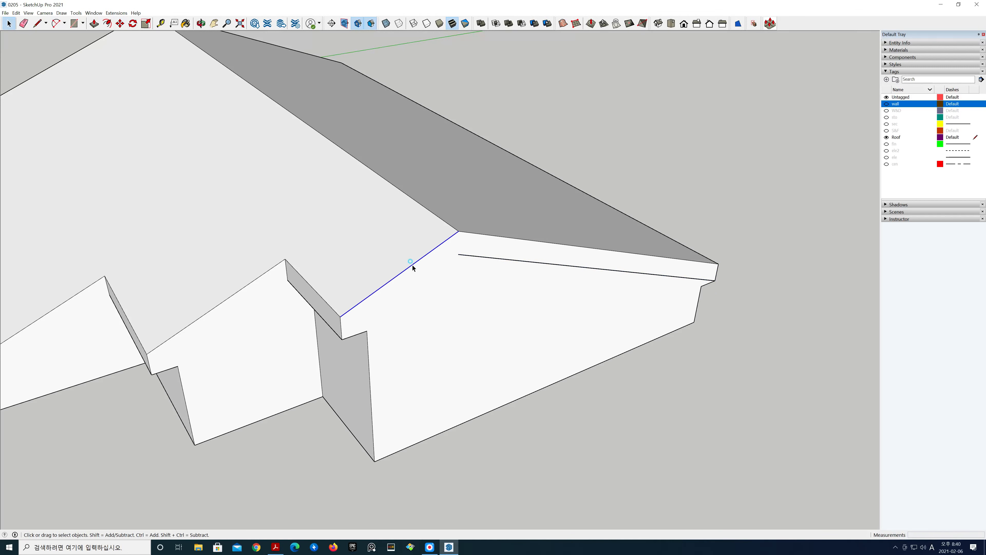
{"action": "key", "text": "m"}
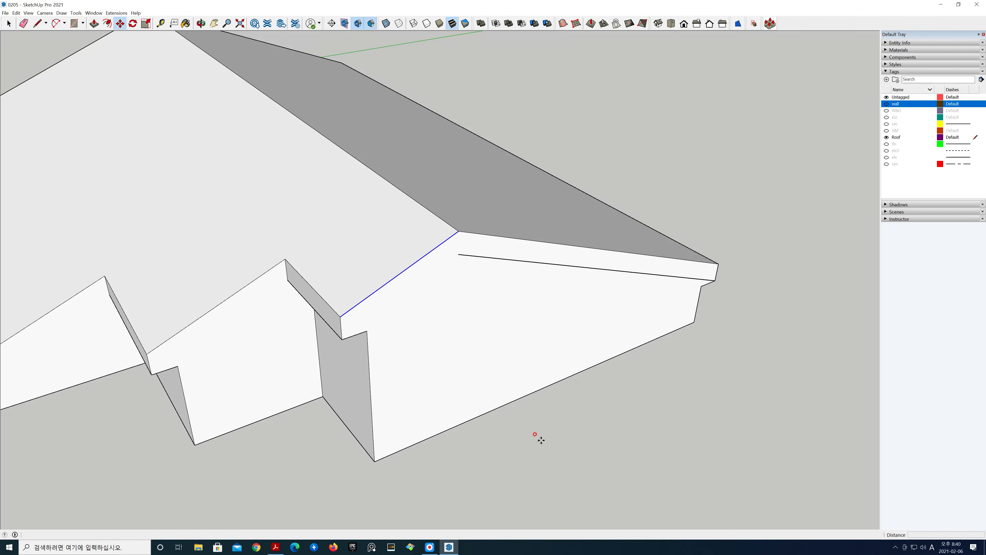
{"action": "left_click", "coordinate": [341, 317]}
{"action": "key", "text": "ctrl"}
{"action": "left_click", "coordinate": [342, 339]}
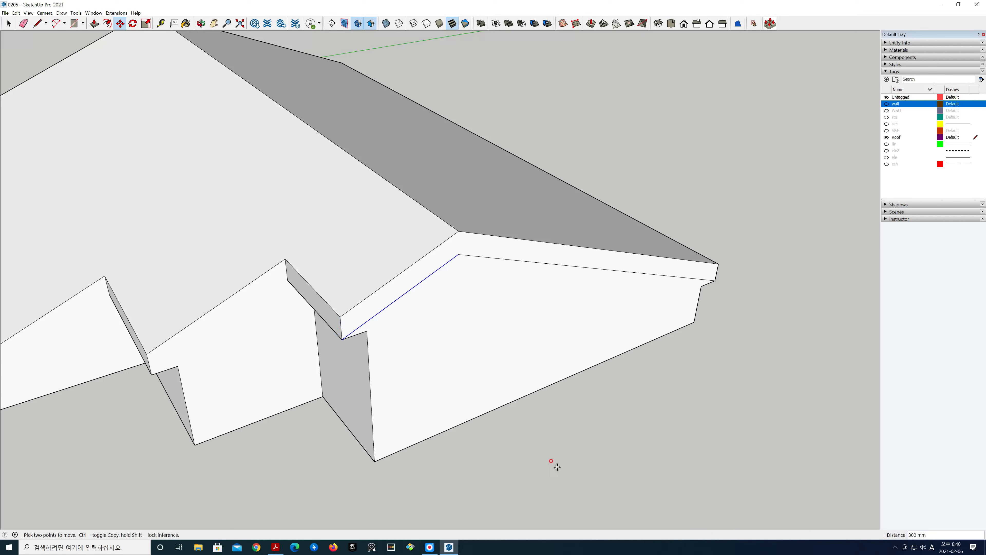
{"action": "key", "text": "space"}
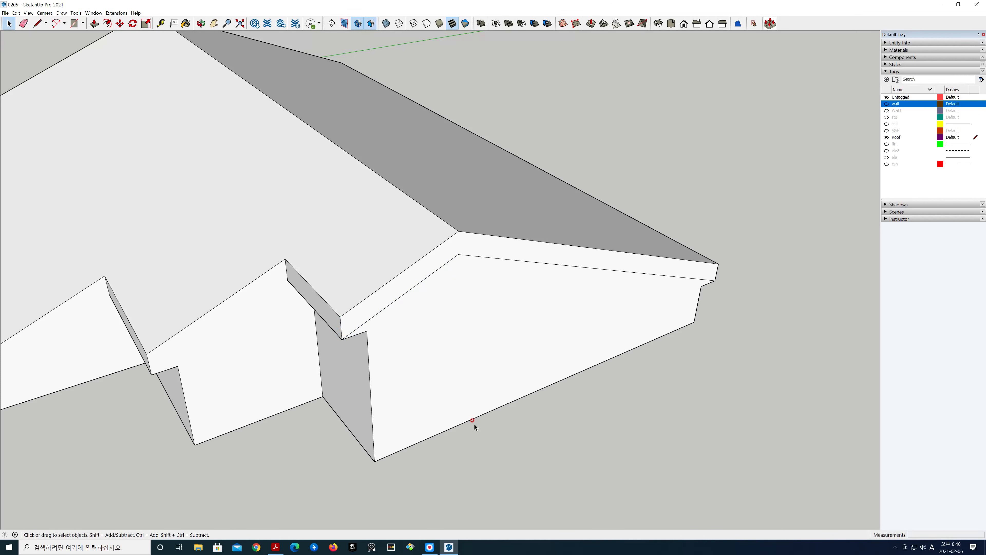
- Place vertical guides on the tallest gable face, 320 mm inward from each of its two vertical wall edges
{"action": "key", "text": "t"}
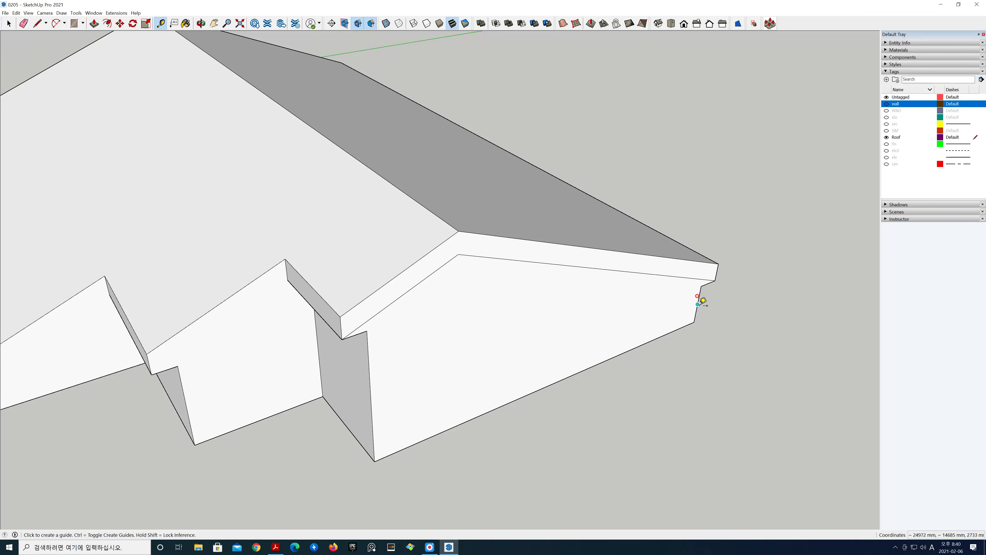
{"action": "left_click", "coordinate": [698, 305]}
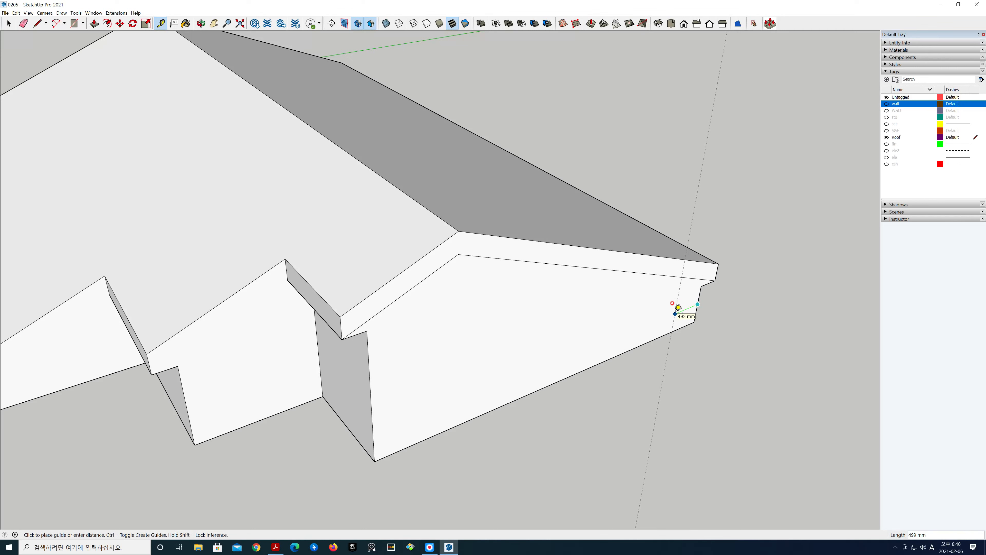
{"action": "key", "text": "Return"}
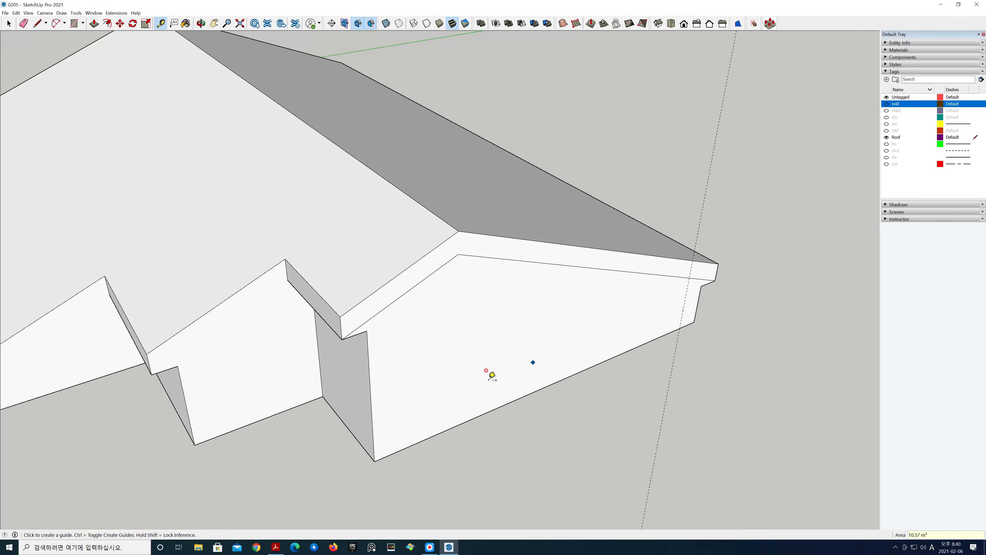
{"action": "left_click", "coordinate": [371, 406]}
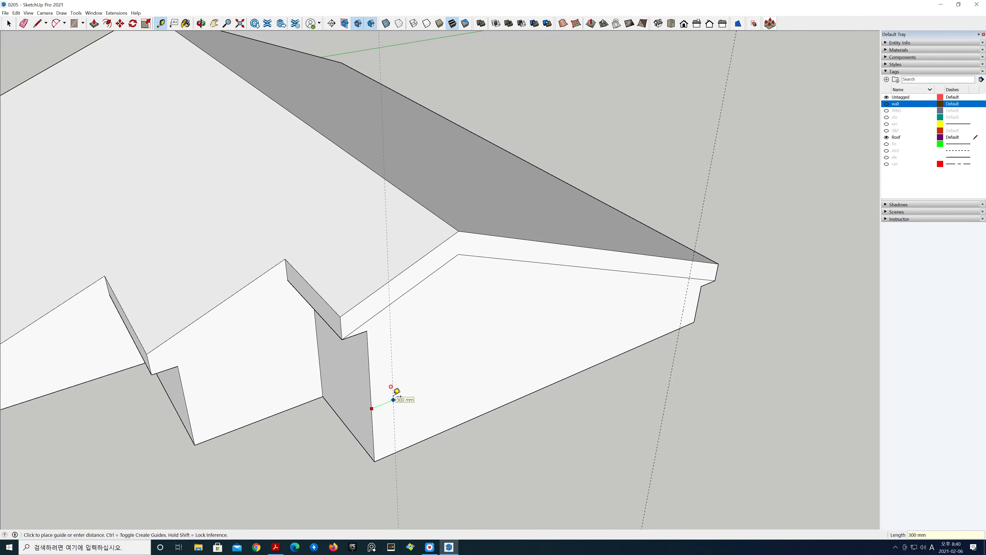
{"action": "type", "text": "320"}
{"action": "key", "text": "Return"}
{"action": "key", "text": "space"}
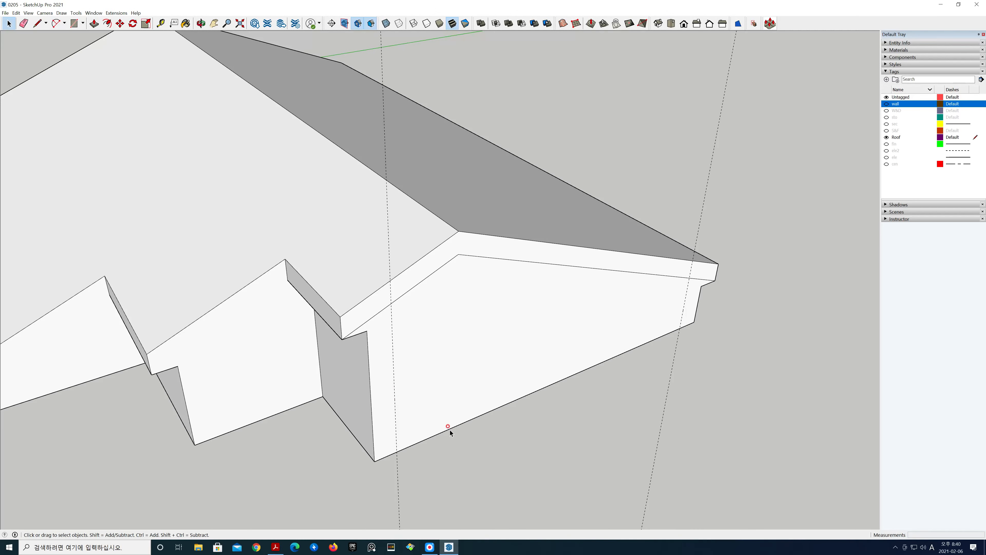
- Draw the tallest gable's step-side eave return, level from the eave's inner corner to the guide and up to the copied slope line
{"action": "key", "text": "l"}
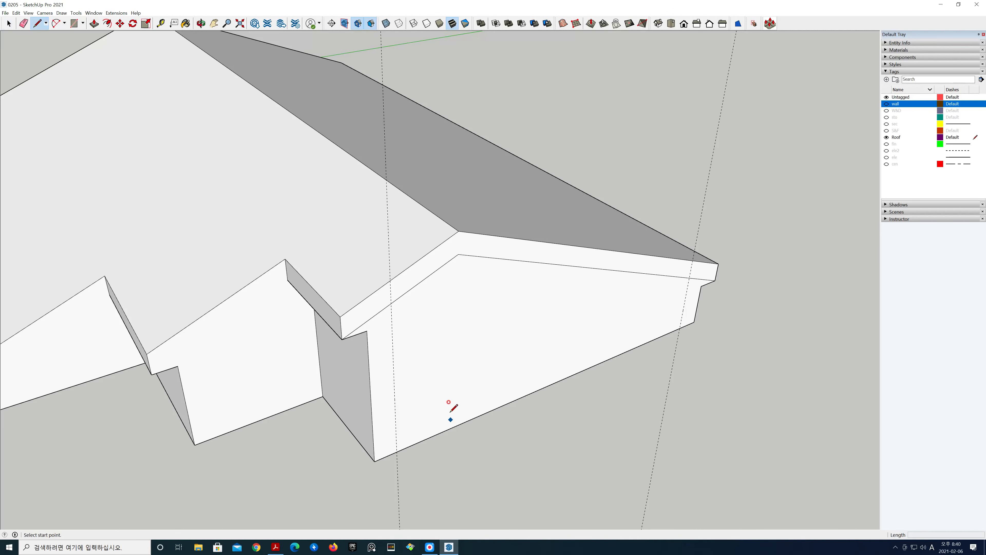
{"action": "left_click", "coordinate": [367, 330]}
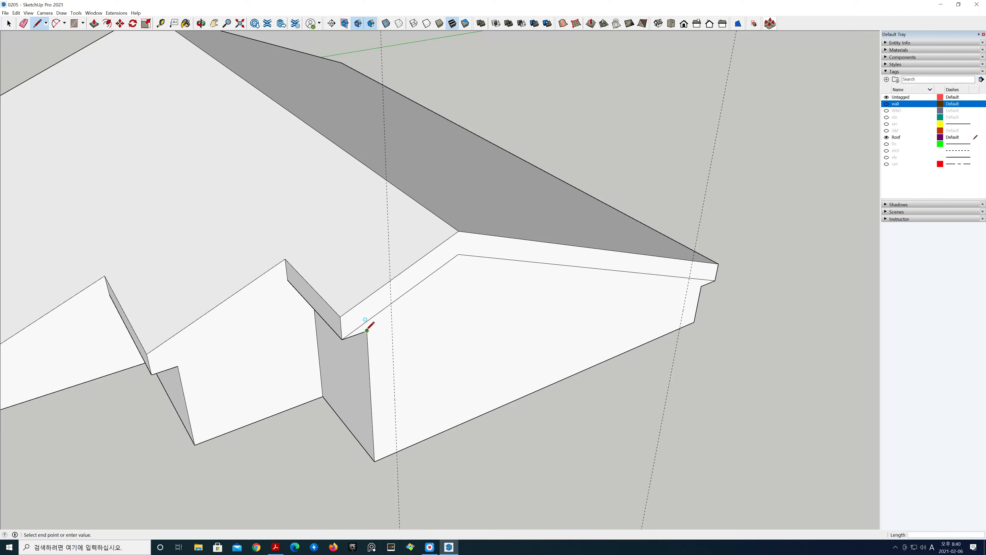
{"action": "left_click", "coordinate": [391, 321]}
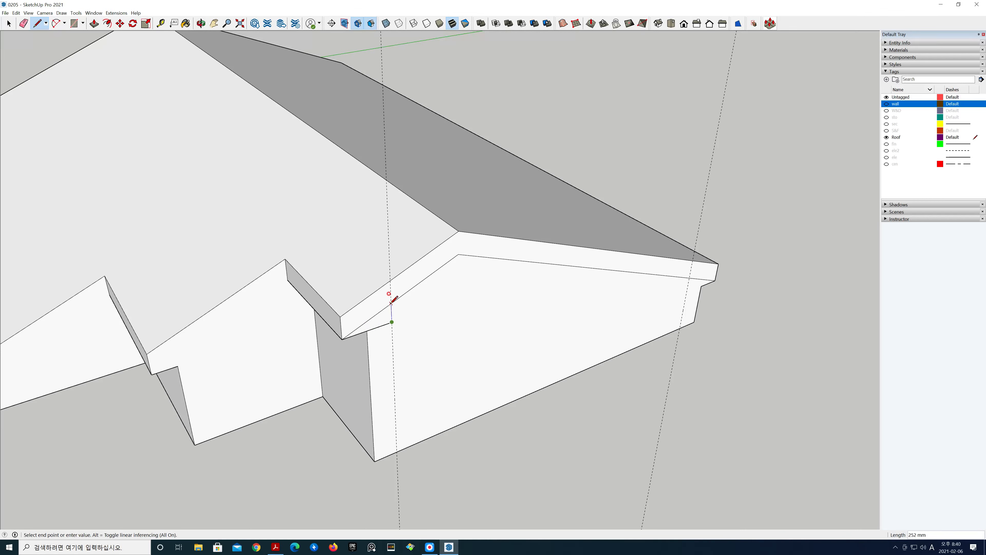
{"action": "left_click", "coordinate": [391, 304]}
{"action": "key", "text": "space"}
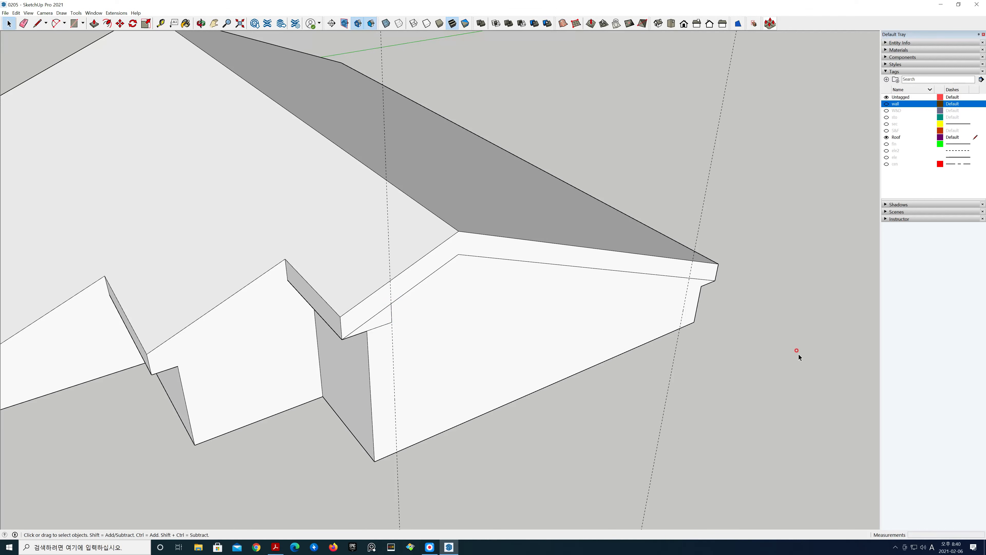
- Draw the matching far-side eave return, 320 mm level to the guide and 252 mm up to the copied slope line
{"action": "key", "text": "l"}
{"action": "left_click", "coordinate": [702, 286]}
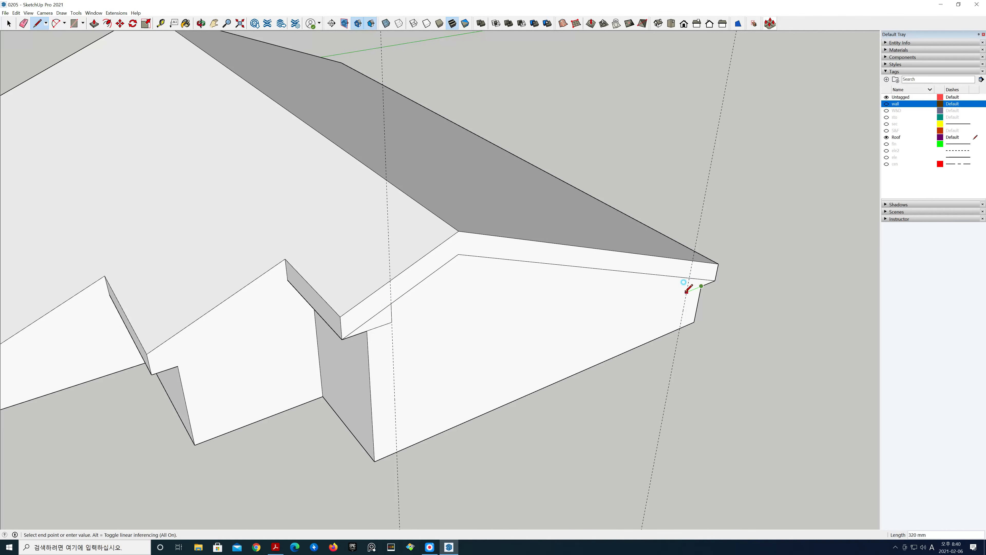
{"action": "left_click", "coordinate": [687, 291]}
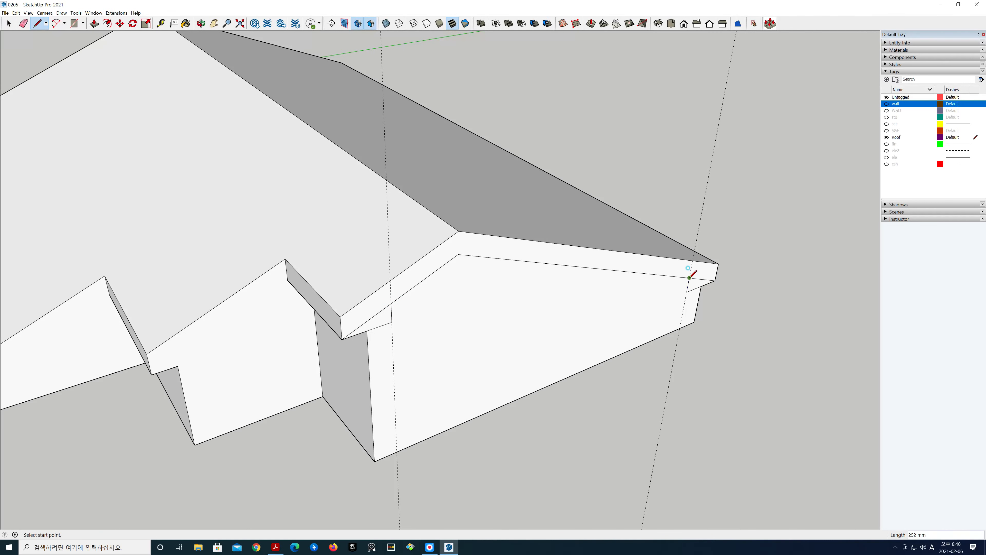
{"action": "key", "text": "space"}
- Erase both vertical guides from the tallest gable face
{"action": "key", "text": "e"}
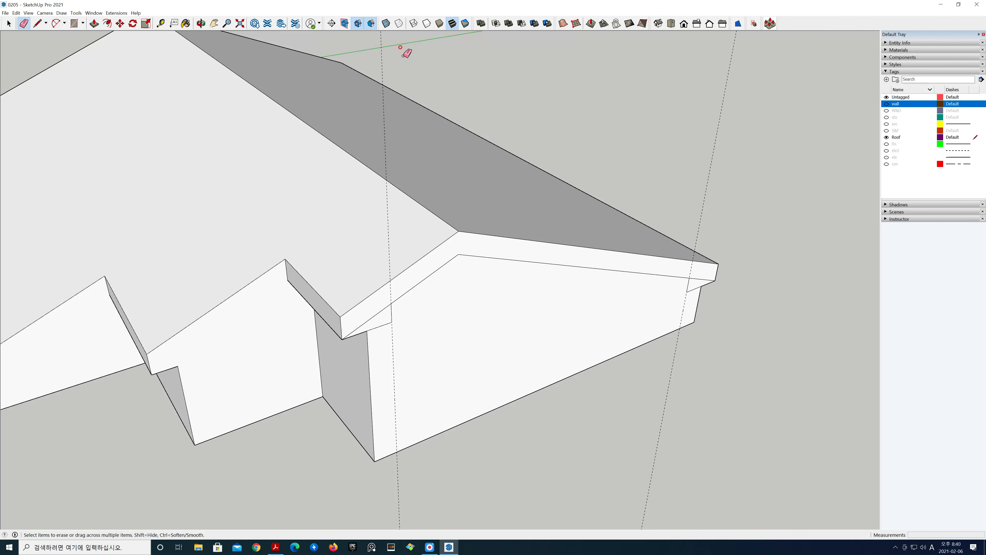
{"action": "left_click_drag", "start_coordinate": [382, 54], "coordinate": [393, 54]}
{"action": "left_click_drag", "start_coordinate": [730, 138], "coordinate": [700, 139]}
{"action": "key", "text": "space"}
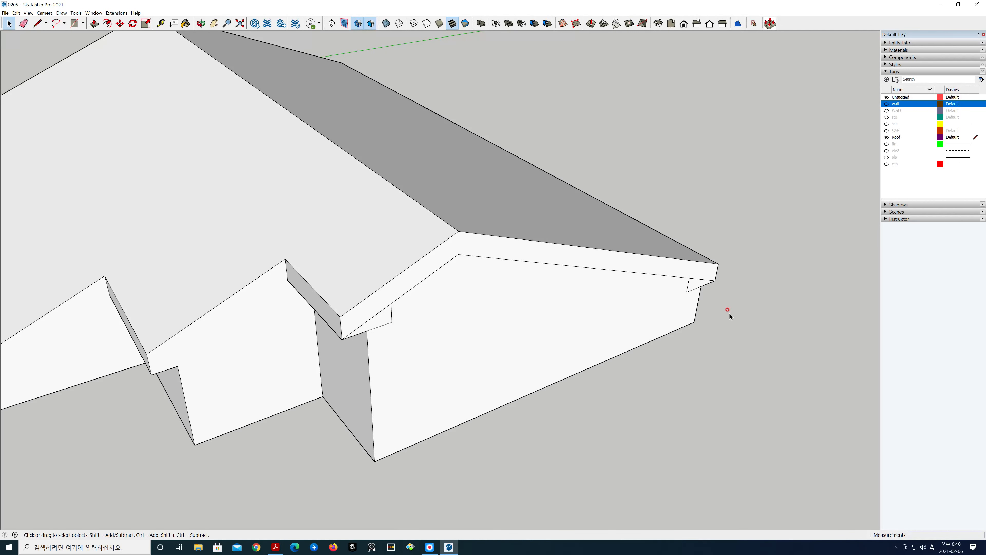
- Erase the slope line segments inside both eave returns so each joins the tallest gable's trim band
{"action": "key", "text": "e"}
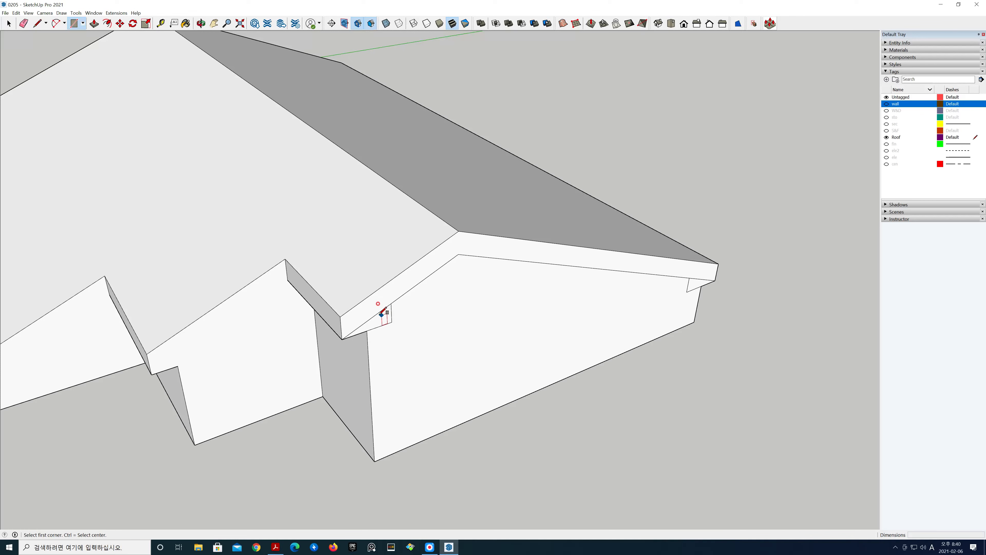
{"action": "left_click_drag", "start_coordinate": [360, 309], "coordinate": [375, 317]}
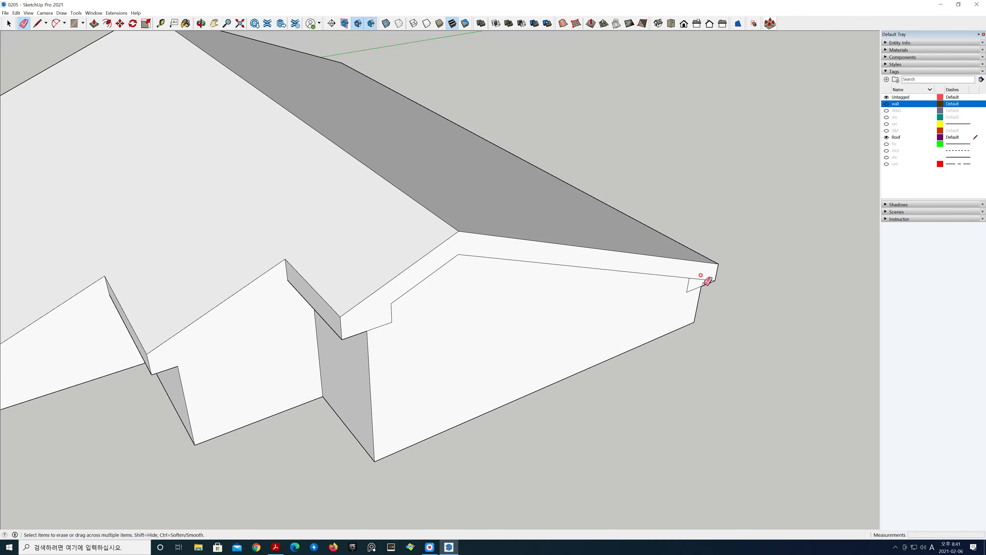
{"action": "left_click_drag", "start_coordinate": [701, 280], "coordinate": [698, 279]}
{"action": "key", "text": "space"}
- Copy the middle gable section's sloping edge straight down 300 mm to the eave's lower corner
{"action": "scroll", "coordinate": [661, 385], "scroll_direction": "down", "scroll_amount": 4}
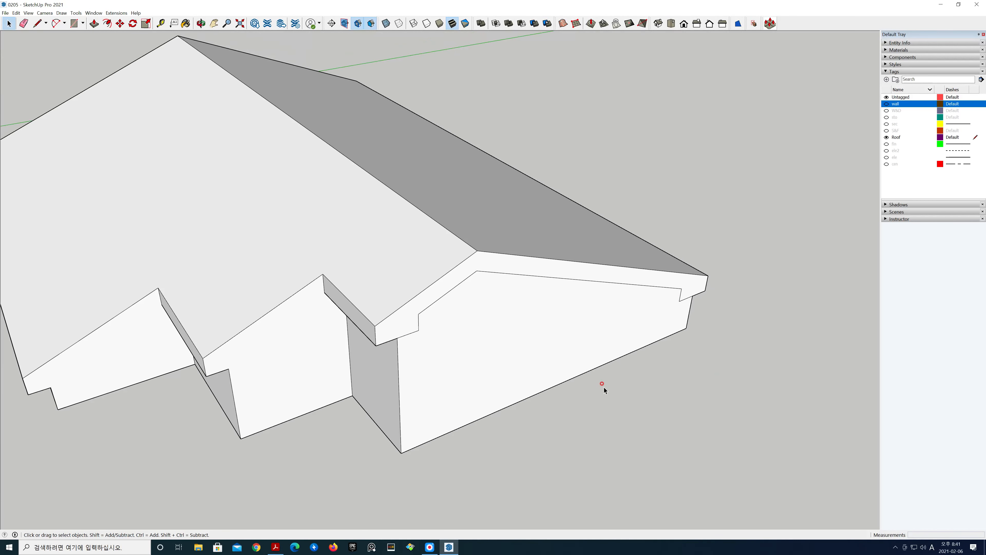
{"action": "middle_click_drag", "start_coordinate": [559, 410], "coordinate": [586, 379]}
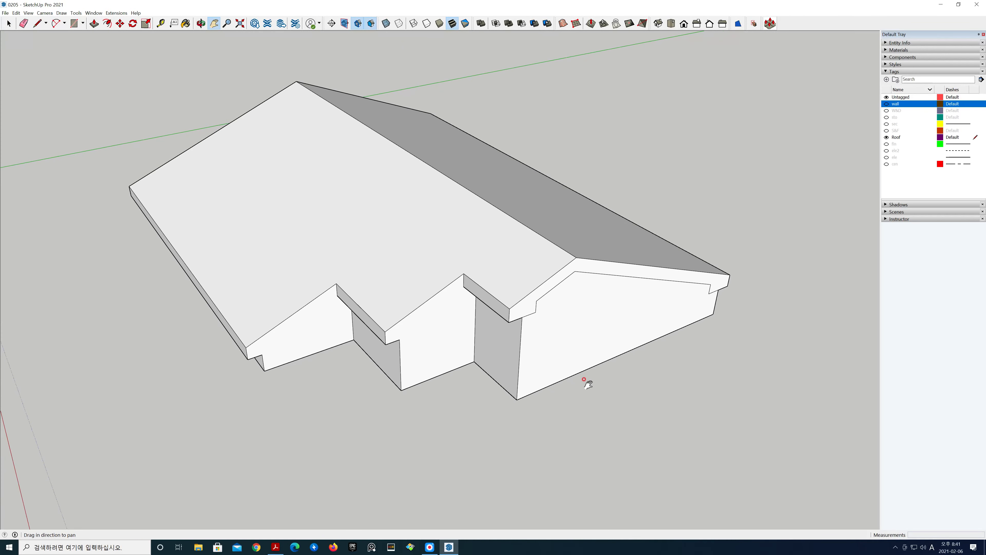
{"action": "middle_click_drag", "start_coordinate": [489, 403], "coordinate": [482, 368], "text": "shift"}
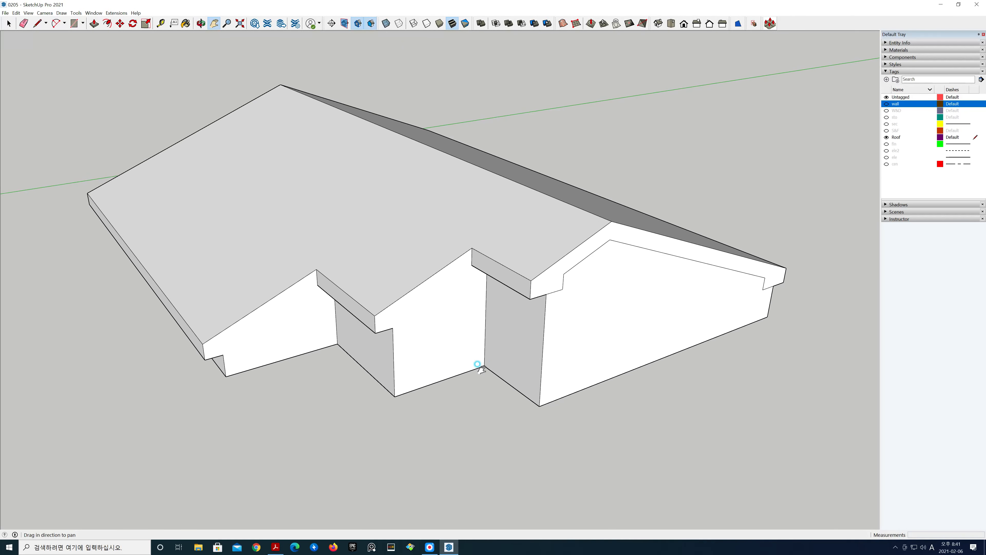
{"action": "scroll", "coordinate": [480, 367], "scroll_direction": "up", "scroll_amount": 2}
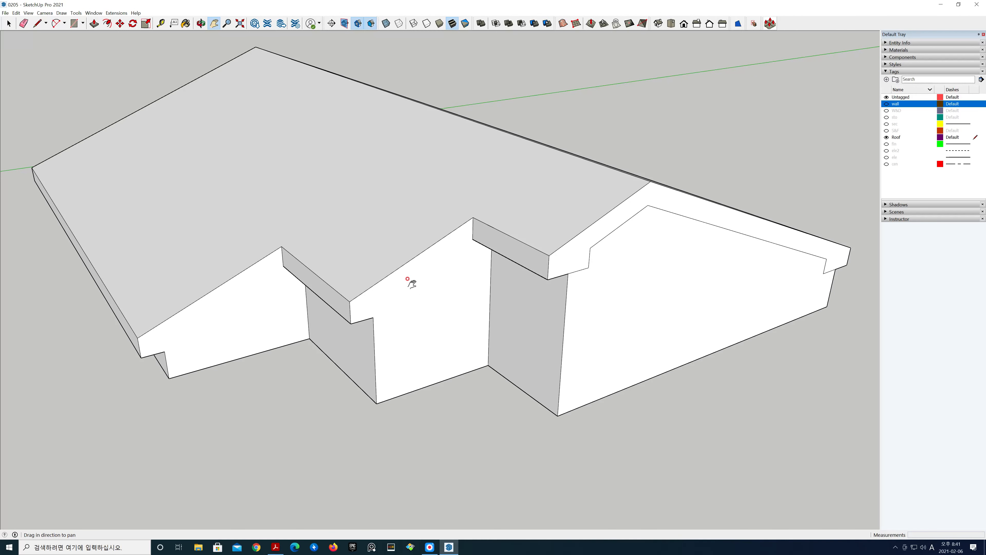
{"action": "left_click", "coordinate": [406, 263]}
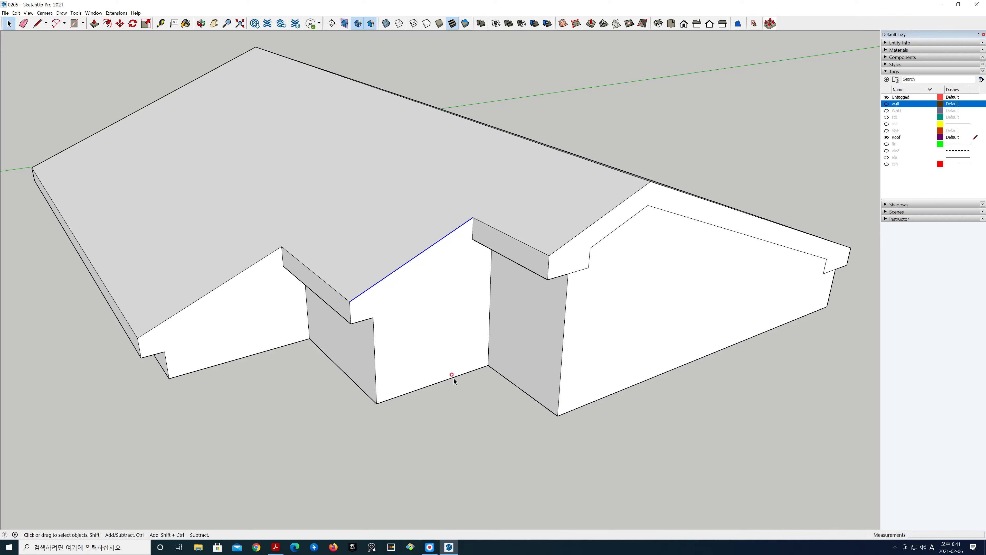
{"action": "left_click", "coordinate": [468, 426]}
{"action": "key", "text": "m"}
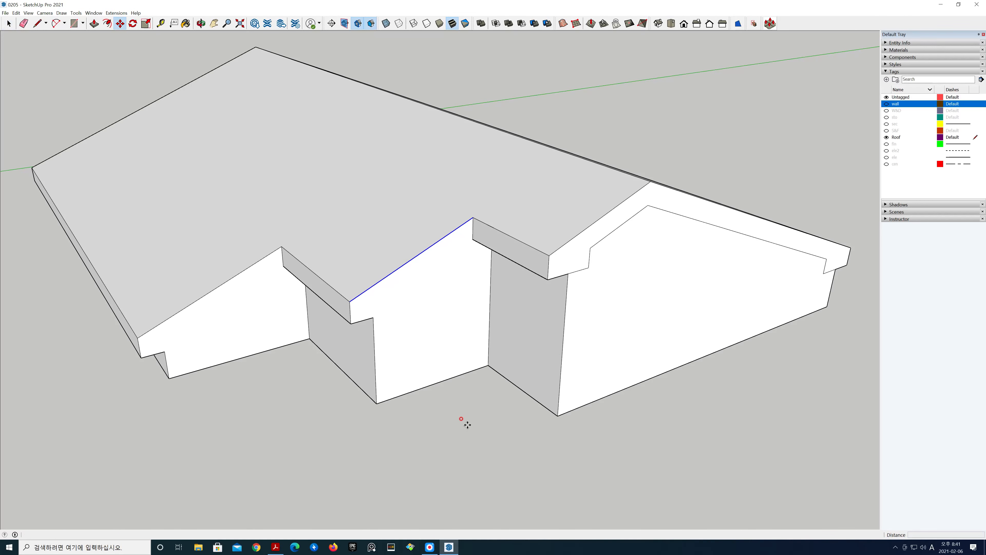
{"action": "left_click", "coordinate": [351, 302]}
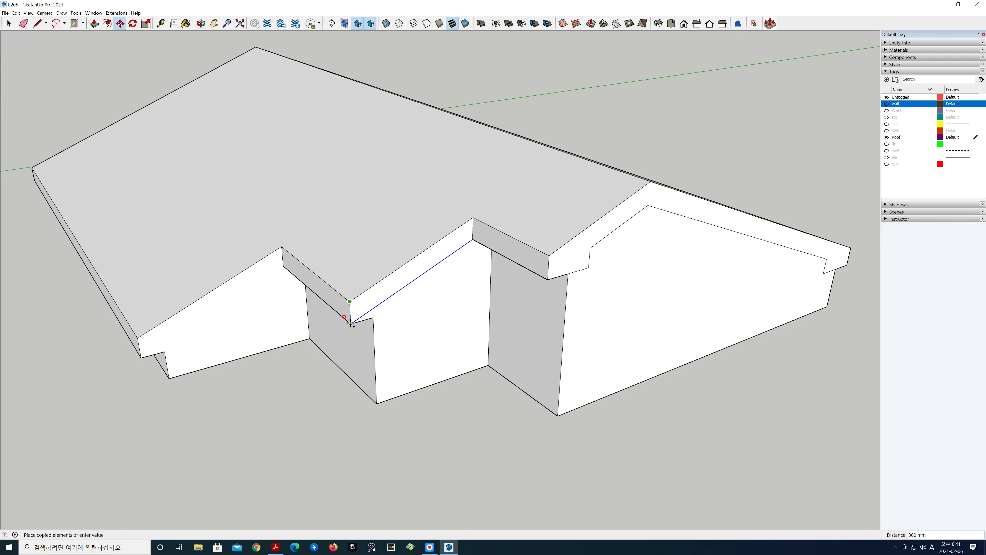
{"action": "left_click", "coordinate": [350, 323]}
{"action": "key", "text": "space"}
{"action": "left_click", "coordinate": [314, 406]}
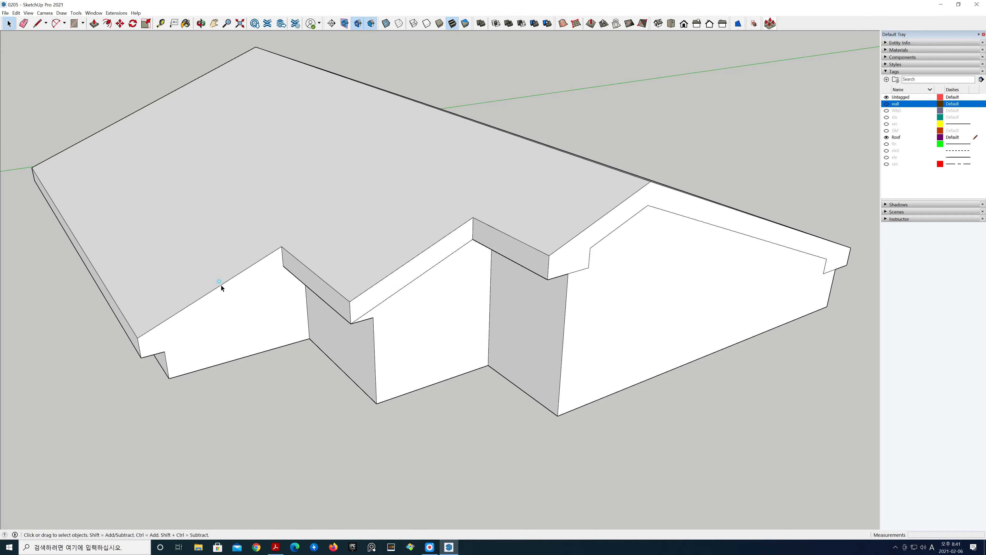
- Copy the lowest gable section's sloping edge straight down to the eave's lower corner
{"action": "left_click", "coordinate": [222, 285]}
{"action": "key", "text": "m"}
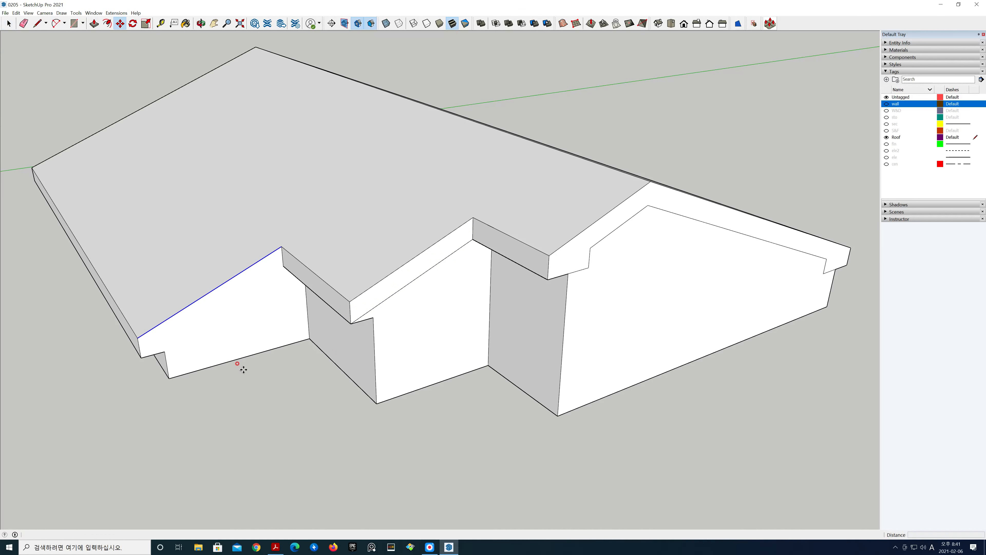
{"action": "left_click", "coordinate": [139, 338]}
{"action": "left_click", "coordinate": [141, 357]}
{"action": "key", "text": "space"}
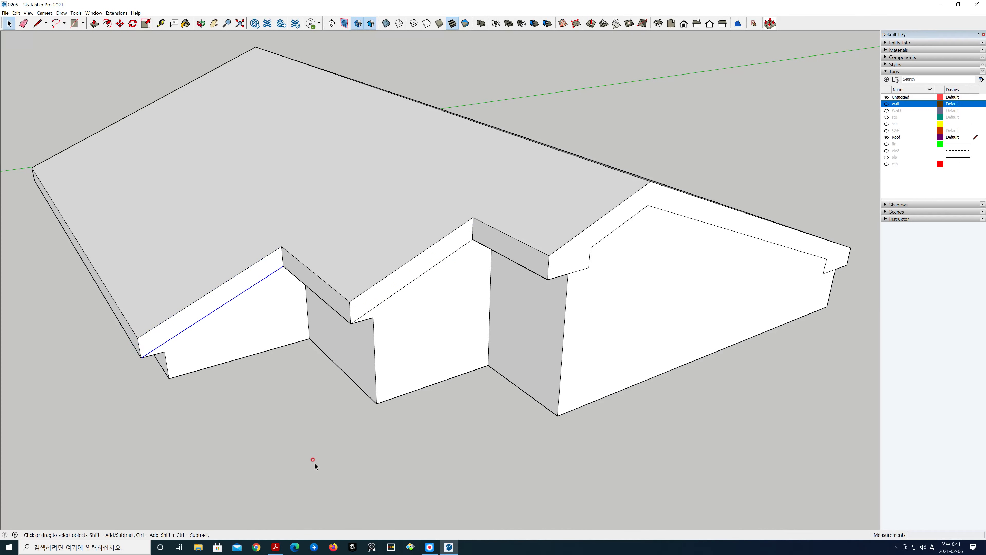
{"action": "left_click", "coordinate": [315, 464]}
- Place a vertical guide 320 mm in from the outer wall edge of the lowest gable face
{"action": "key", "text": "t"}
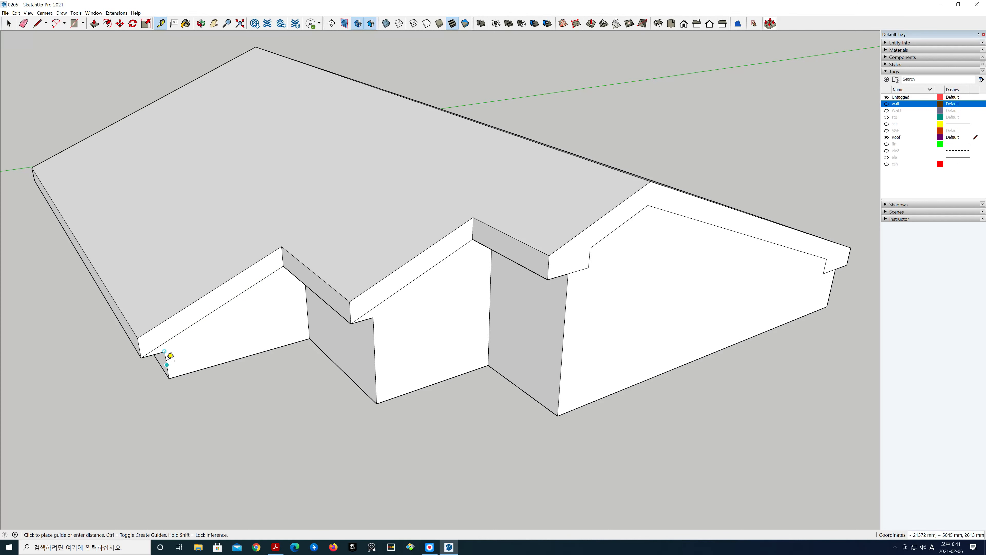
{"action": "left_click", "coordinate": [167, 364]}
{"action": "type", "text": "320"}
{"action": "key", "text": "Return"}
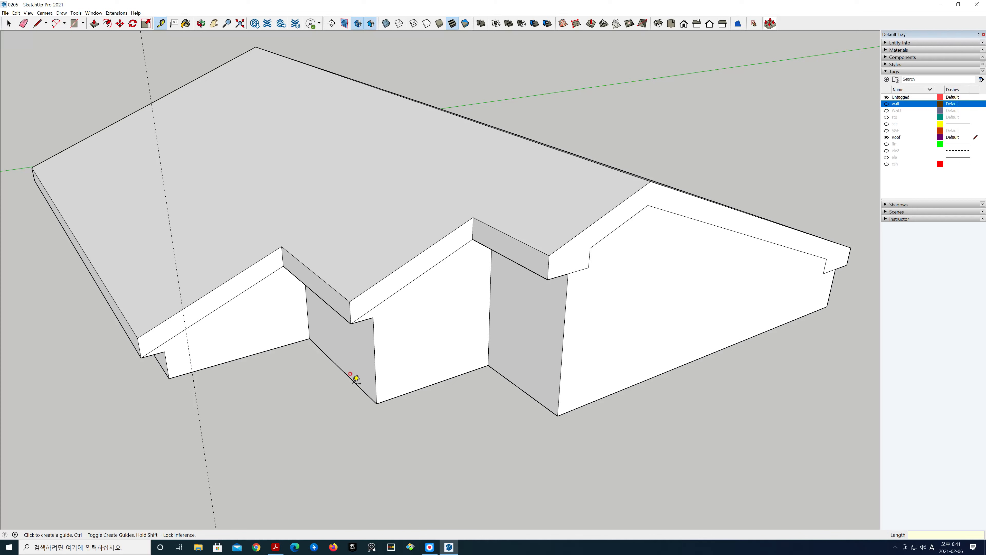
- Try to place a 320 mm guide from the middle gable's outer wall edge, and undo it
{"action": "left_click", "coordinate": [376, 374]}
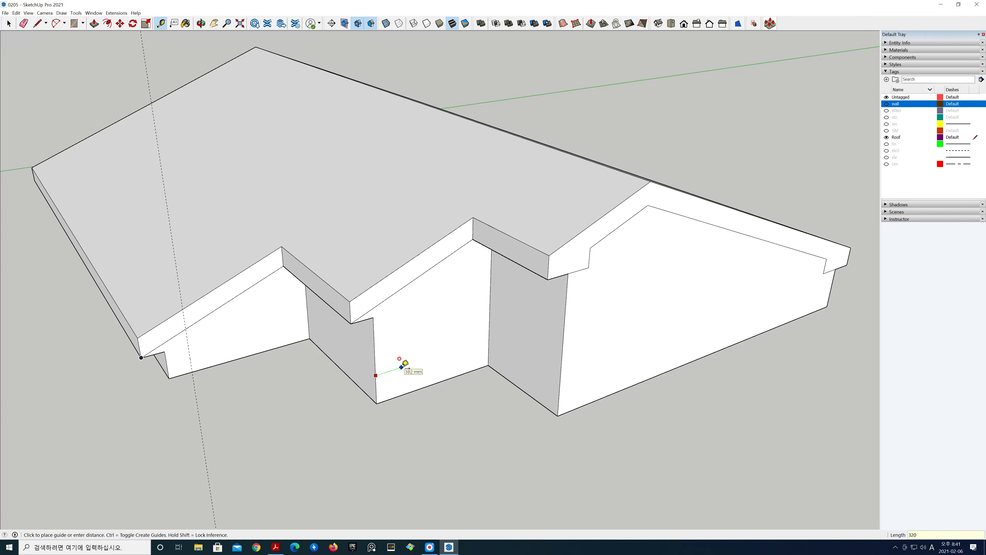
{"action": "key", "text": "Return"}
{"action": "key", "text": "space"}
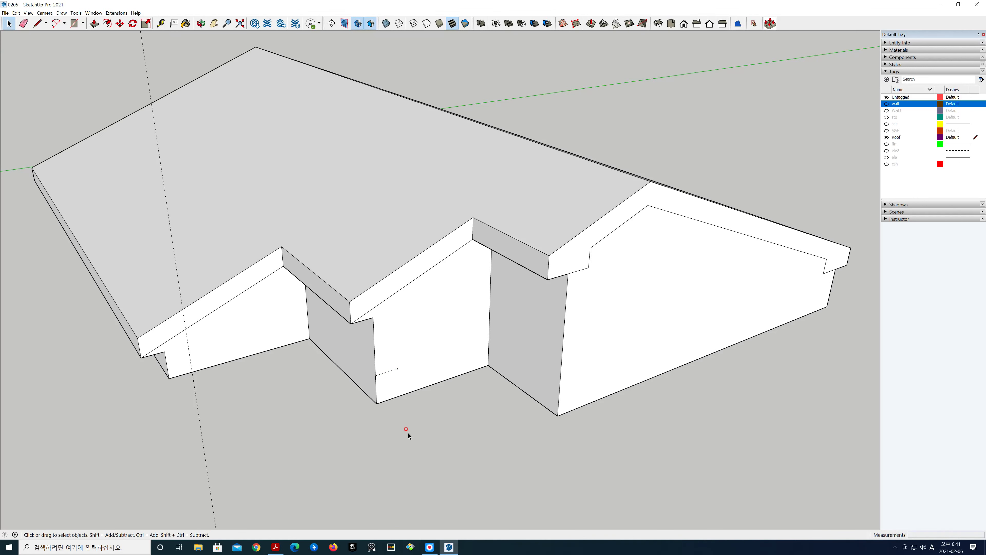
{"action": "key", "text": "ctrl+z"}
{"action": "key", "text": "t"}
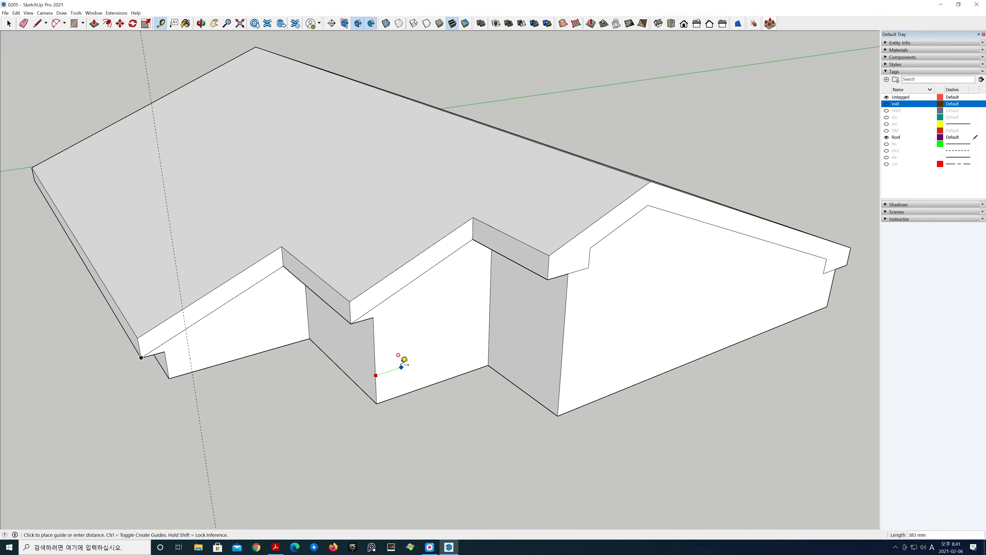
{"action": "key", "text": "Escape"}
- Place a vertical guide 320 mm in from the outer wall edge of the middle gable face
{"action": "middle_click_drag", "start_coordinate": [389, 428], "coordinate": [372, 357]}
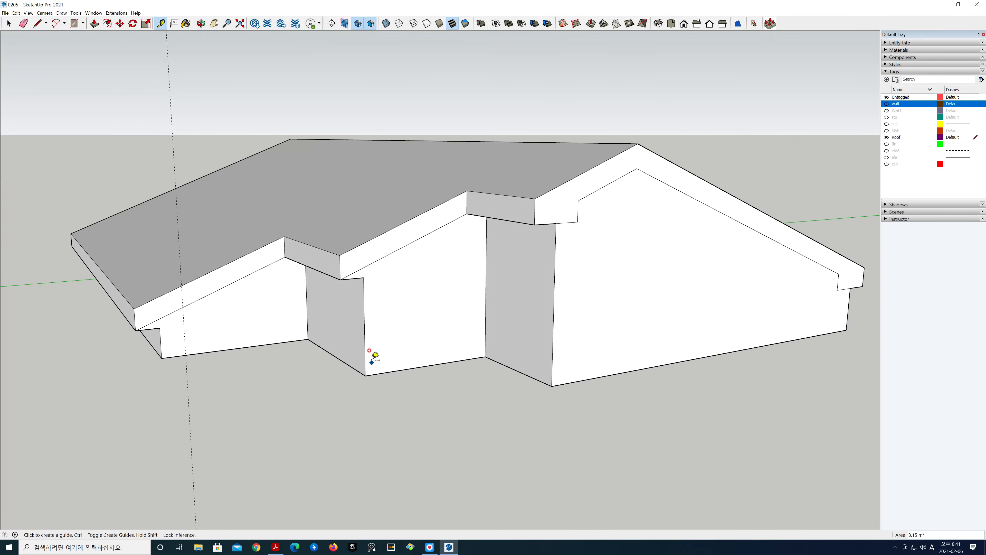
{"action": "left_click", "coordinate": [364, 311]}
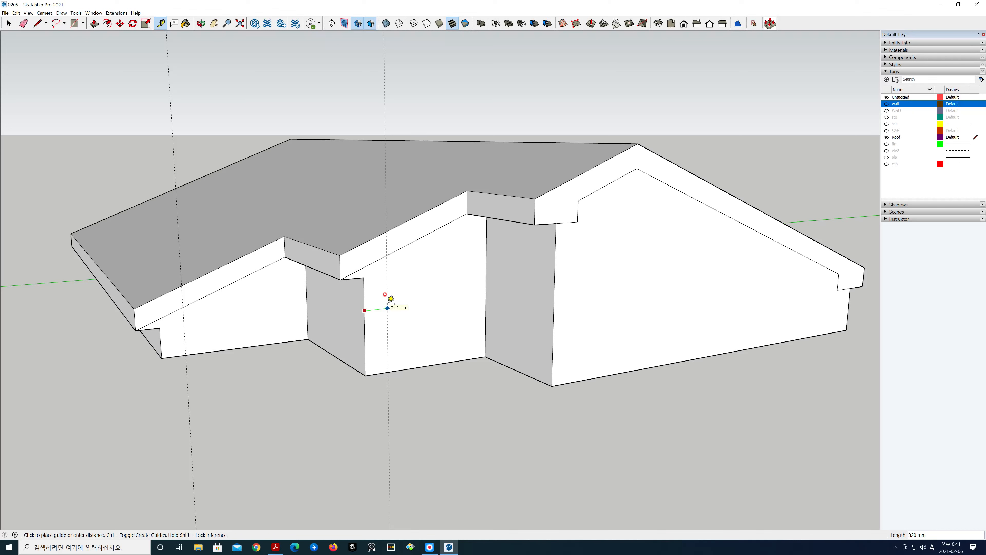
{"action": "left_click", "coordinate": [389, 303]}
{"action": "key", "text": "space"}
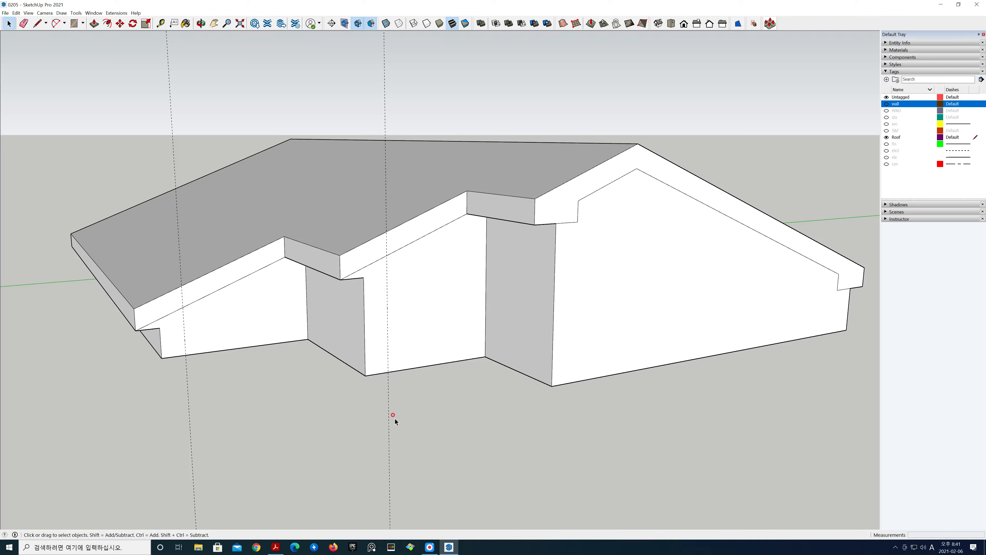
- Draw the middle gable's eave return from the wall's top corner level to the guide and up to the copied slope line
{"action": "key", "text": "l"}
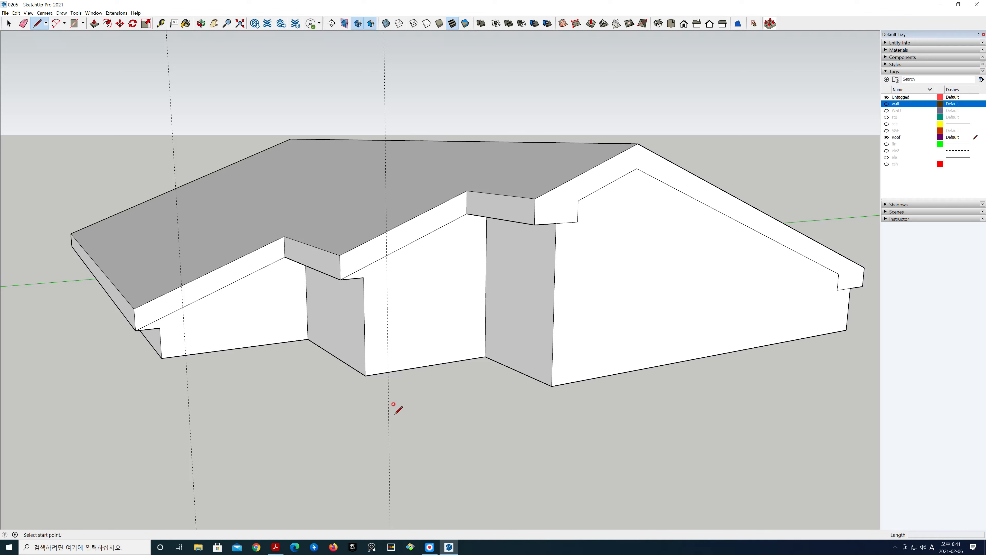
{"action": "left_click", "coordinate": [363, 277]}
{"action": "left_click", "coordinate": [387, 274]}
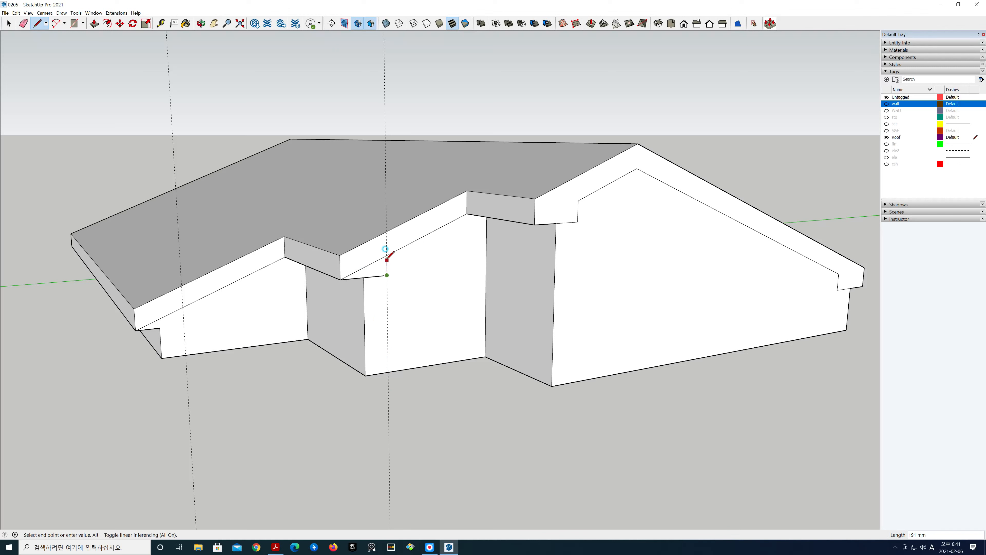
{"action": "left_click", "coordinate": [386, 255]}
{"action": "key", "text": "space"}
- Draw the lowest gable's eave return, 320 mm level to its guide and straight up to the copied slope line
{"action": "key", "text": "l"}
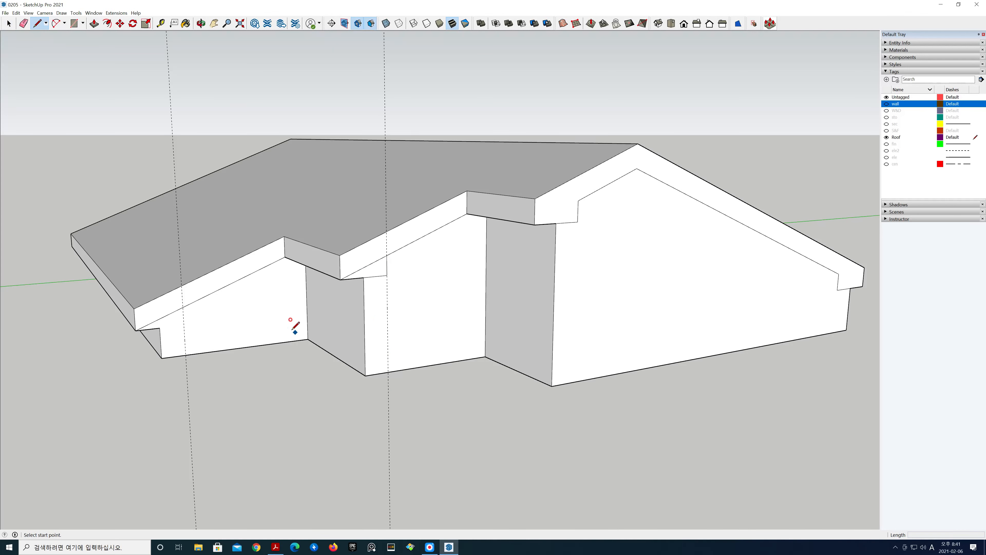
{"action": "left_click", "coordinate": [159, 327]}
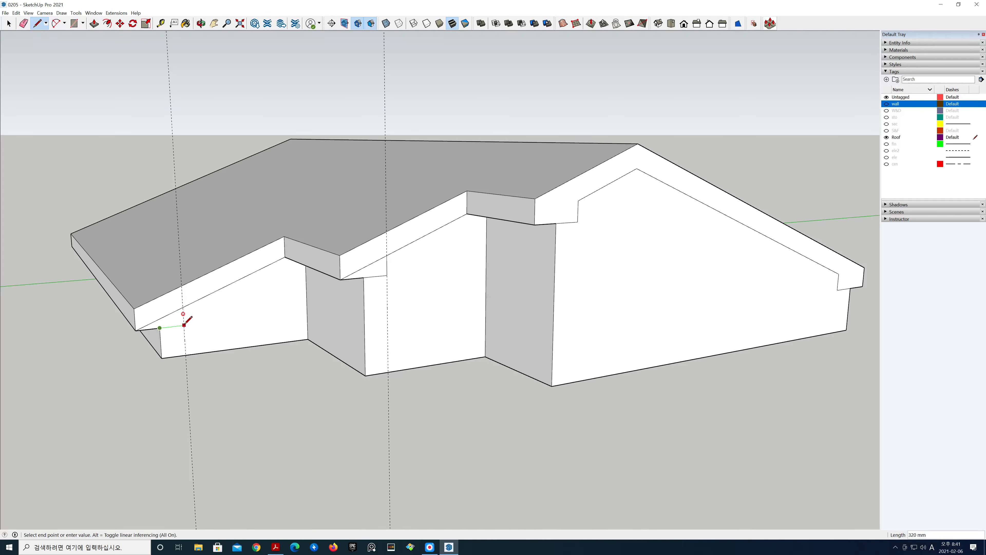
{"action": "left_click", "coordinate": [184, 325]}
{"action": "left_click", "coordinate": [183, 308]}
{"action": "key", "text": "space"}
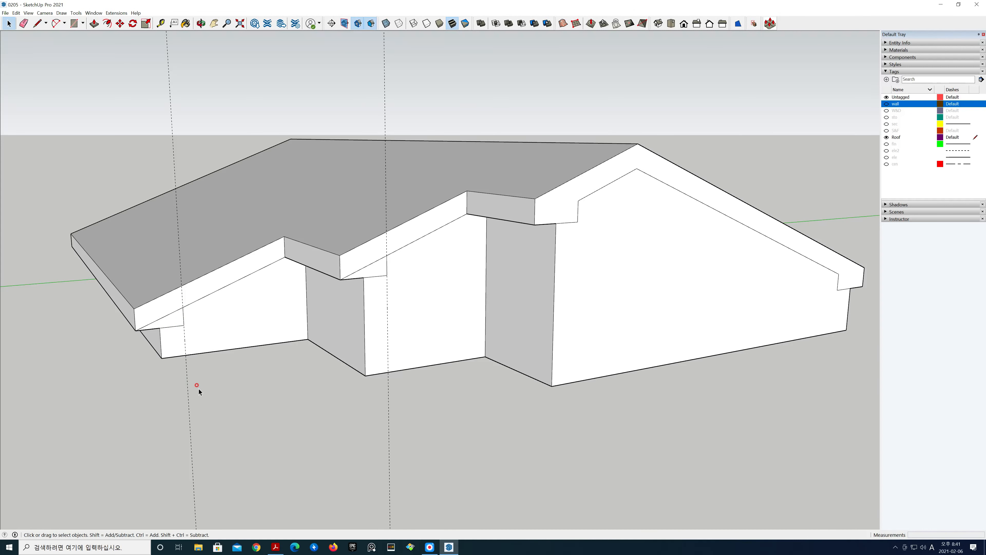
- Erase the slope line segments inside the lowest and middle gables' eave returns, along with both vertical guides
{"action": "key", "text": "e"}
{"action": "left_click", "coordinate": [171, 315]}
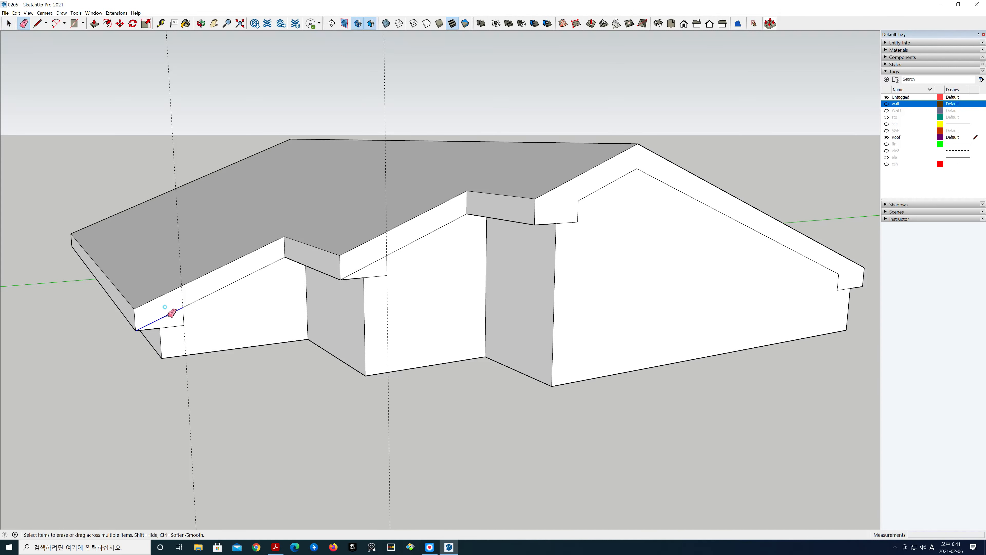
{"action": "left_click", "coordinate": [364, 267]}
{"action": "key", "text": "space"}
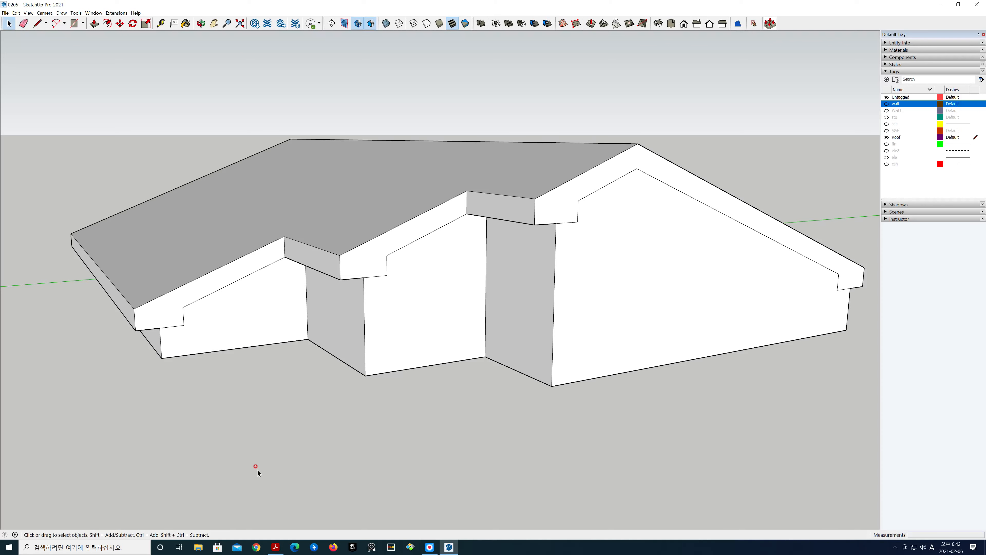
- Extrude the trim bands of all three stepped gable faces together with Joint Pull at a pull length of 310 mm
{"action": "middle_click_drag", "start_coordinate": [332, 473], "coordinate": [540, 514]}
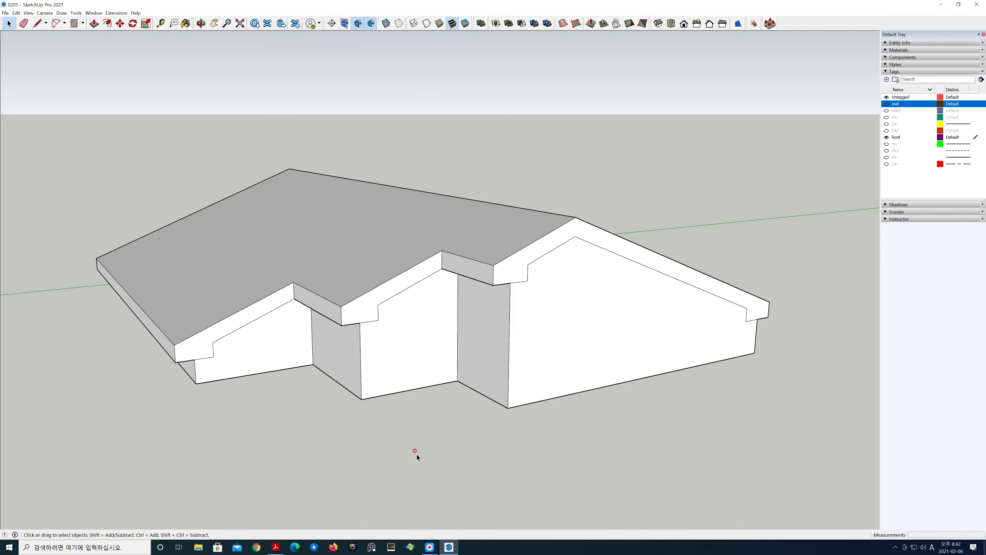
{"action": "left_click", "coordinate": [232, 325]}
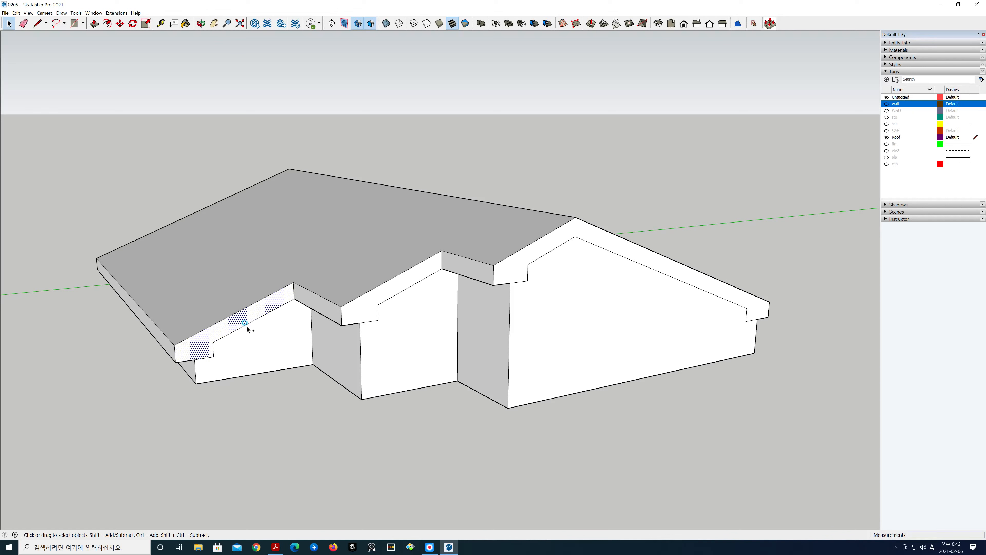
{"action": "left_click", "coordinate": [384, 295], "text": "ctrl"}
{"action": "left_click", "coordinate": [541, 248], "text": "ctrl"}
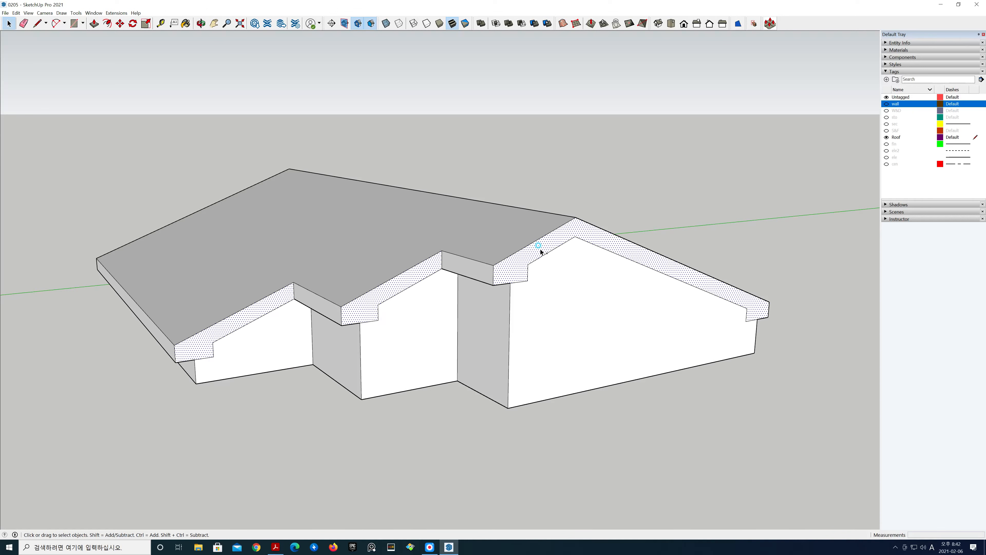
{"action": "left_click", "coordinate": [771, 25]}
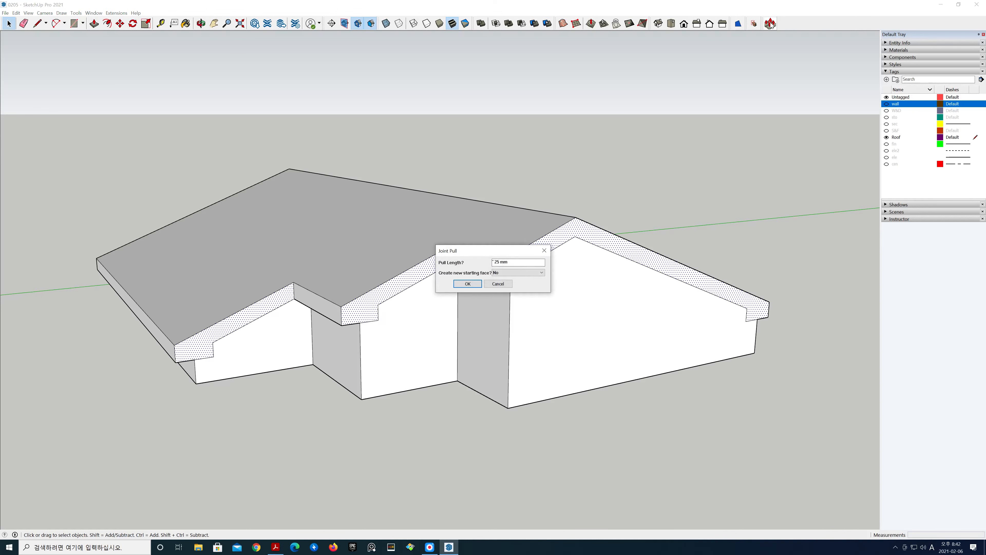
{"action": "left_click_drag", "start_coordinate": [518, 261], "coordinate": [441, 266]}
{"action": "type", "text": "310"}
{"action": "key", "text": "Return"}
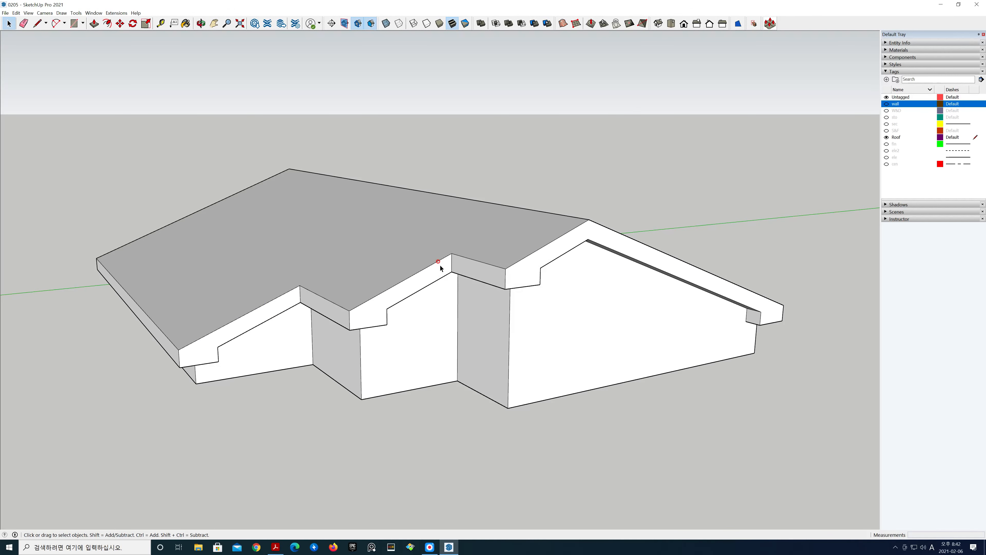
{"action": "middle_click_drag", "start_coordinate": [665, 467], "coordinate": [646, 260]}
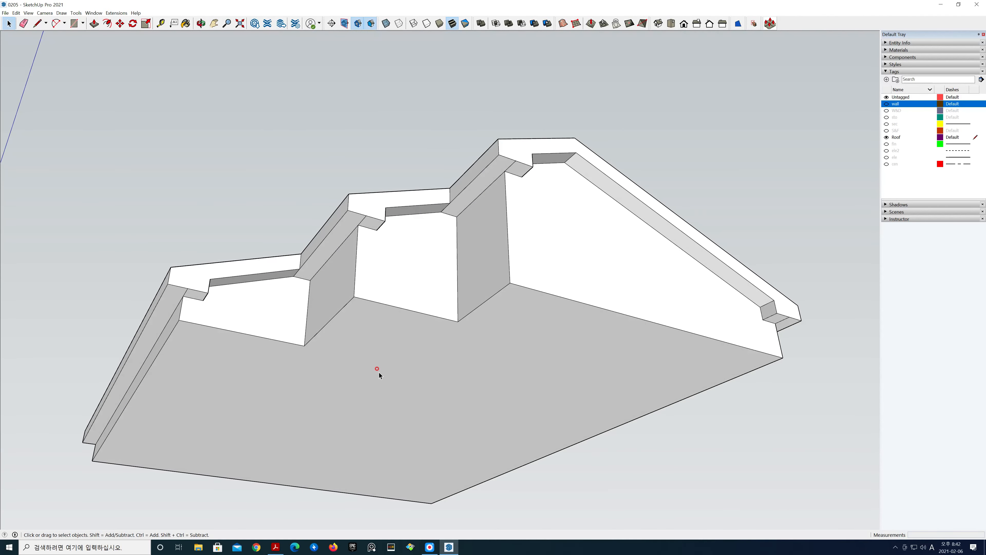
{"action": "key", "text": "e"}
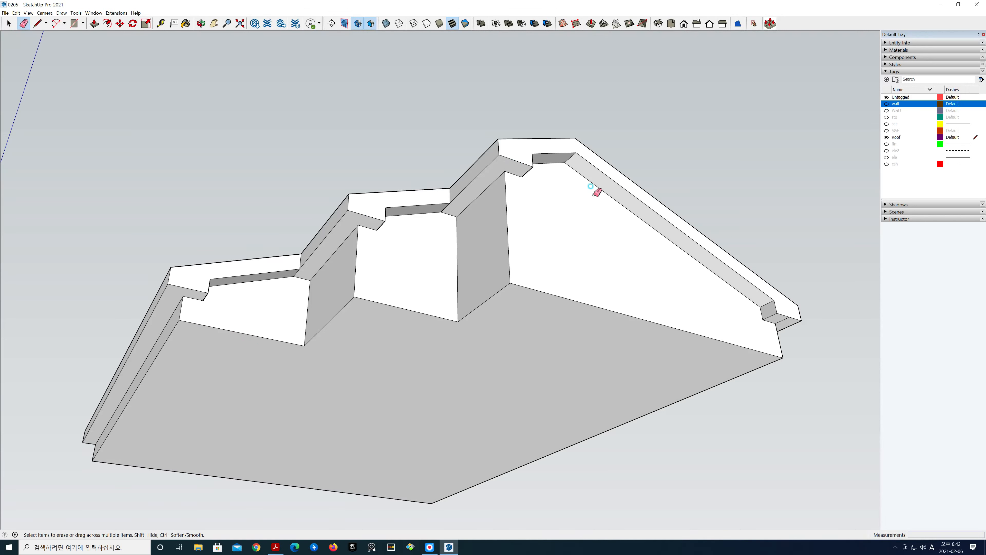
{"action": "key", "text": "space"}
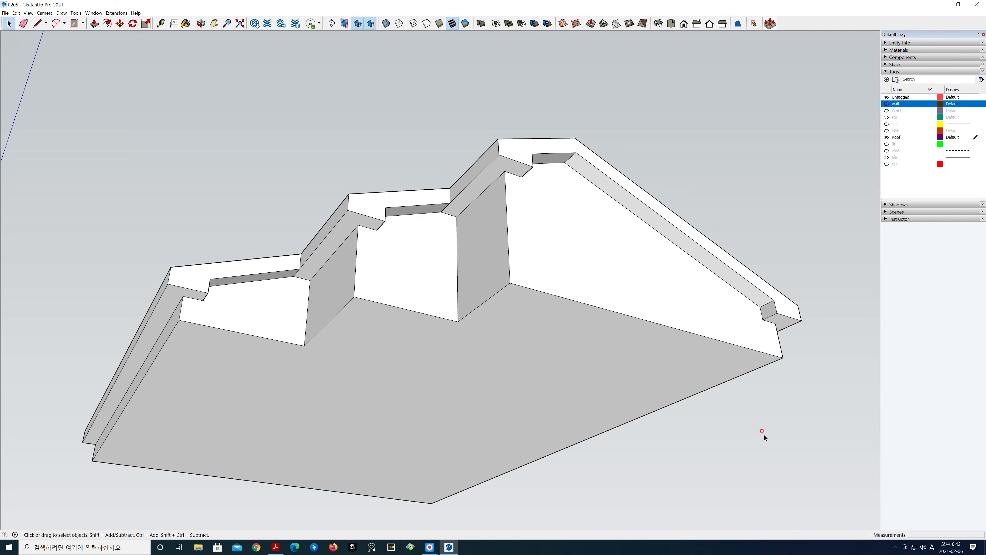
- Copy both sloping edges of the plain gable at the roof's opposite end straight down 300 mm to the eave's lower corner
{"action": "middle_click_drag", "start_coordinate": [633, 324], "coordinate": [490, 299]}
{"action": "scroll", "coordinate": [546, 368], "scroll_direction": "up", "scroll_amount": 1}
{"action": "scroll", "coordinate": [530, 365], "scroll_direction": "down", "scroll_amount": 1}
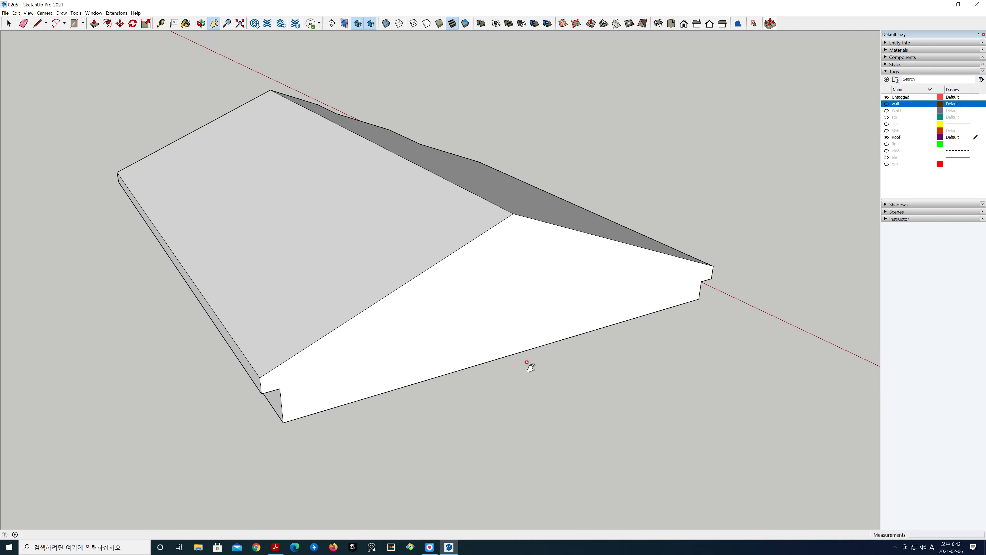
{"action": "key", "text": "space"}
{"action": "left_click", "coordinate": [397, 290]}
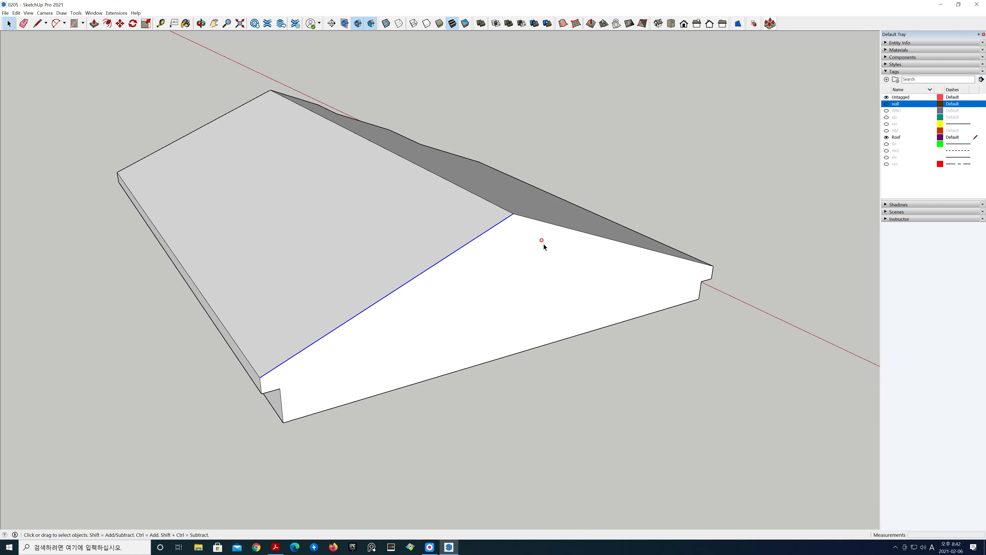
{"action": "left_click", "coordinate": [546, 220], "text": "shift"}
{"action": "key", "text": "m"}
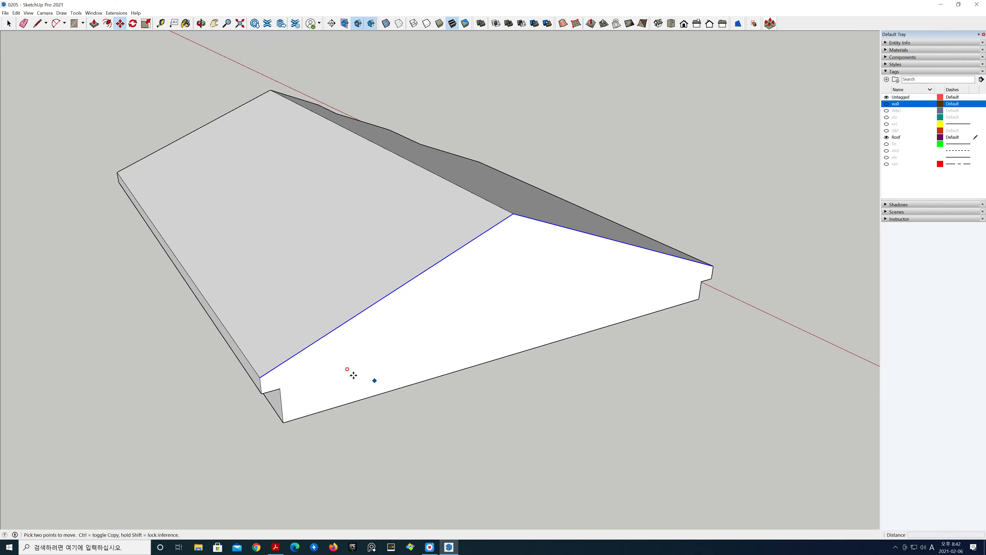
{"action": "left_click", "coordinate": [260, 377]}
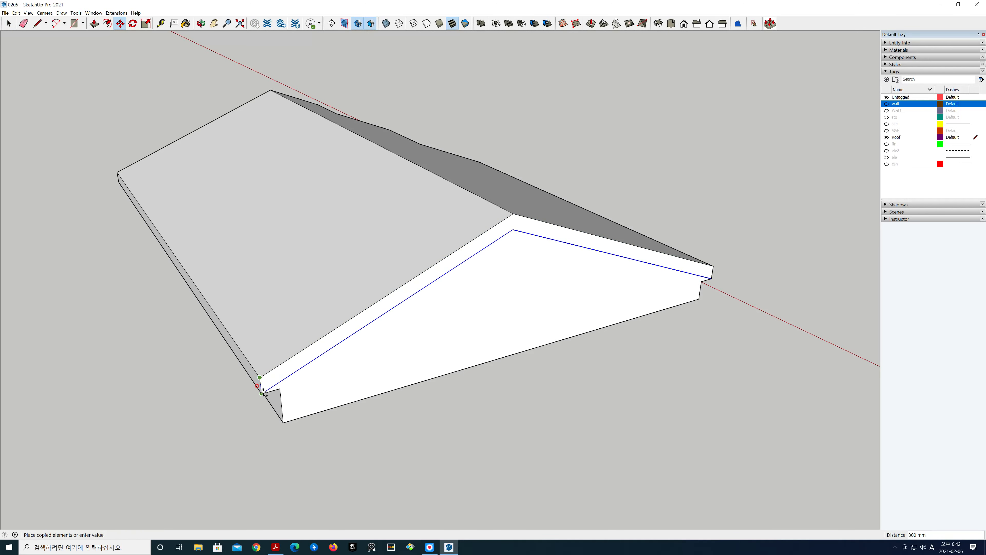
{"action": "left_click", "coordinate": [262, 393]}
- Place vertical guides 320 mm in from both wall edges of the opposite gable face
{"action": "key", "text": "o"}
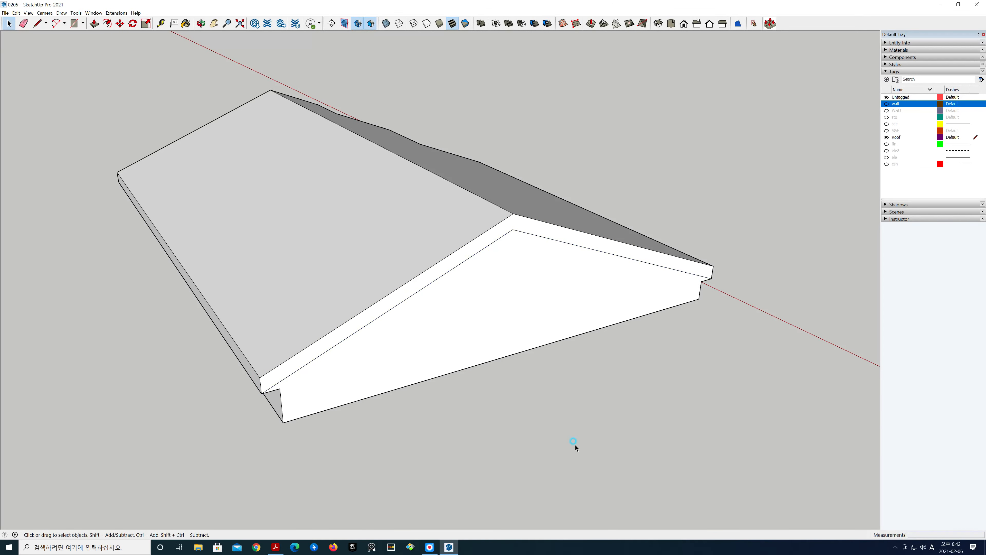
{"action": "left_click_drag", "start_coordinate": [574, 443], "coordinate": [488, 420]}
{"action": "key", "text": "space"}
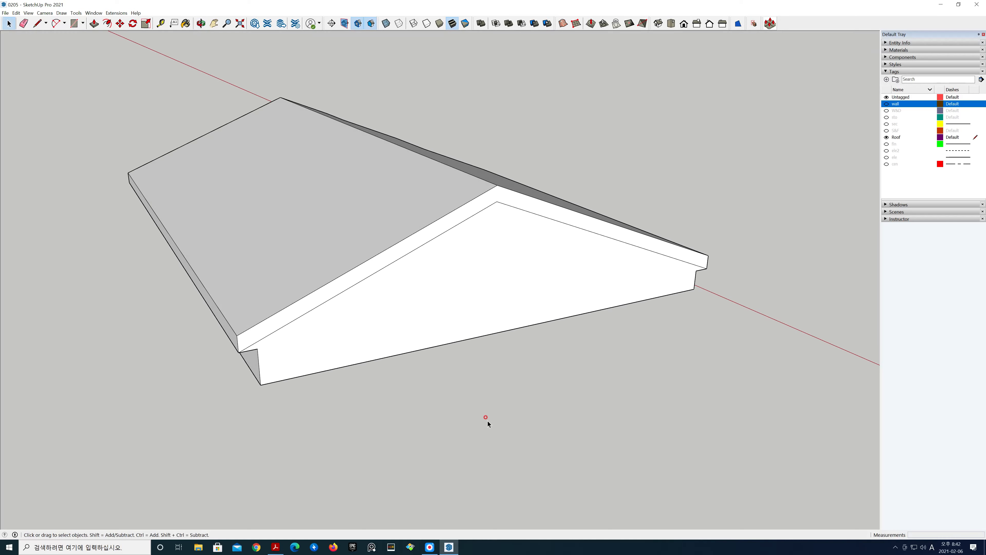
{"action": "key", "text": "t"}
{"action": "left_click", "coordinate": [259, 367]}
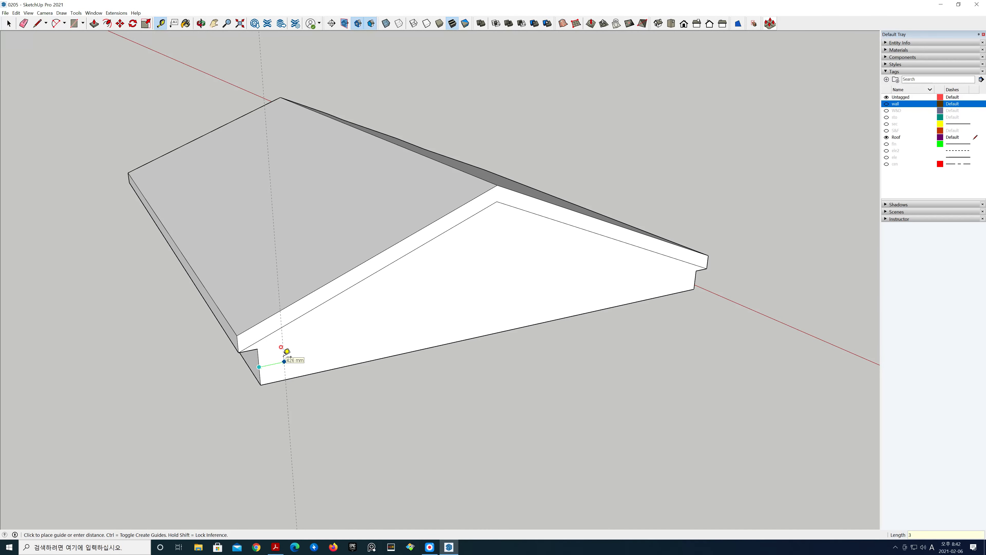
{"action": "type", "text": "320"}
{"action": "key", "text": "Return"}
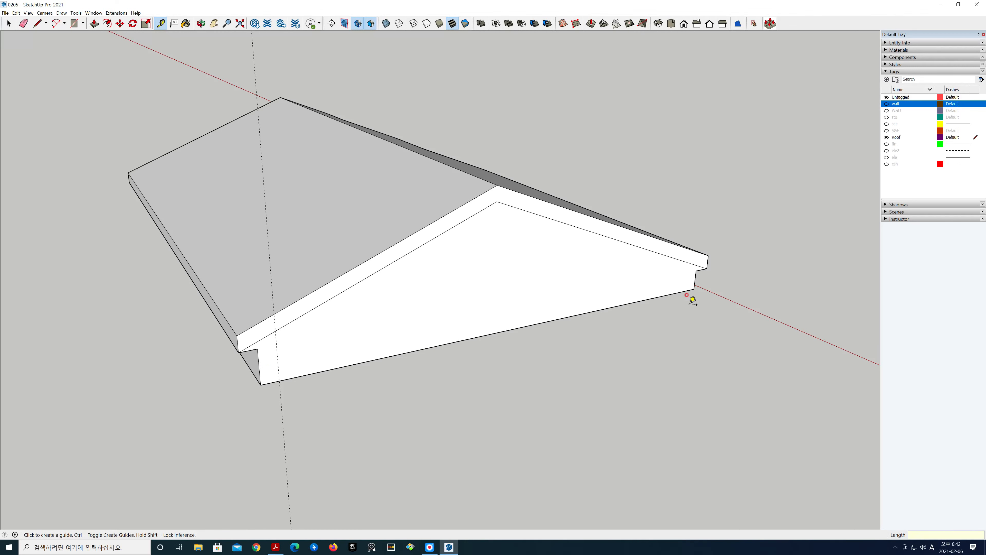
{"action": "left_click", "coordinate": [696, 279]}
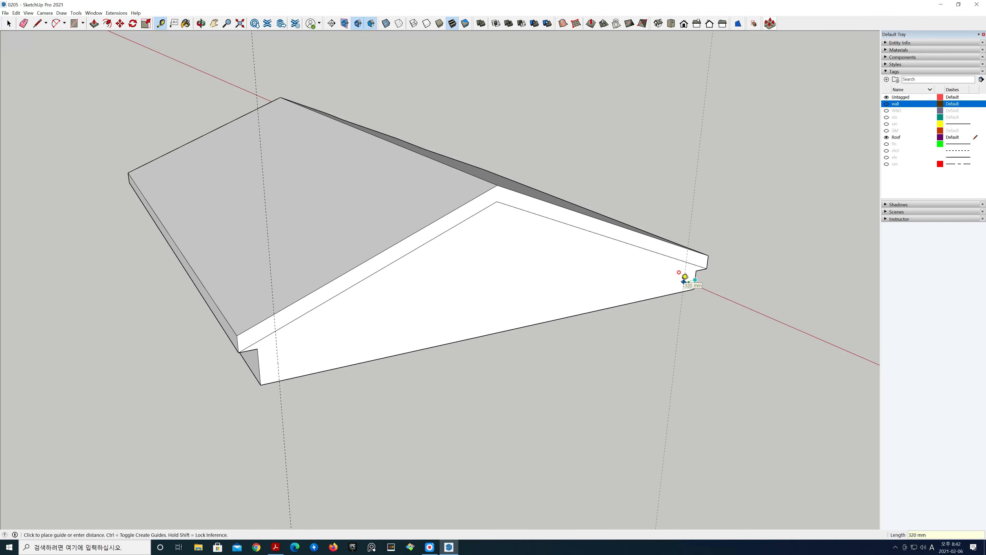
{"action": "left_click", "coordinate": [685, 277]}
{"action": "key", "text": "space"}
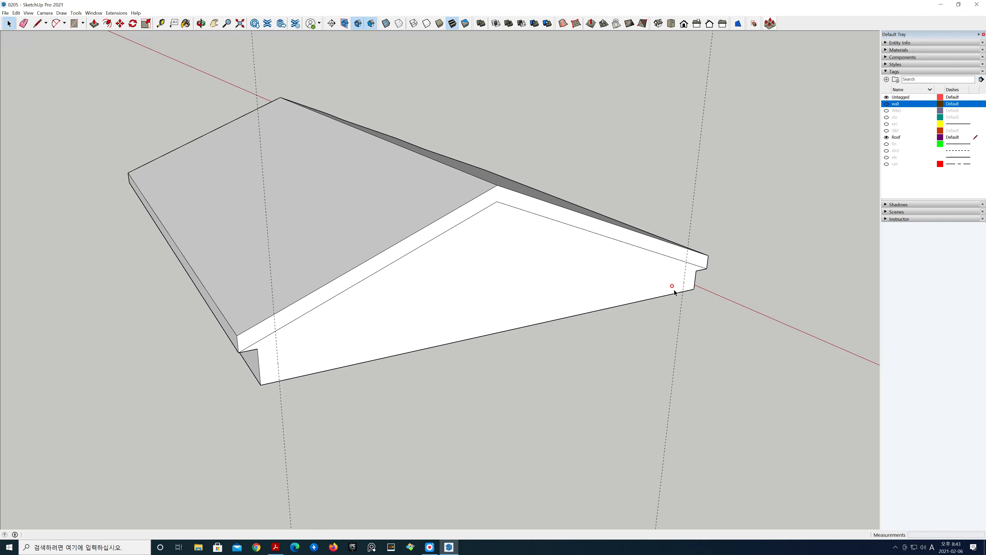
- Draw eave return lines on the opposite gable face, from both wall corners inward to the vertical guides and up to the lower slope lines
{"action": "key", "text": "l"}
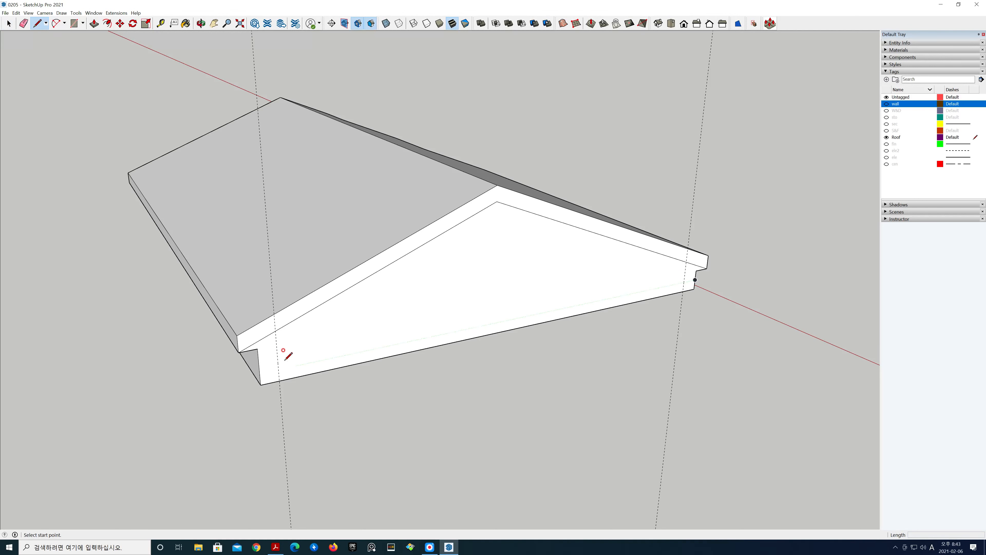
{"action": "left_click", "coordinate": [257, 349]}
{"action": "left_click", "coordinate": [276, 344]}
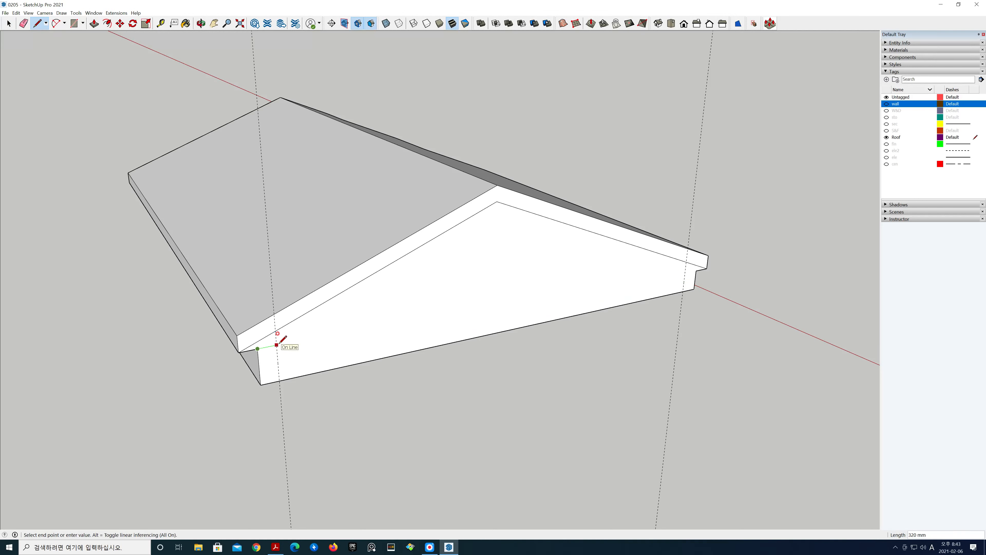
{"action": "left_click", "coordinate": [276, 331]}
{"action": "key", "text": "space"}
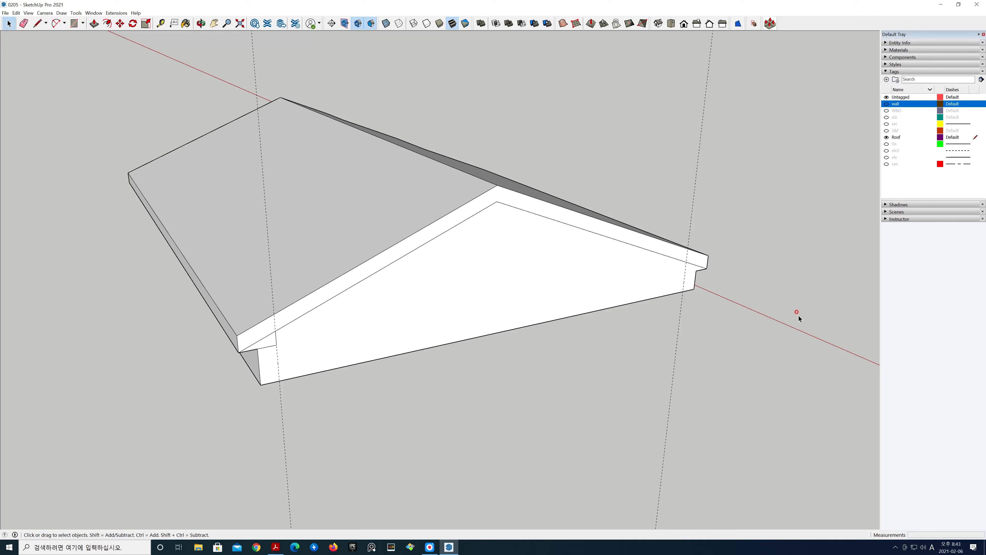
{"action": "key", "text": "l"}
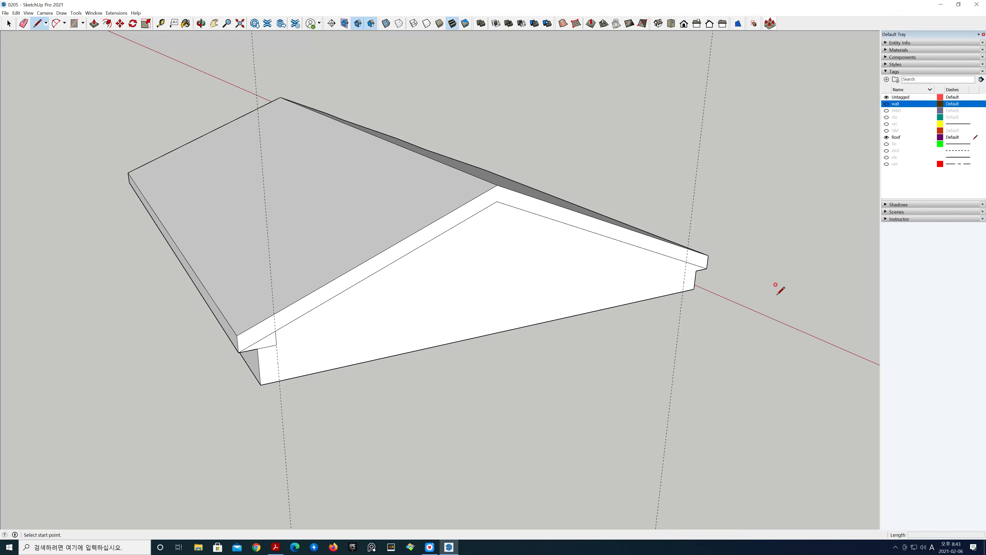
{"action": "left_click", "coordinate": [696, 271]}
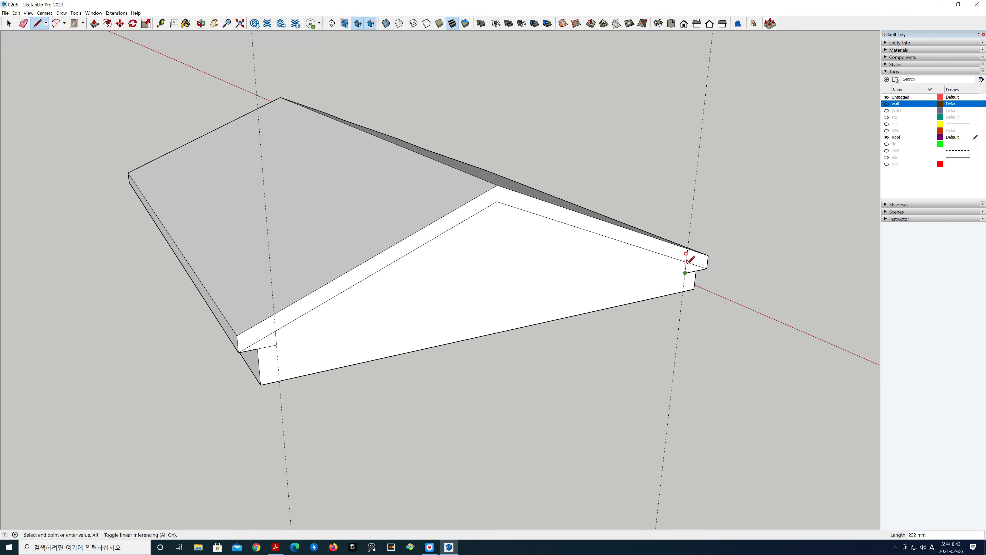
{"action": "left_click", "coordinate": [686, 261]}
{"action": "key", "text": "space"}
- Erase both vertical guides and the slope line segments inside the opposite gable's two eave returns
{"action": "key", "text": "e"}
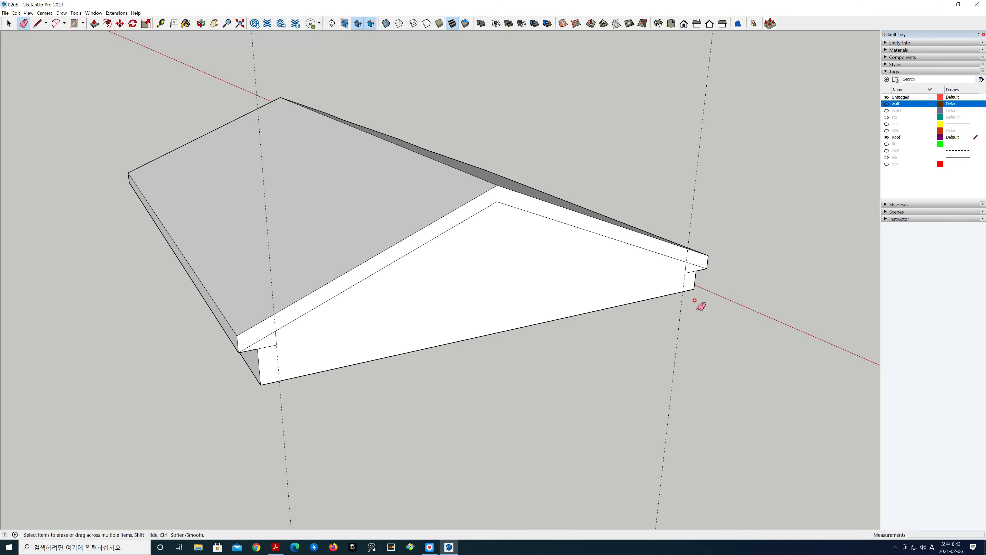
{"action": "mouse_move", "coordinate": [700, 303]}
{"action": "left_mouse_down"}
{"action": "mouse_move", "coordinate": [651, 356]}
{"action": "mouse_move", "coordinate": [278, 469]}
{"action": "mouse_move", "coordinate": [285, 429]}
{"action": "left_mouse_up"}
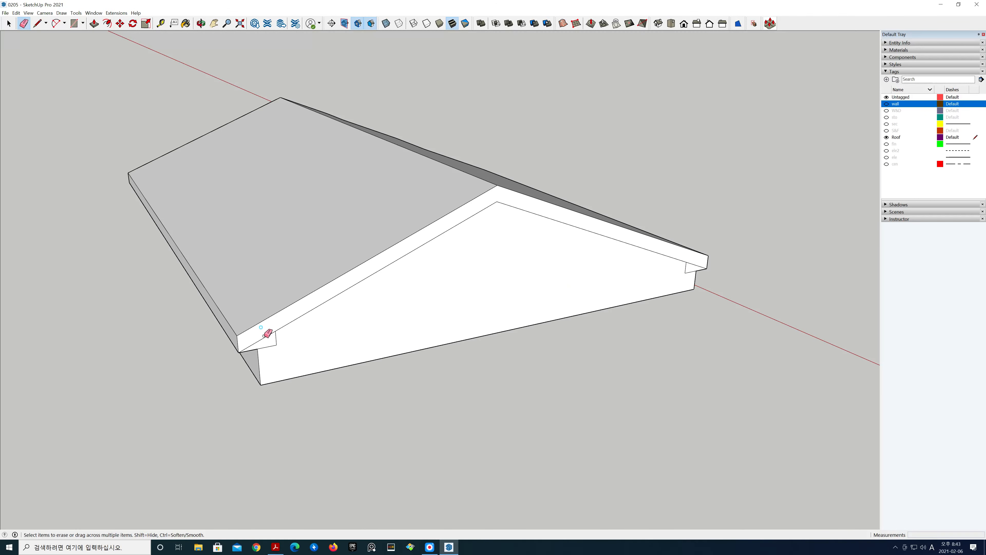
{"action": "left_click", "coordinate": [260, 342]}
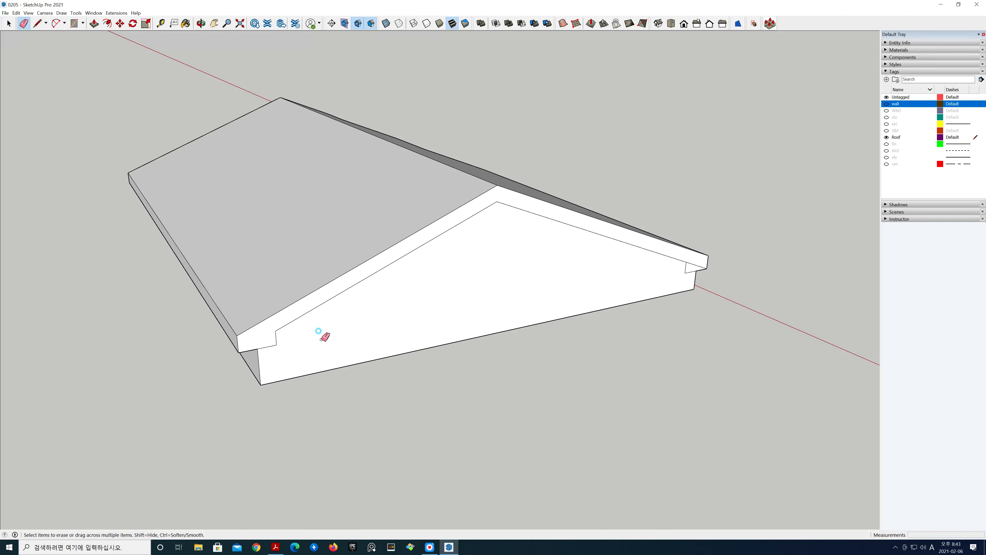
{"action": "left_click", "coordinate": [696, 266]}
{"action": "key", "text": "space"}
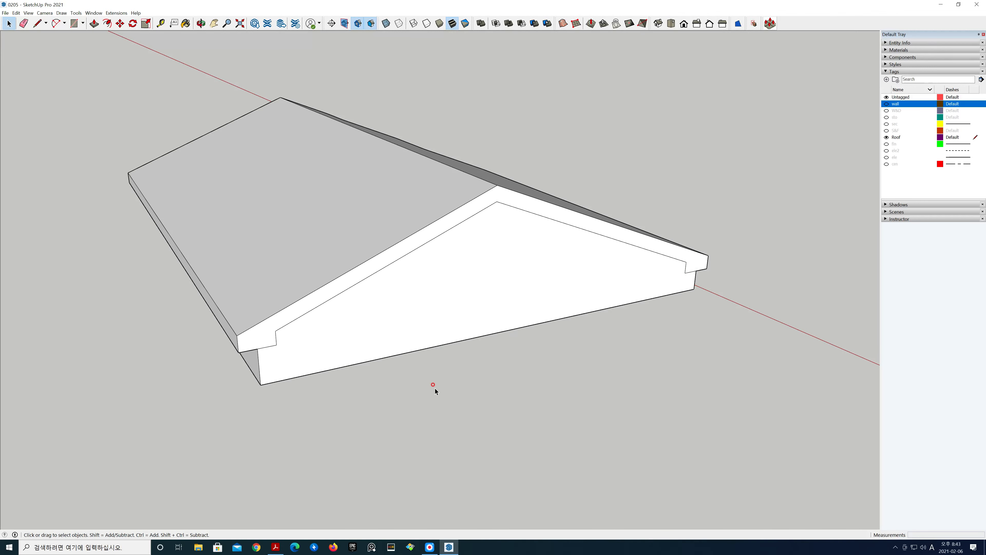
- Extrude the opposite gable's trim band outward 310 mm with Push/Pull
{"action": "middle_click_drag", "start_coordinate": [435, 389], "coordinate": [440, 315]}
{"action": "left_click", "coordinate": [440, 261]}
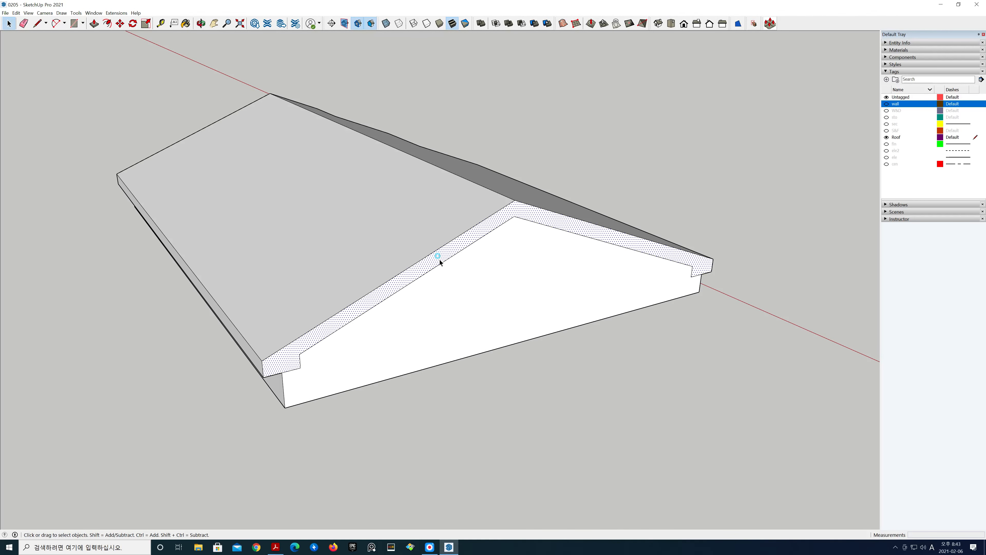
{"action": "key", "text": "p"}
{"action": "left_click", "coordinate": [439, 261]}
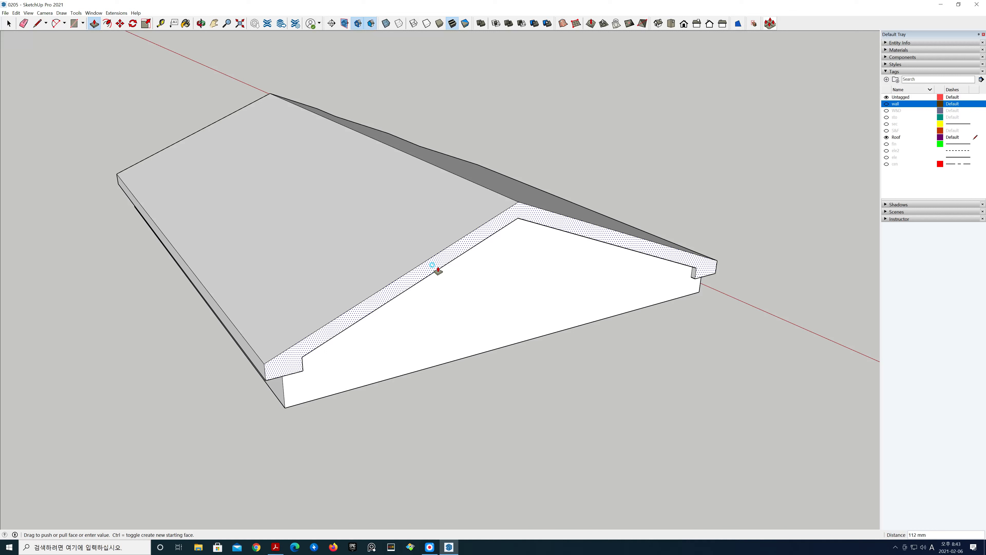
{"action": "left_click", "coordinate": [442, 286]}
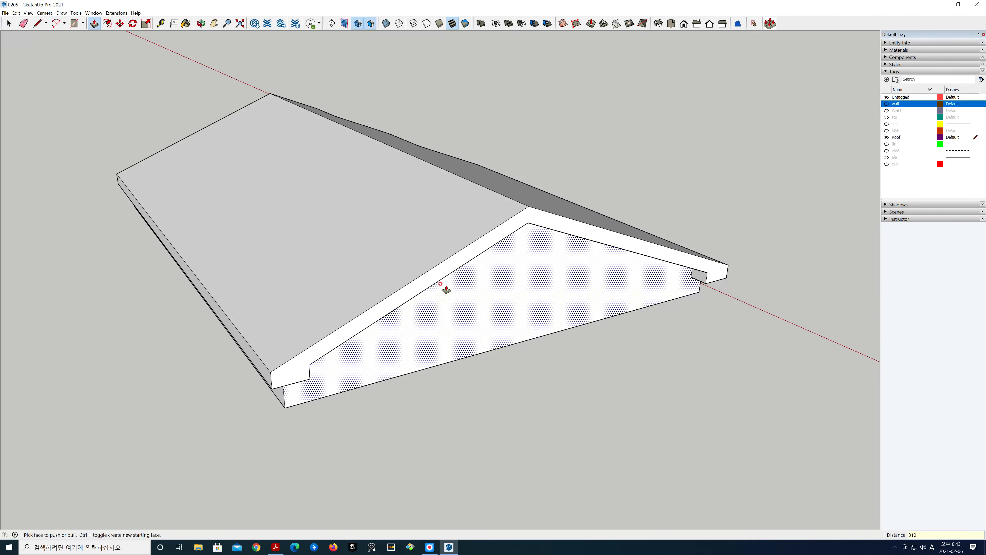
{"action": "key", "text": "Return"}
{"action": "key", "text": "space"}
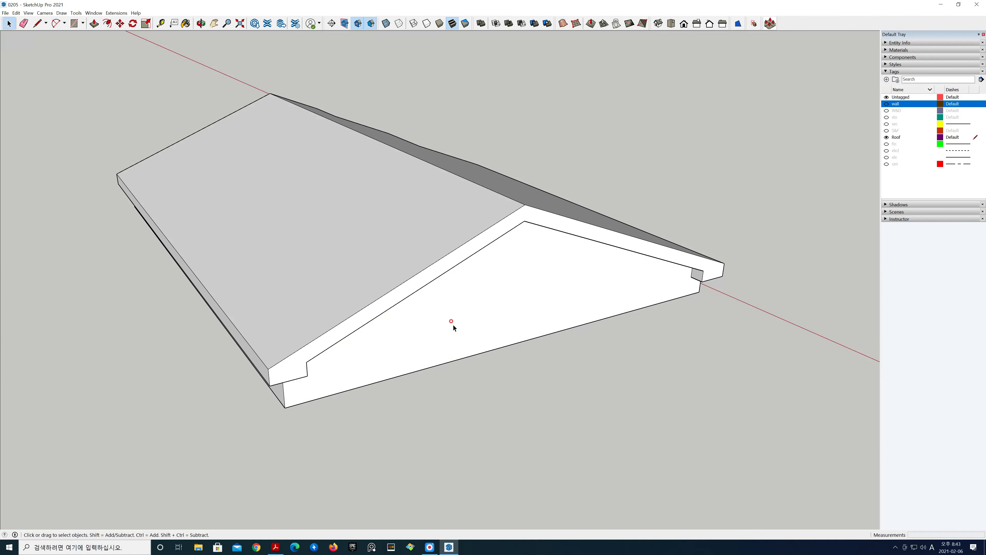
- Inspect the roof's underside and make all connected roof geometry into one group
{"action": "middle_click_drag", "start_coordinate": [485, 371], "coordinate": [498, 244]}
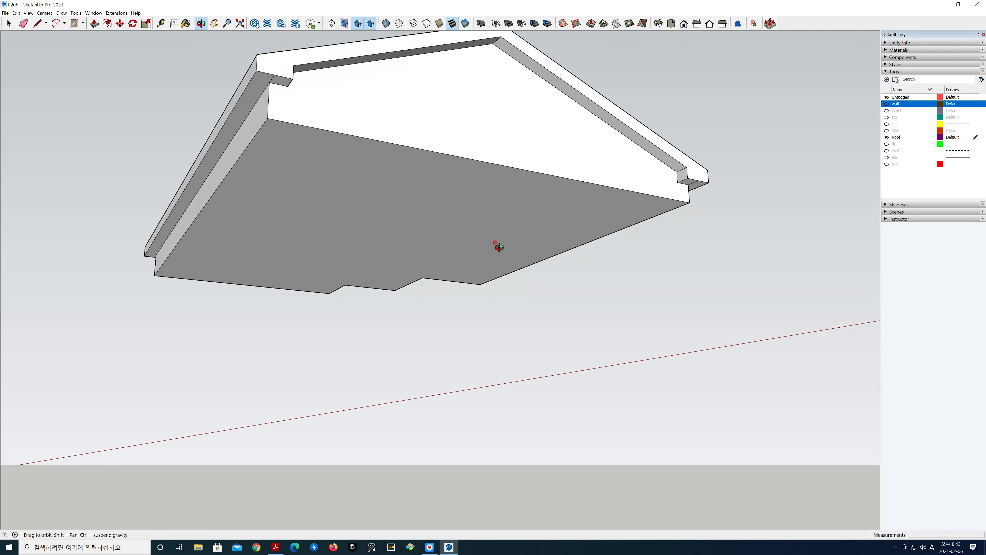
{"action": "middle_click_drag", "start_coordinate": [577, 237], "coordinate": [301, 191]}
{"action": "key", "text": "e"}
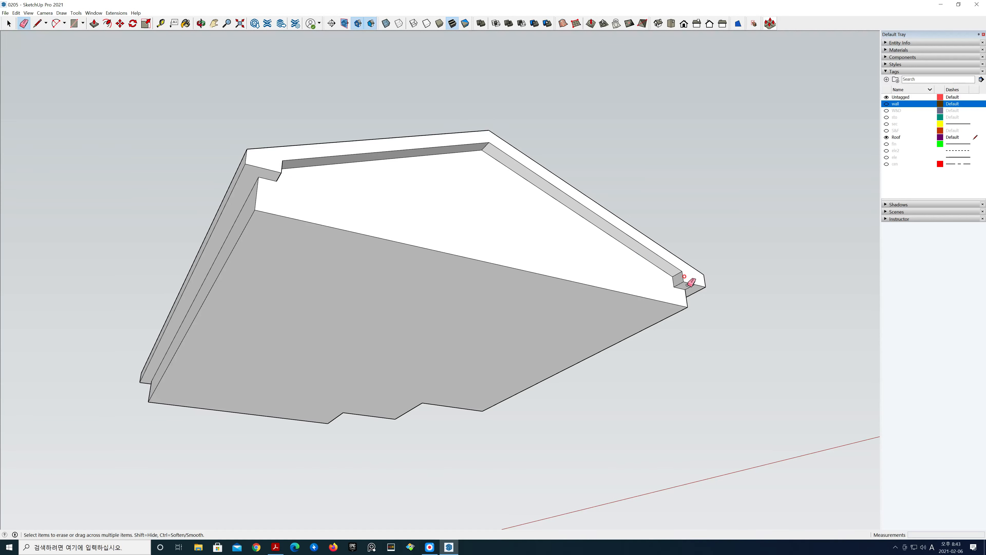
{"action": "key", "text": "space"}
{"action": "middle_click_drag", "start_coordinate": [575, 329], "coordinate": [525, 401]}
{"action": "scroll", "coordinate": [513, 320], "scroll_direction": "up", "scroll_amount": 2}
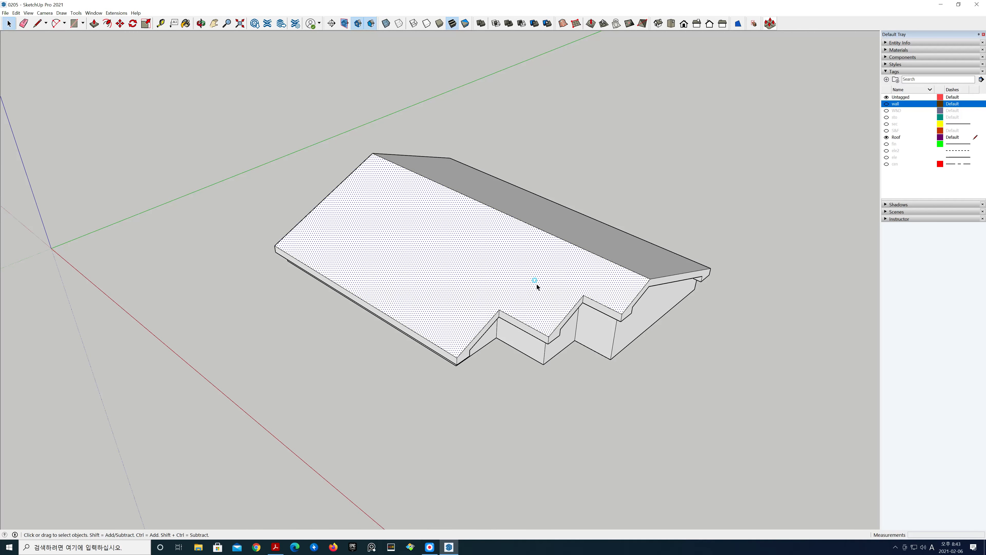
{"action": "triple_click", "coordinate": [536, 284]}
{"action": "right_click", "coordinate": [537, 283]}
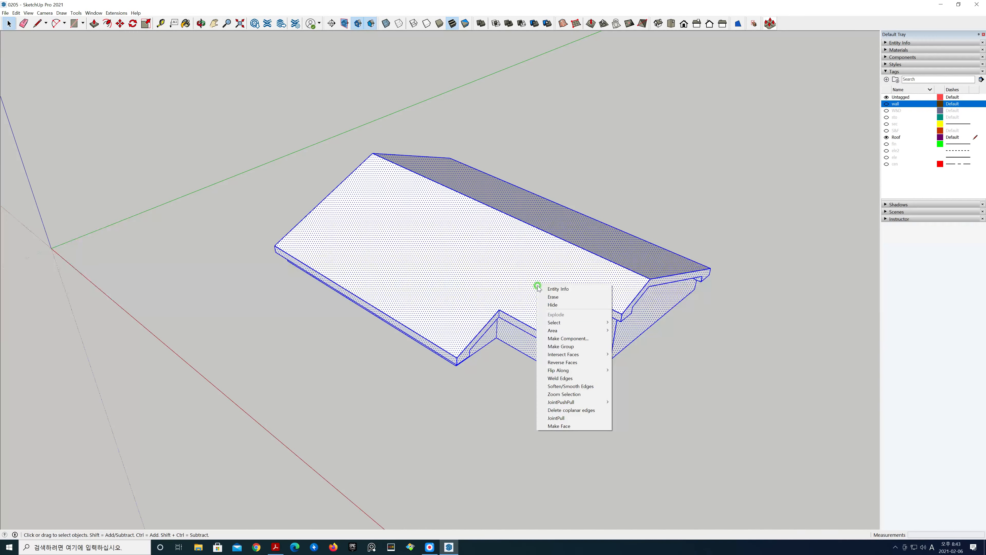
{"action": "left_click", "coordinate": [557, 347]}
{"action": "left_click", "coordinate": [543, 415]}
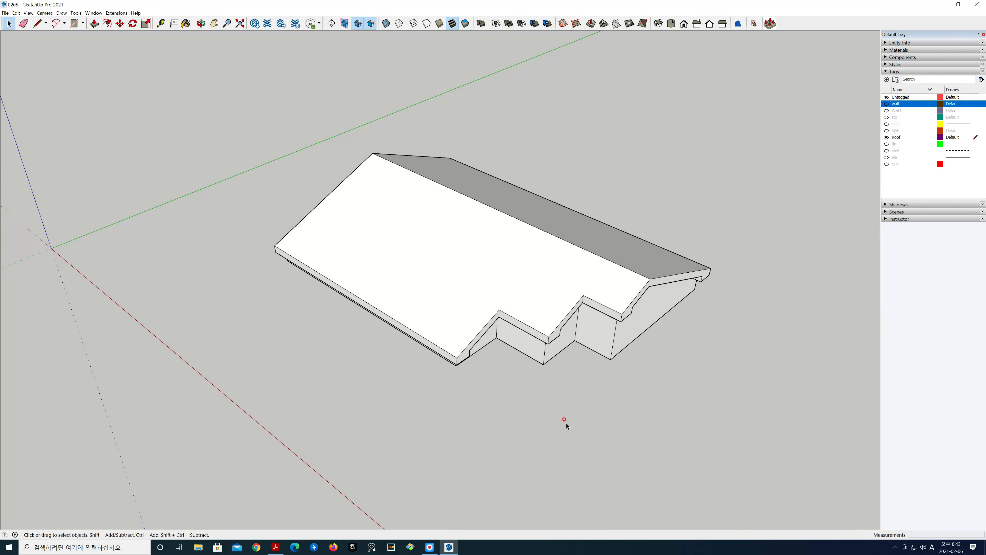
- Examine the grouped roof's edges in wireframe display and restore the shaded display
{"action": "middle_click_drag", "start_coordinate": [567, 423], "coordinate": [561, 384]}
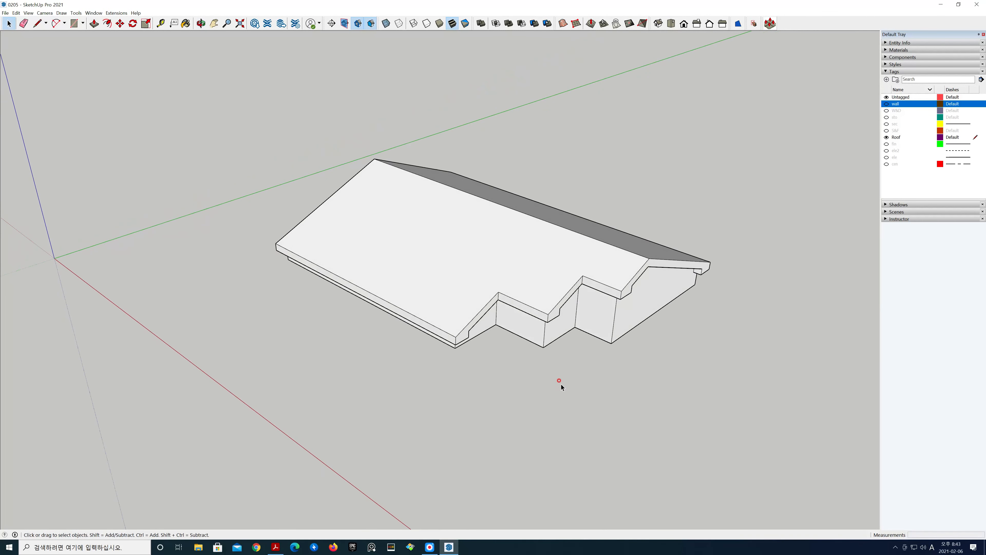
{"action": "left_click", "coordinate": [414, 24]}
{"action": "middle_click_drag", "start_coordinate": [388, 233], "coordinate": [615, 323]}
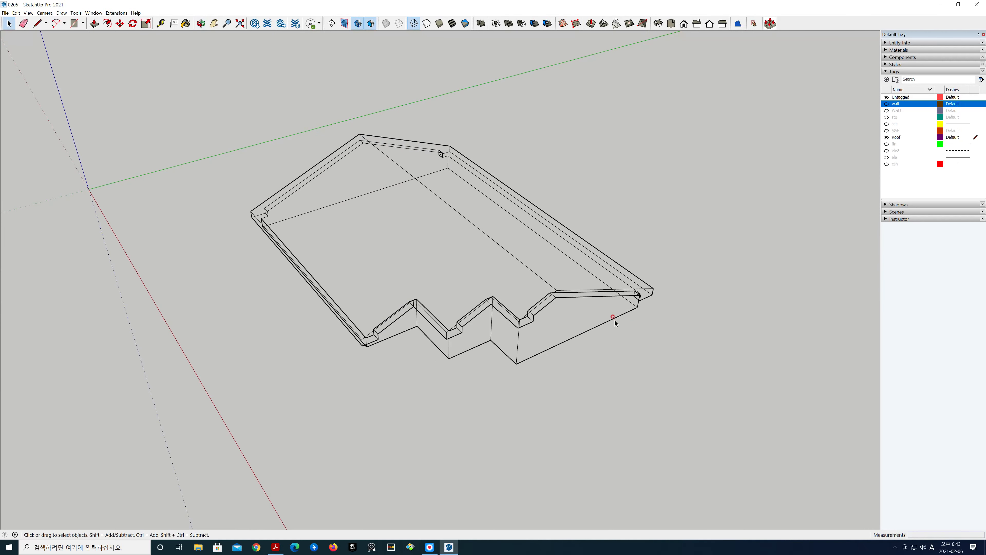
{"action": "left_click", "coordinate": [452, 24]}
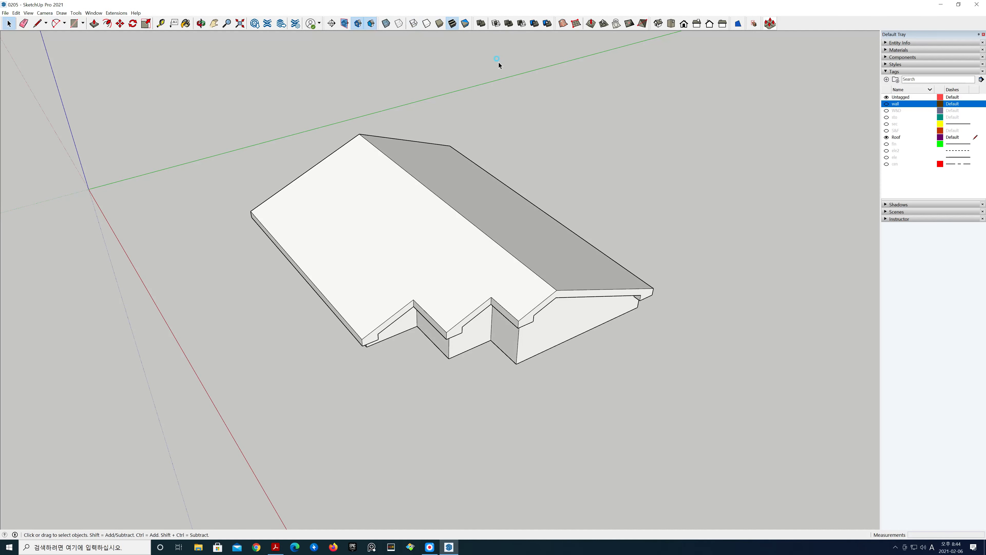
- Make the wall, W&D, sto and S&F tags visible together with the roof
{"action": "left_click", "coordinate": [886, 105]}
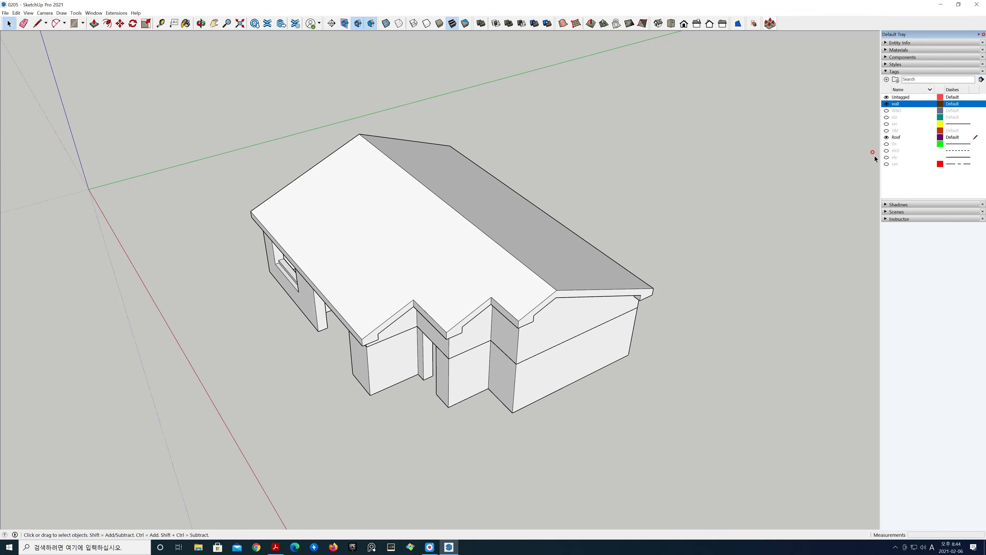
{"action": "left_click", "coordinate": [886, 111]}
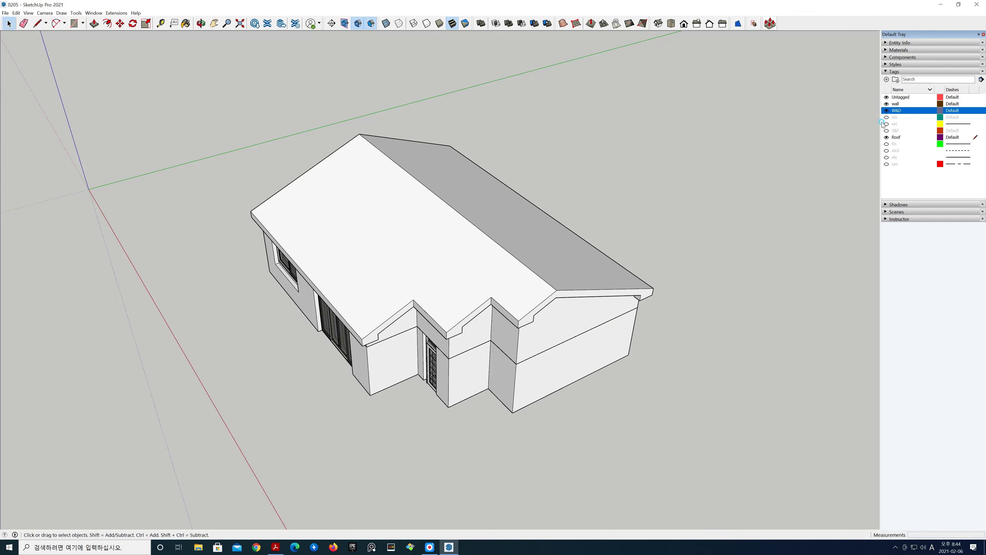
{"action": "left_click", "coordinate": [887, 117]}
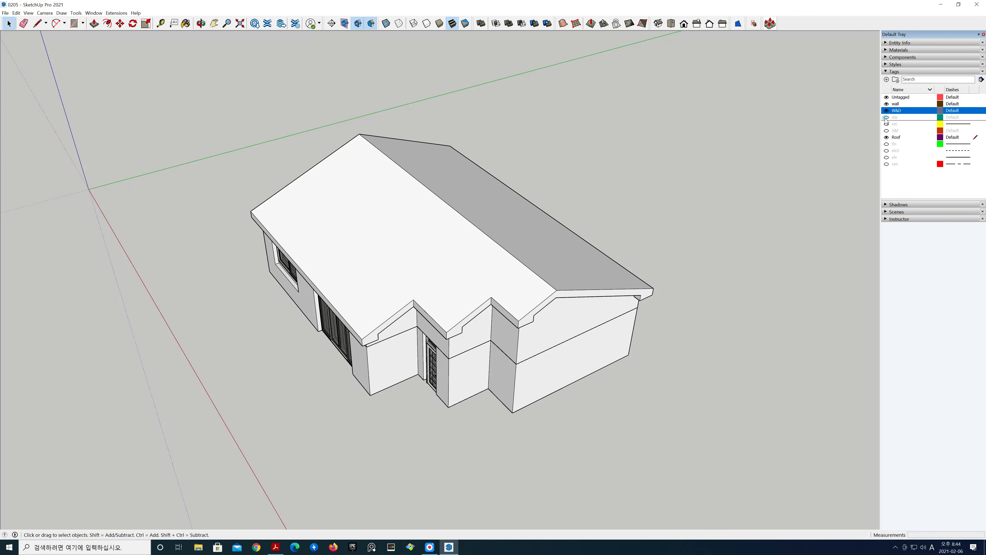
{"action": "left_click", "coordinate": [886, 131]}
{"action": "middle_click_drag", "start_coordinate": [665, 436], "coordinate": [709, 323]}
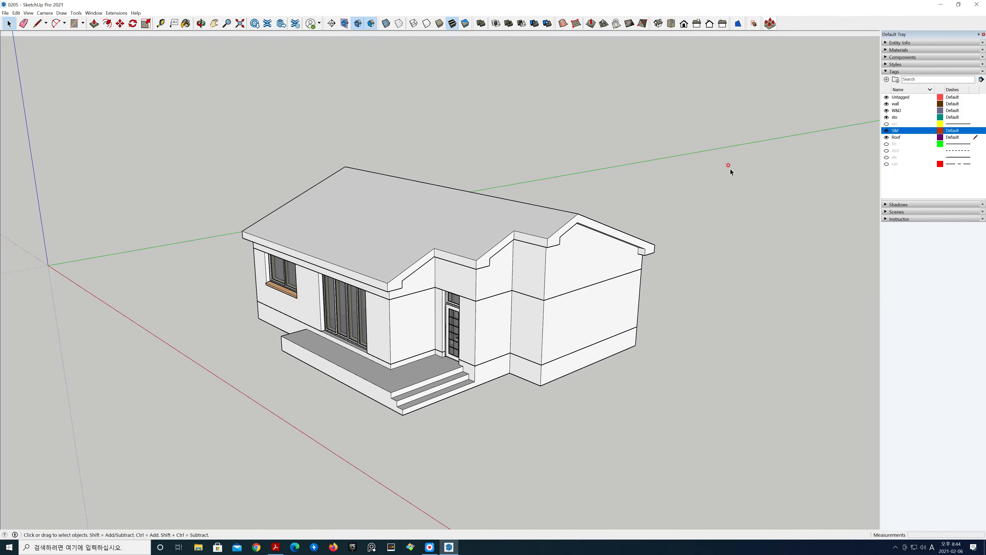
- View the assembled house from the front in parallel projection
{"action": "left_click", "coordinate": [699, 25]}
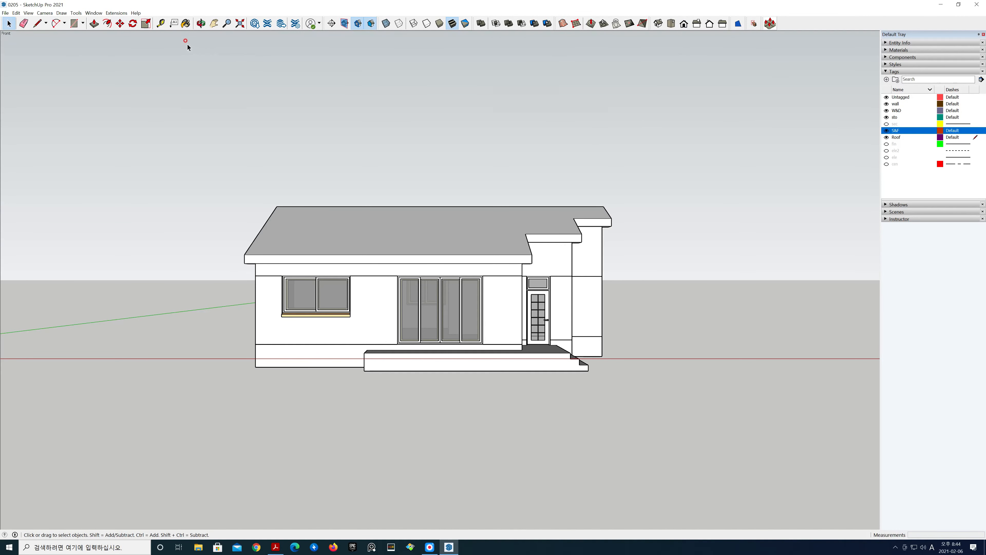
{"action": "left_click", "coordinate": [44, 12]}
{"action": "left_click", "coordinate": [59, 47]}
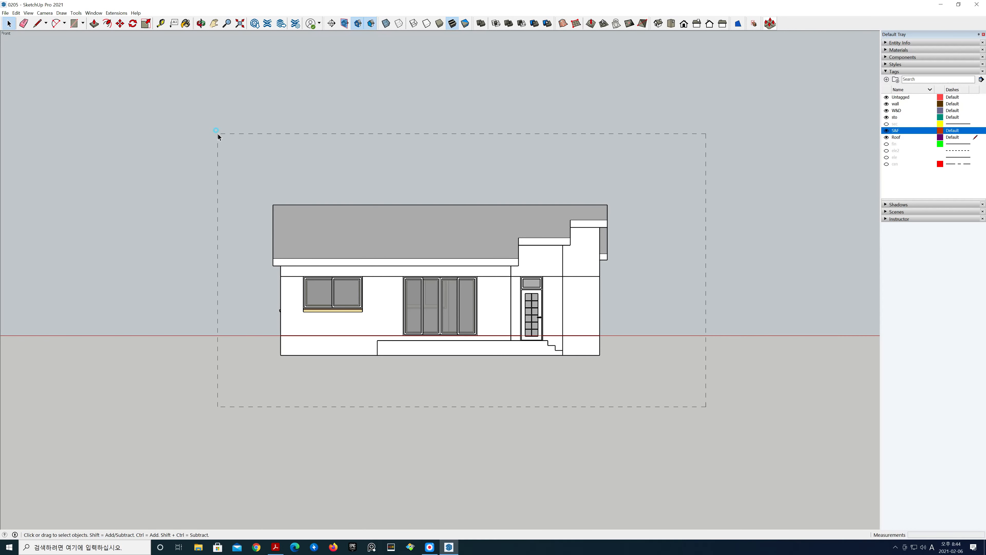
{"action": "left_click_drag", "start_coordinate": [218, 134], "coordinate": [218, 134]}
{"action": "left_click", "coordinate": [663, 187]}
- View the house isometrically, switch the camera back to perspective, and examine the entrance side
{"action": "left_click", "coordinate": [657, 25]}
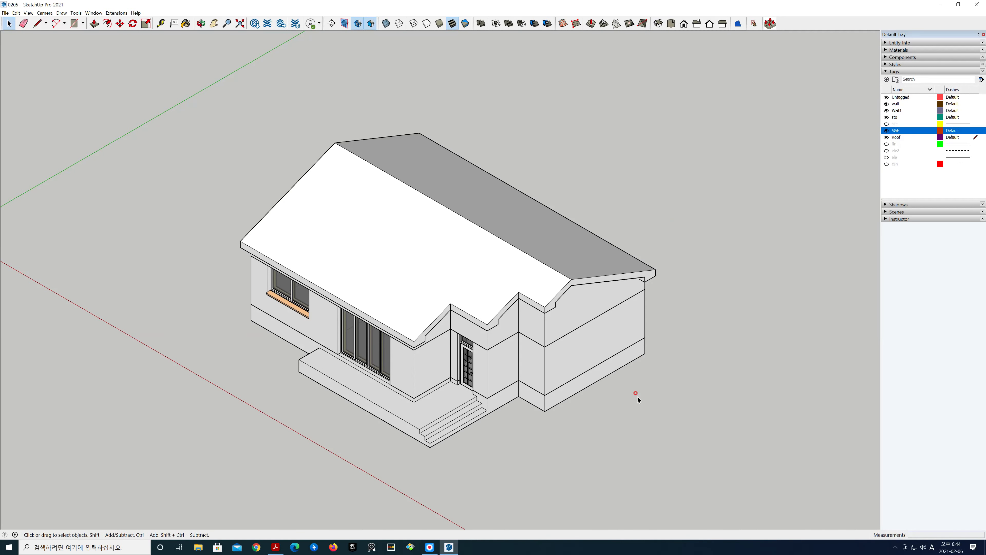
{"action": "left_click", "coordinate": [45, 13]}
{"action": "left_click", "coordinate": [74, 57]}
{"action": "mouse_move", "coordinate": [502, 363]}
{"action": "middle_mouse_down"}
{"action": "mouse_move", "coordinate": [595, 429]}
{"action": "mouse_move", "coordinate": [645, 335]}
{"action": "mouse_move", "coordinate": [636, 329]}
{"action": "mouse_move", "coordinate": [518, 339]}
{"action": "mouse_move", "coordinate": [583, 390]}
{"action": "mouse_move", "coordinate": [628, 397]}
{"action": "mouse_move", "coordinate": [650, 427]}
{"action": "middle_mouse_up"}
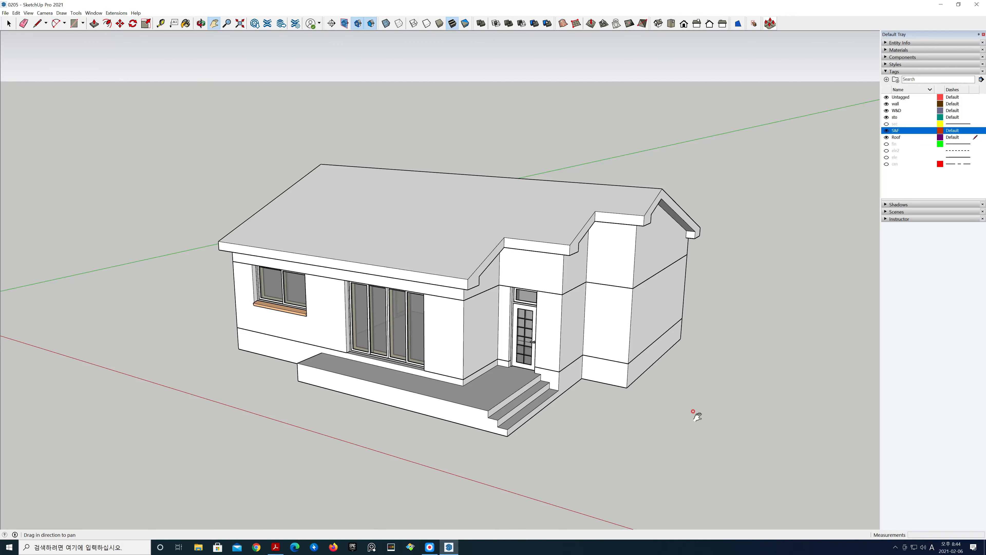